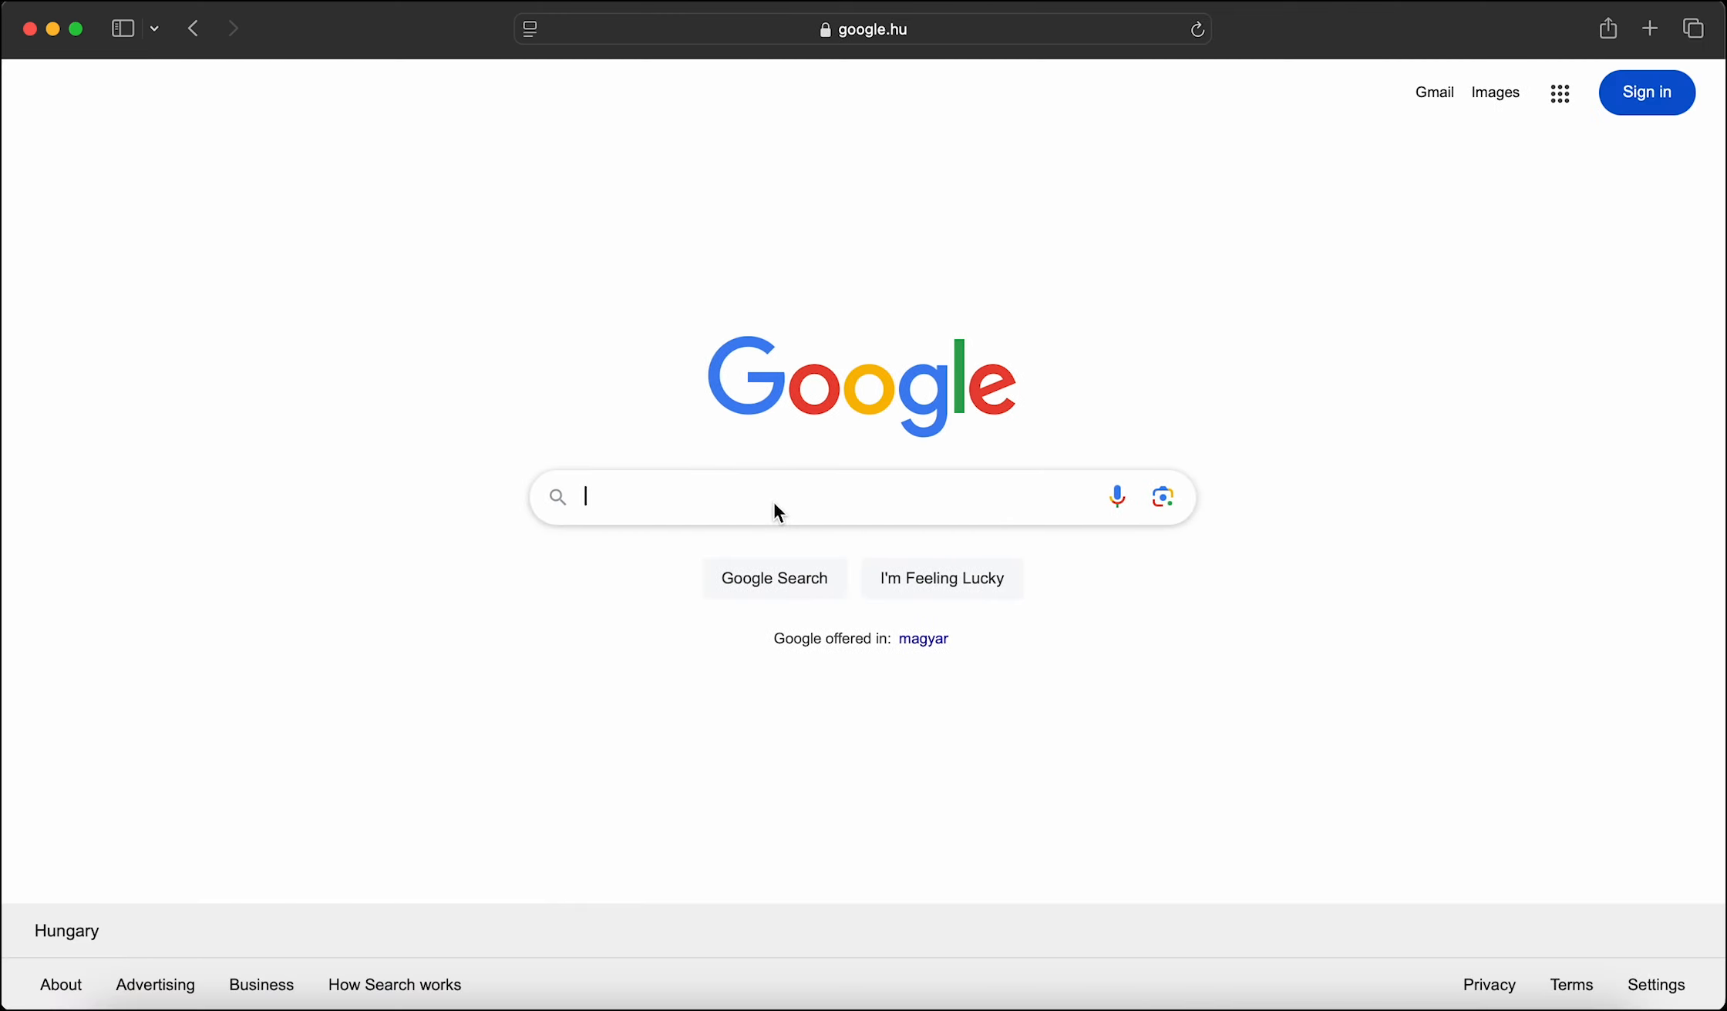
- Search Google for 'photopea' and open the Photopea website
text(photopea)
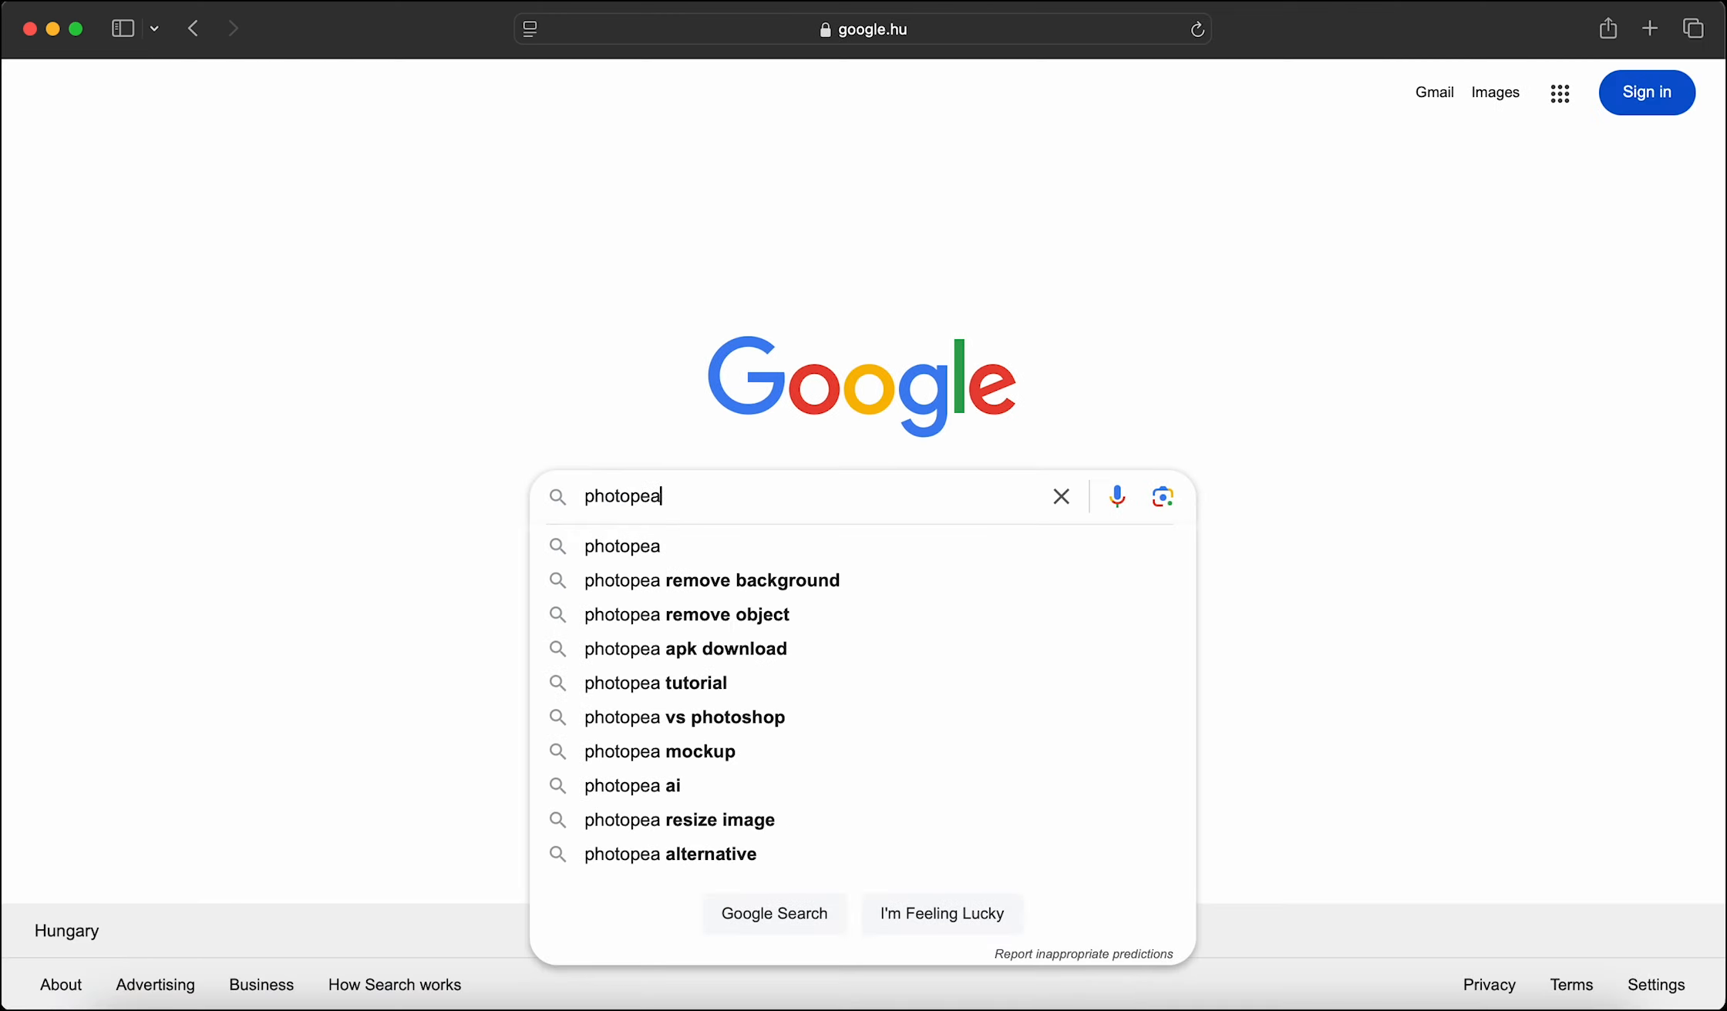
key(Return)
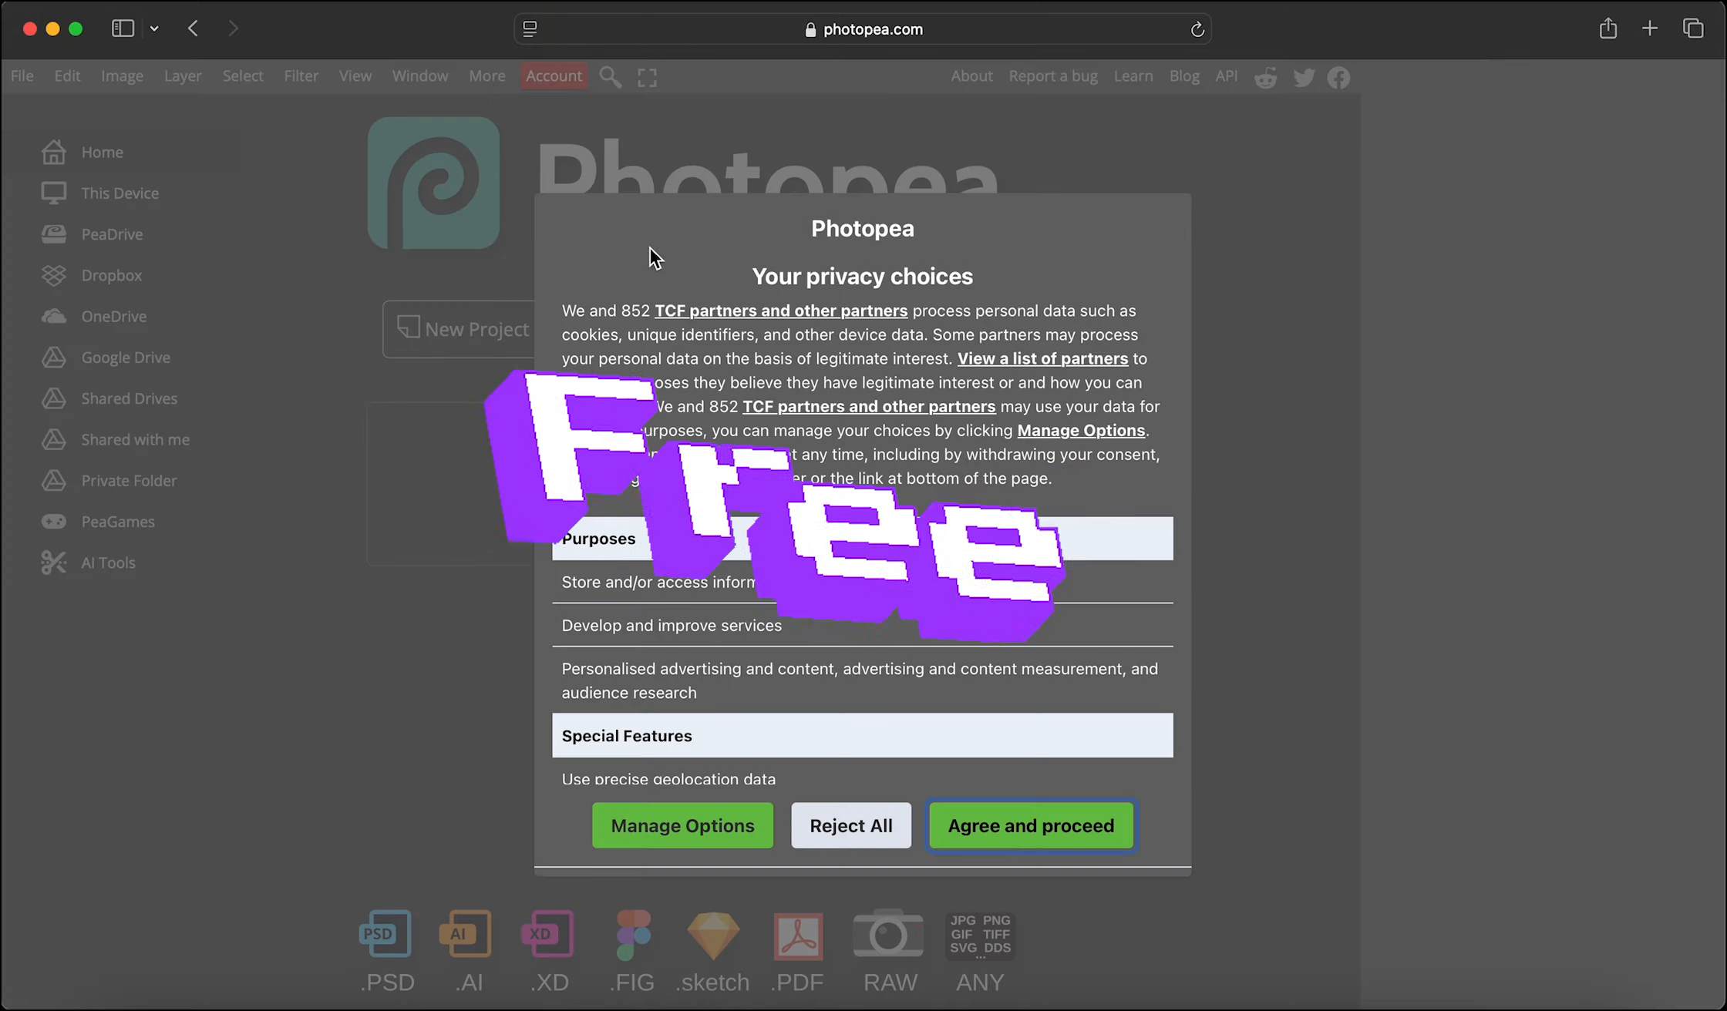
- Accept Photopea's privacy choices and open the clay ball file 20230223_122530 (1).psd from the computer
click(988, 838)
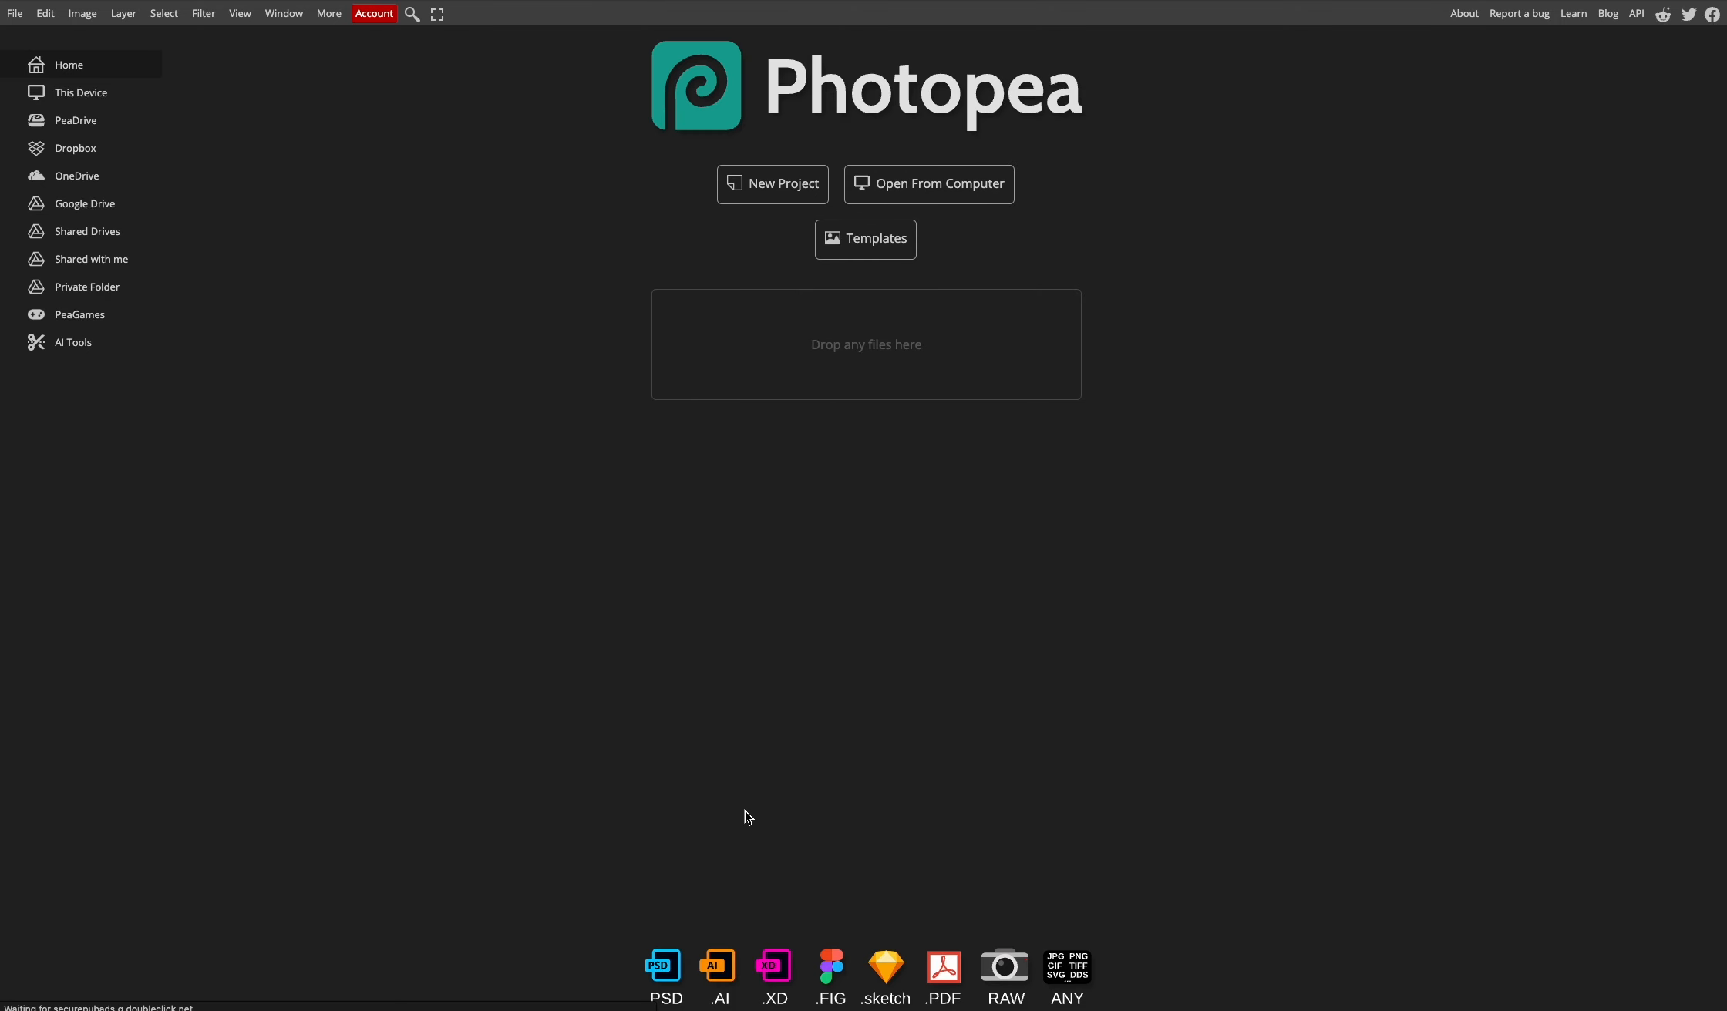
click(936, 193)
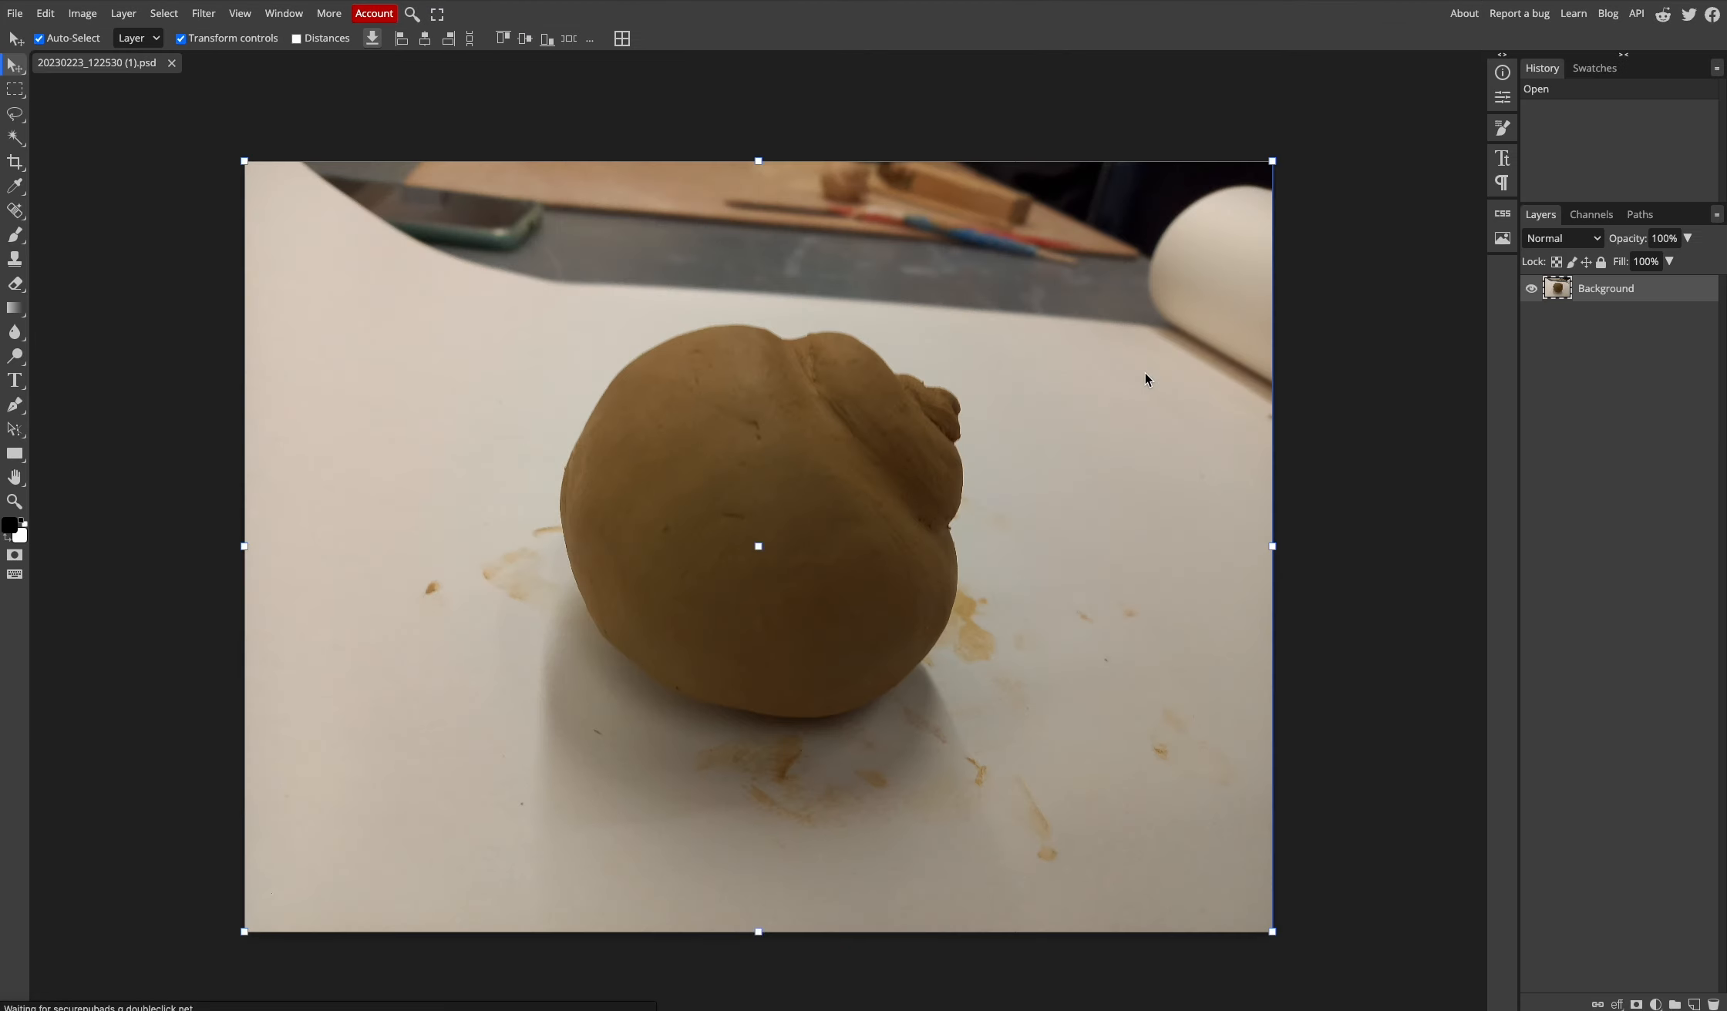
- Duplicate the Background layer
right_click(1656, 293)
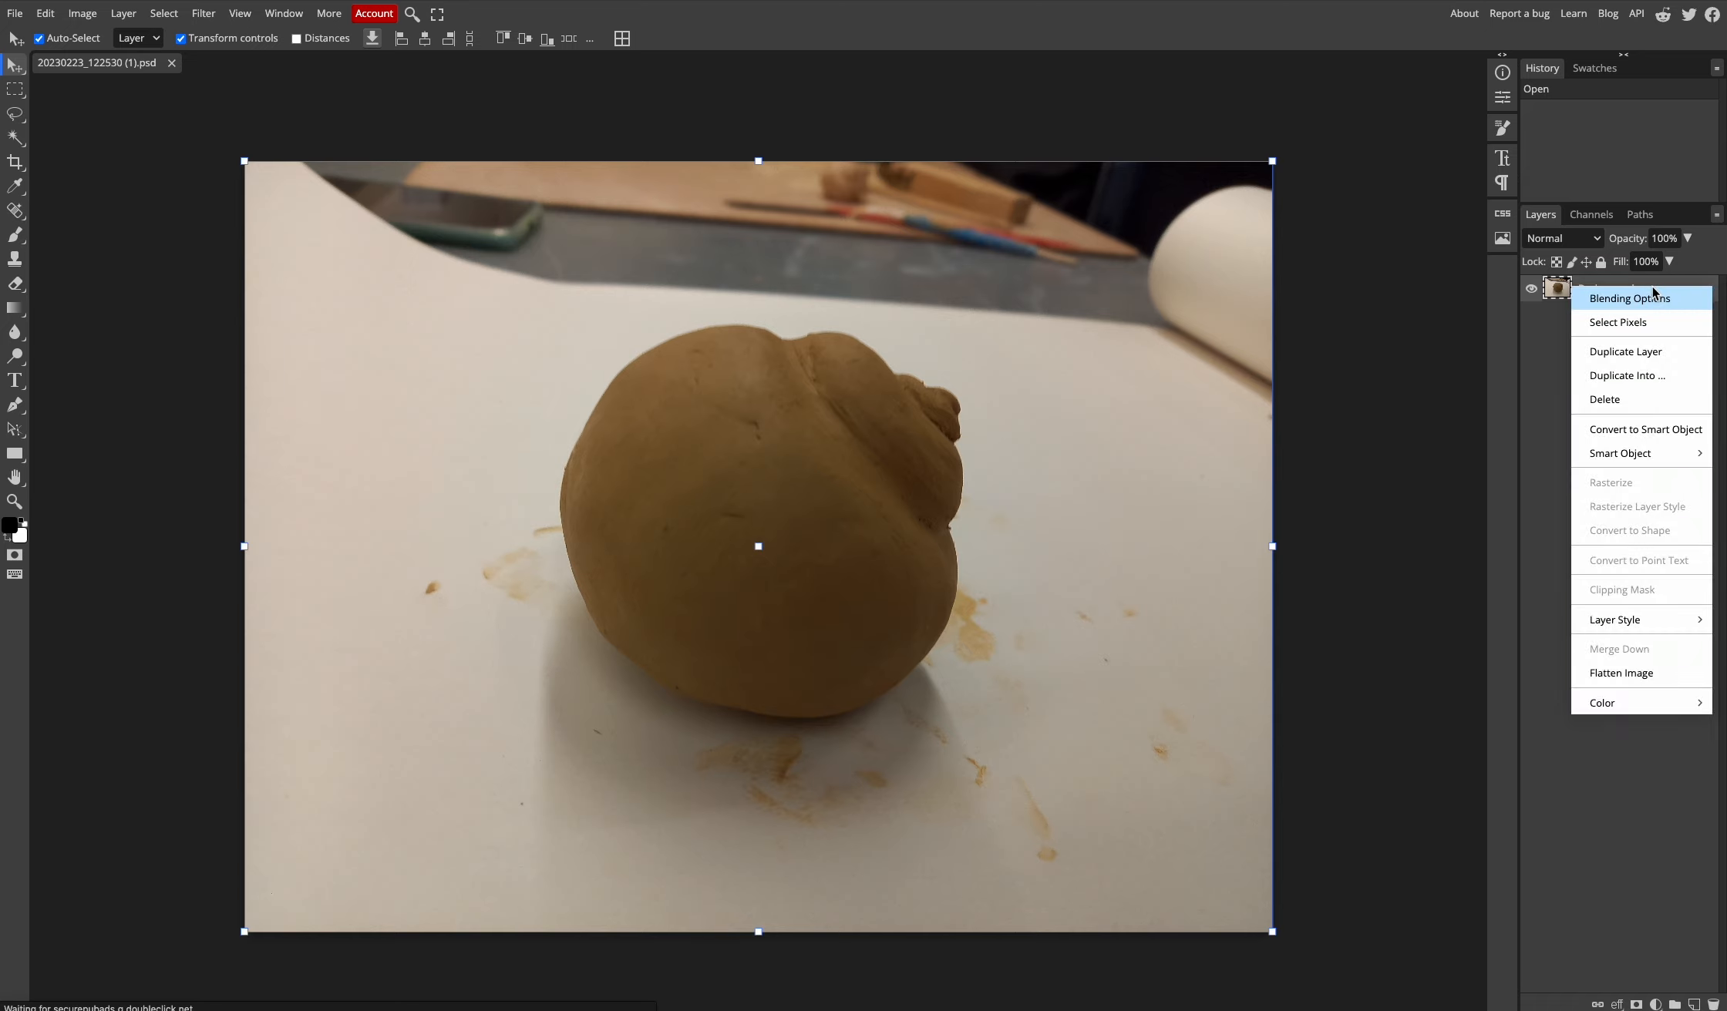
click(1649, 353)
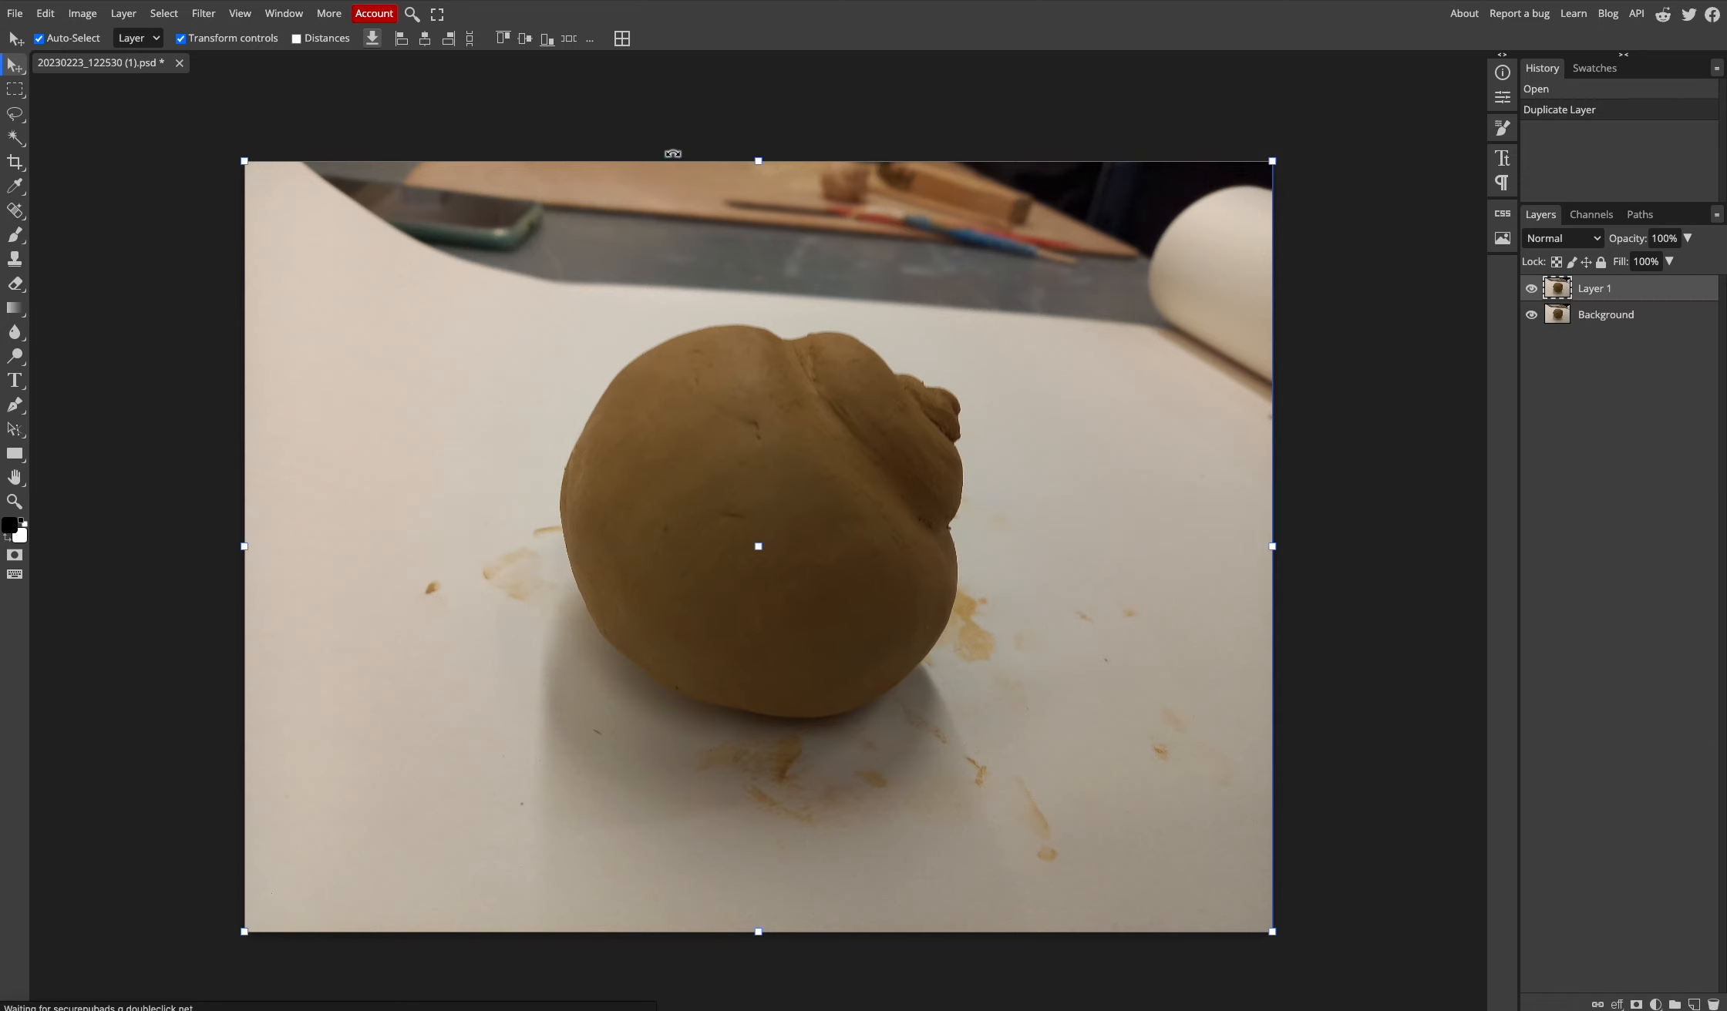
click(338, 23)
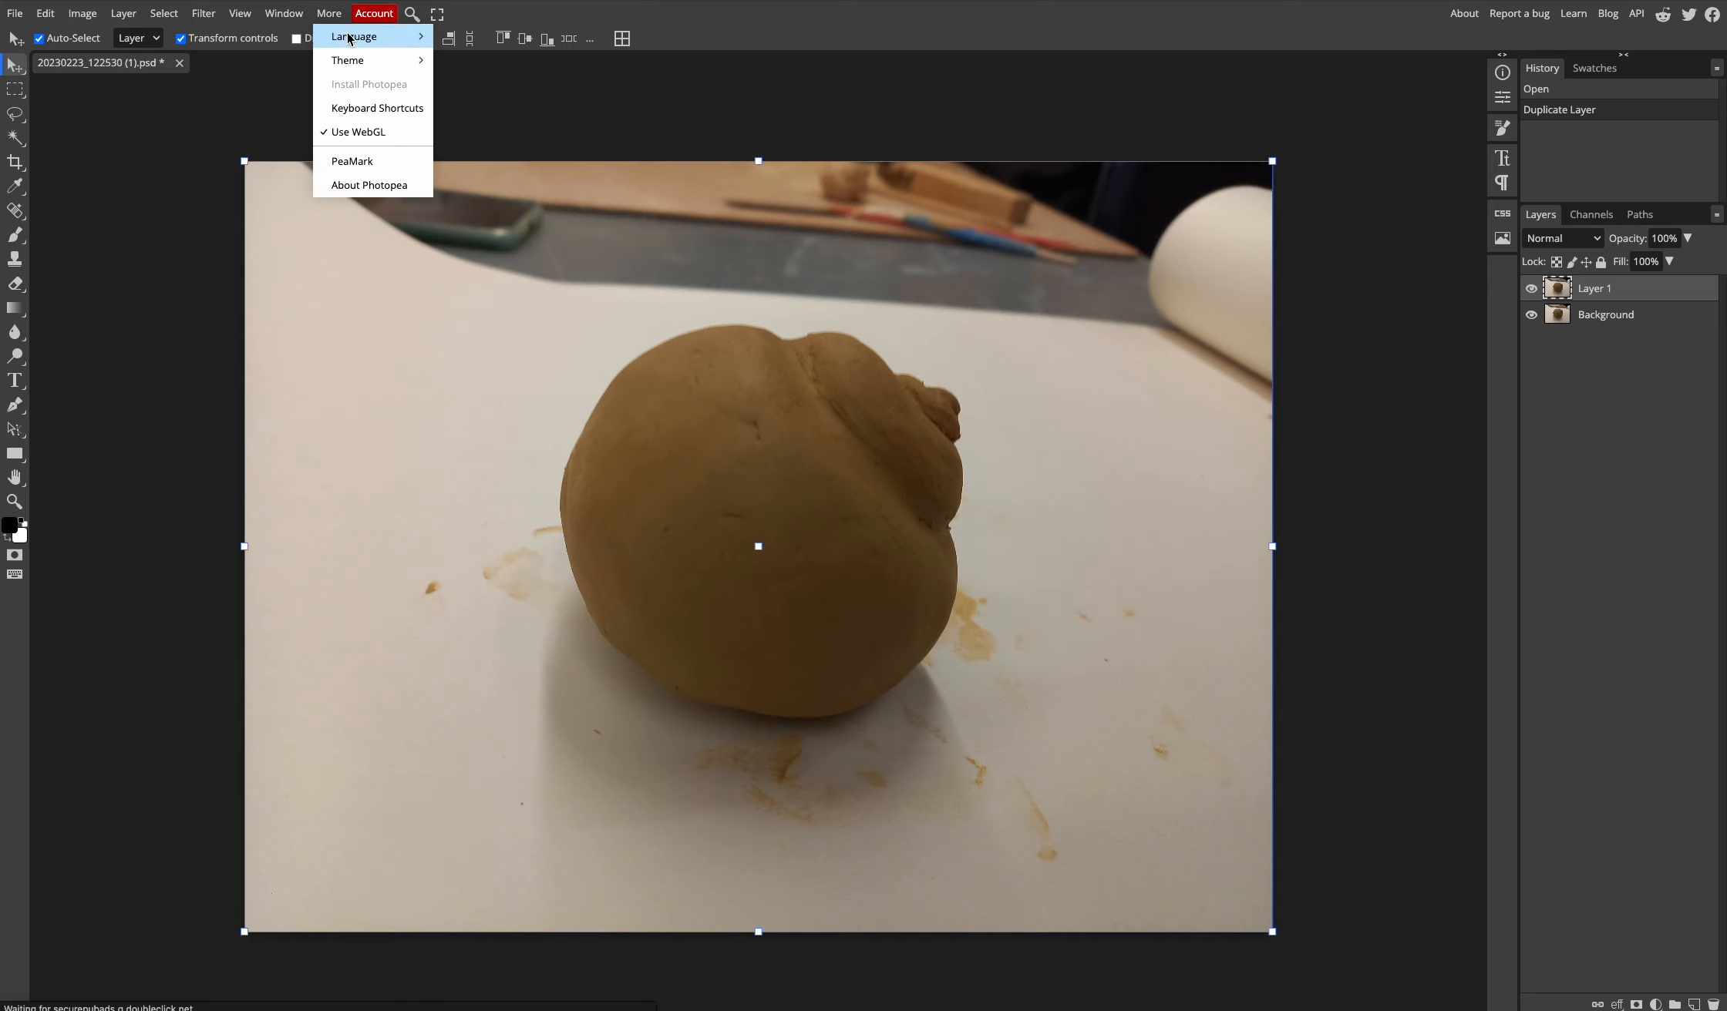
mouse_move(386, 46)
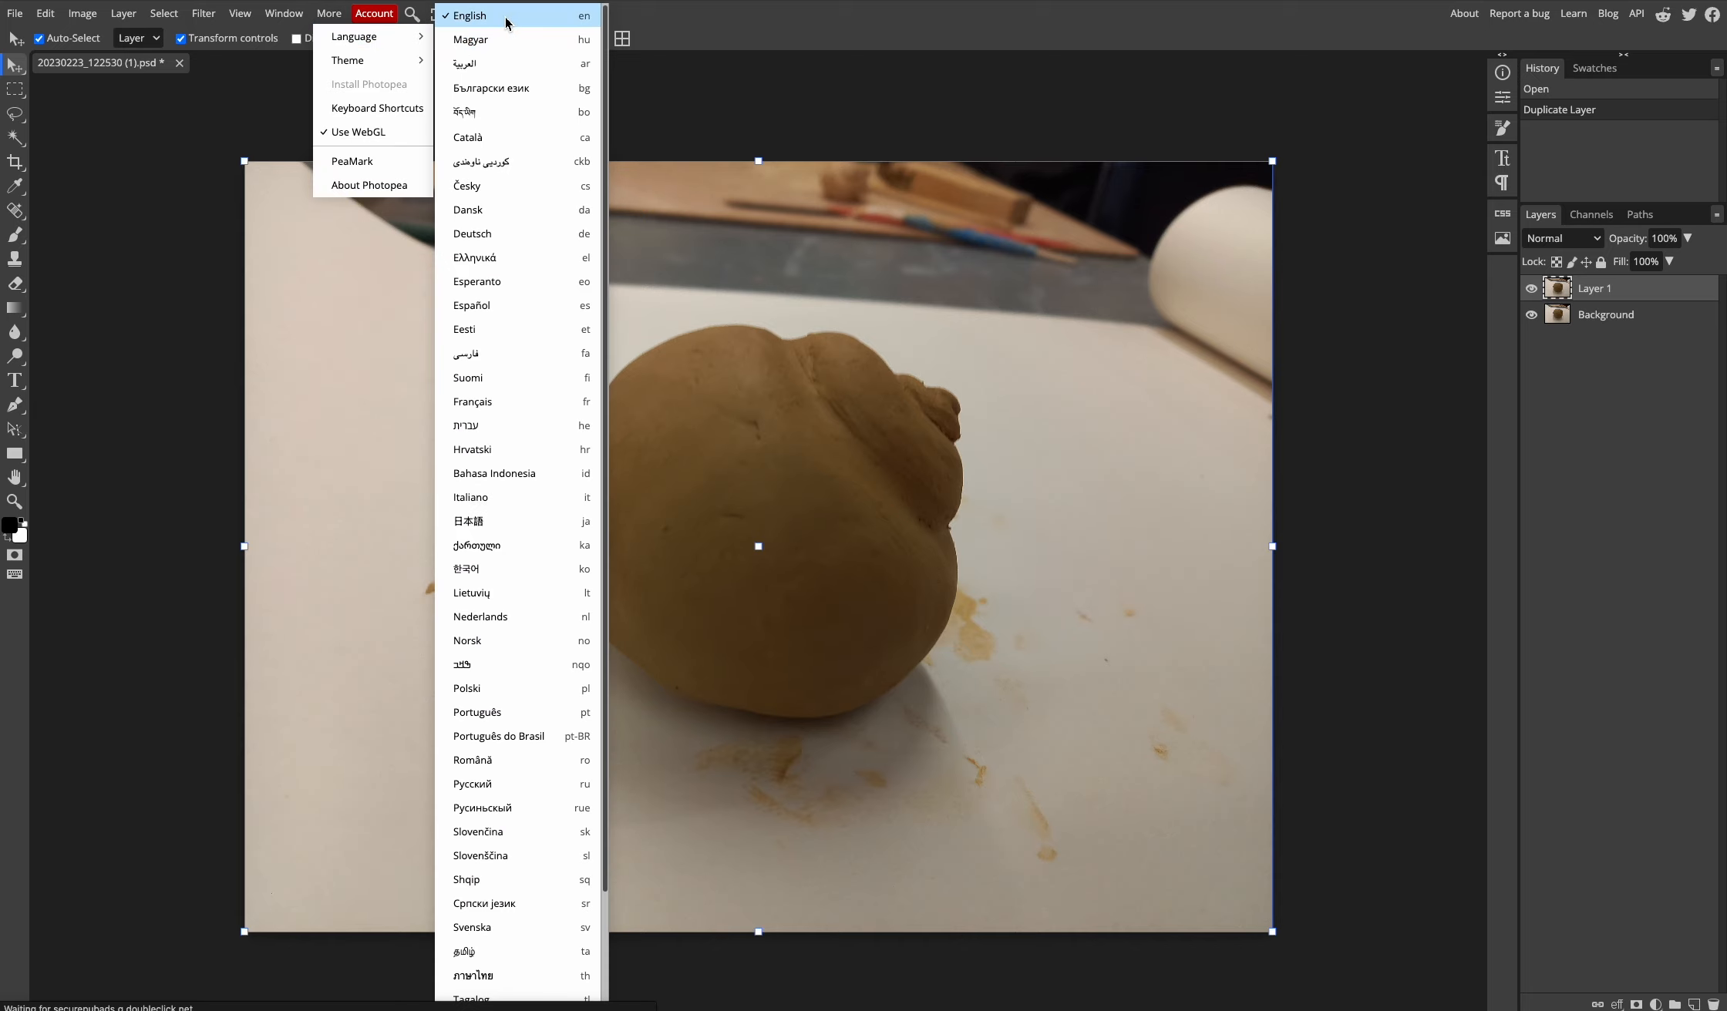
click(913, 101)
- Rename the original Background layer to 'eredeti/original'
click(1611, 314)
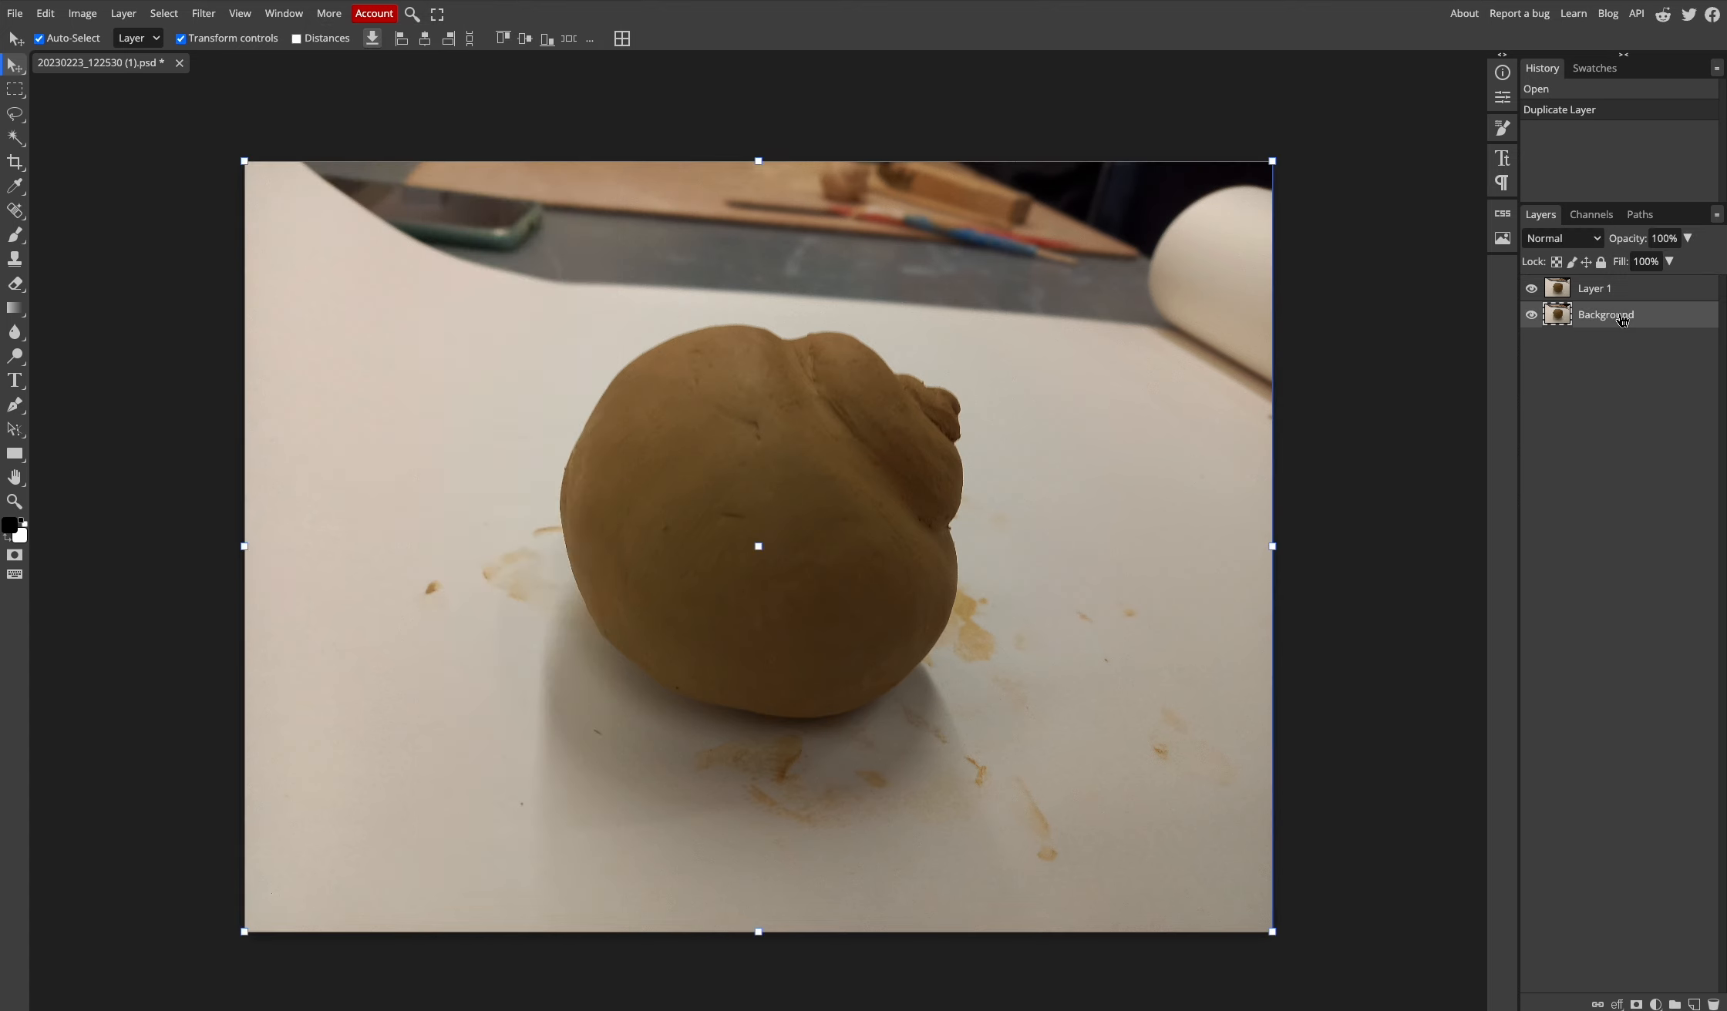
double_click(1616, 316)
text(eredeti)
text(/original)
key(Return)
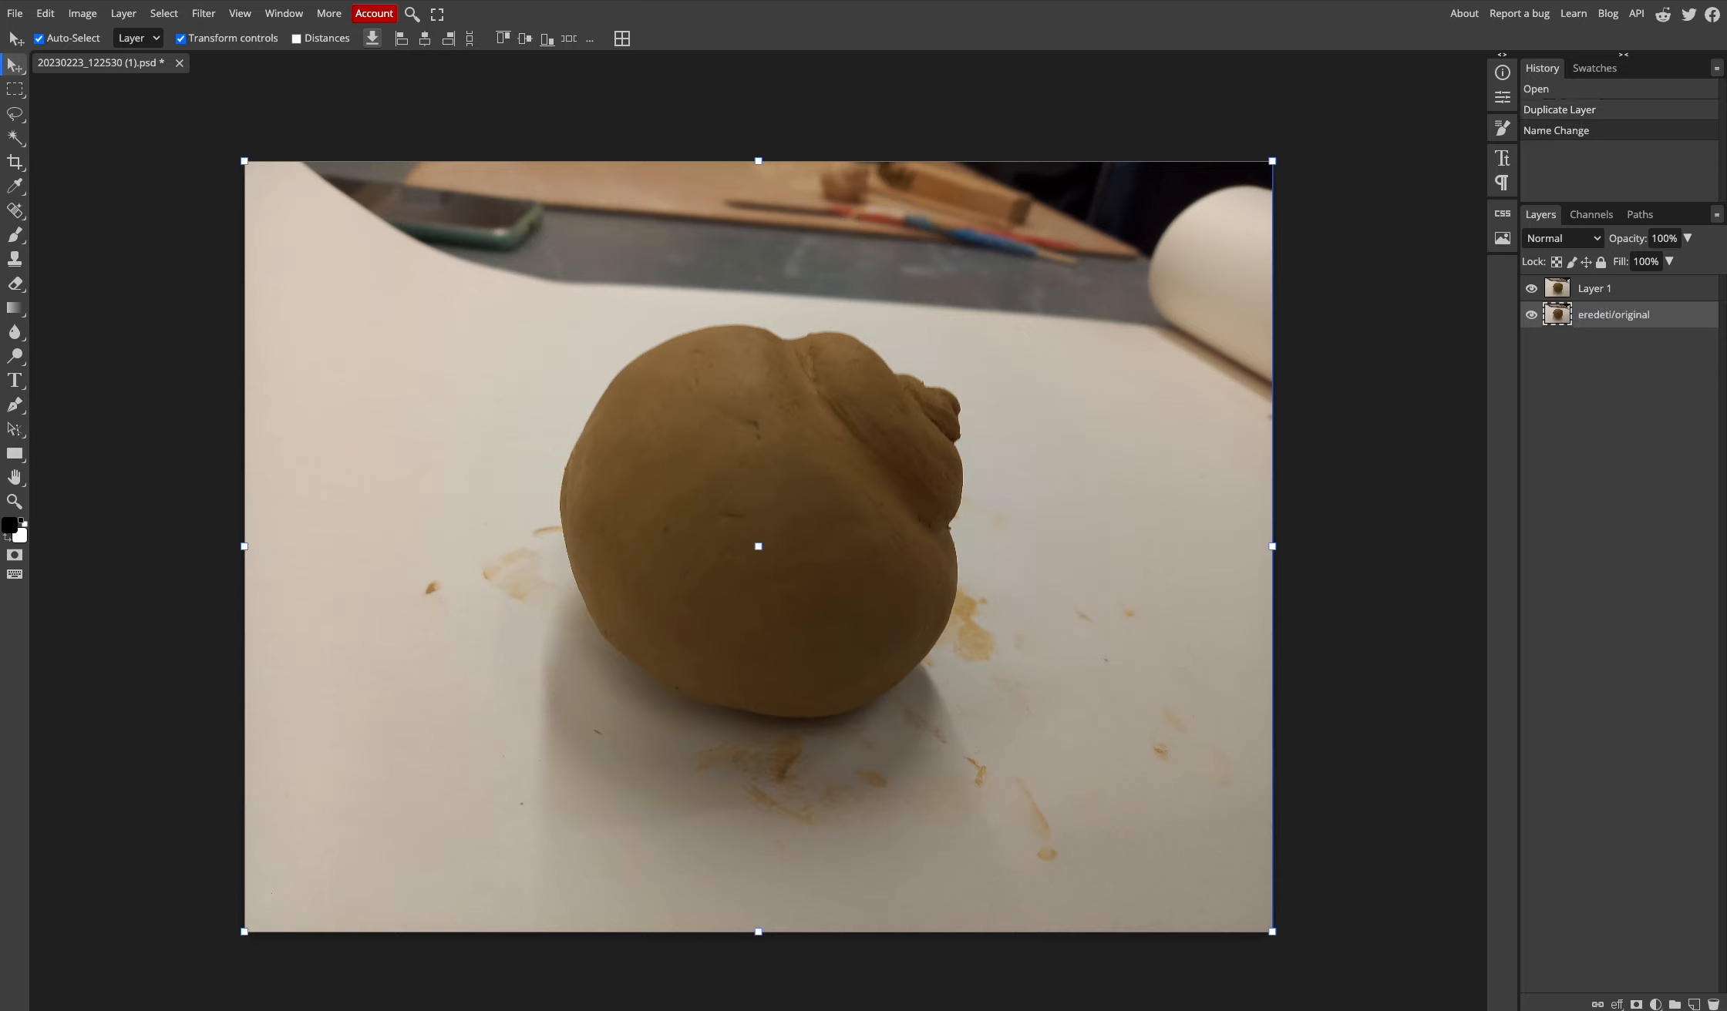
- Rename the duplicated Layer 1 to 'EDIT'
click(1608, 294)
double_click(1606, 291)
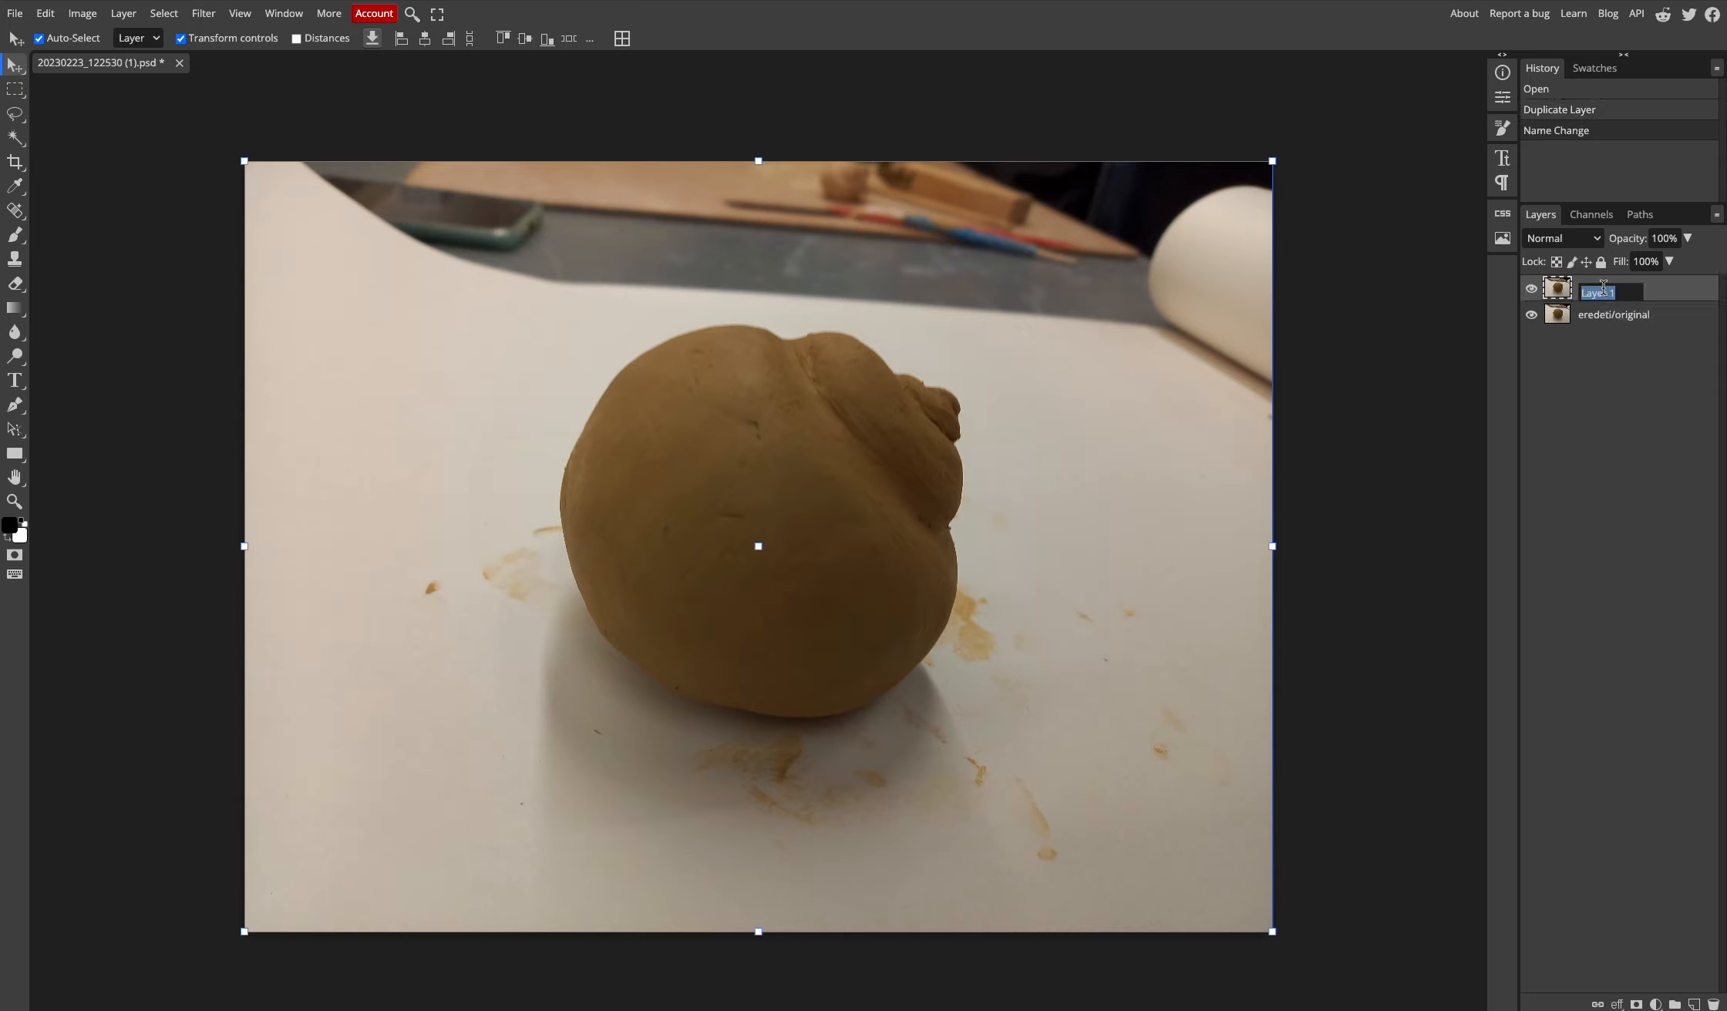
text(EDIT)
key(Return)
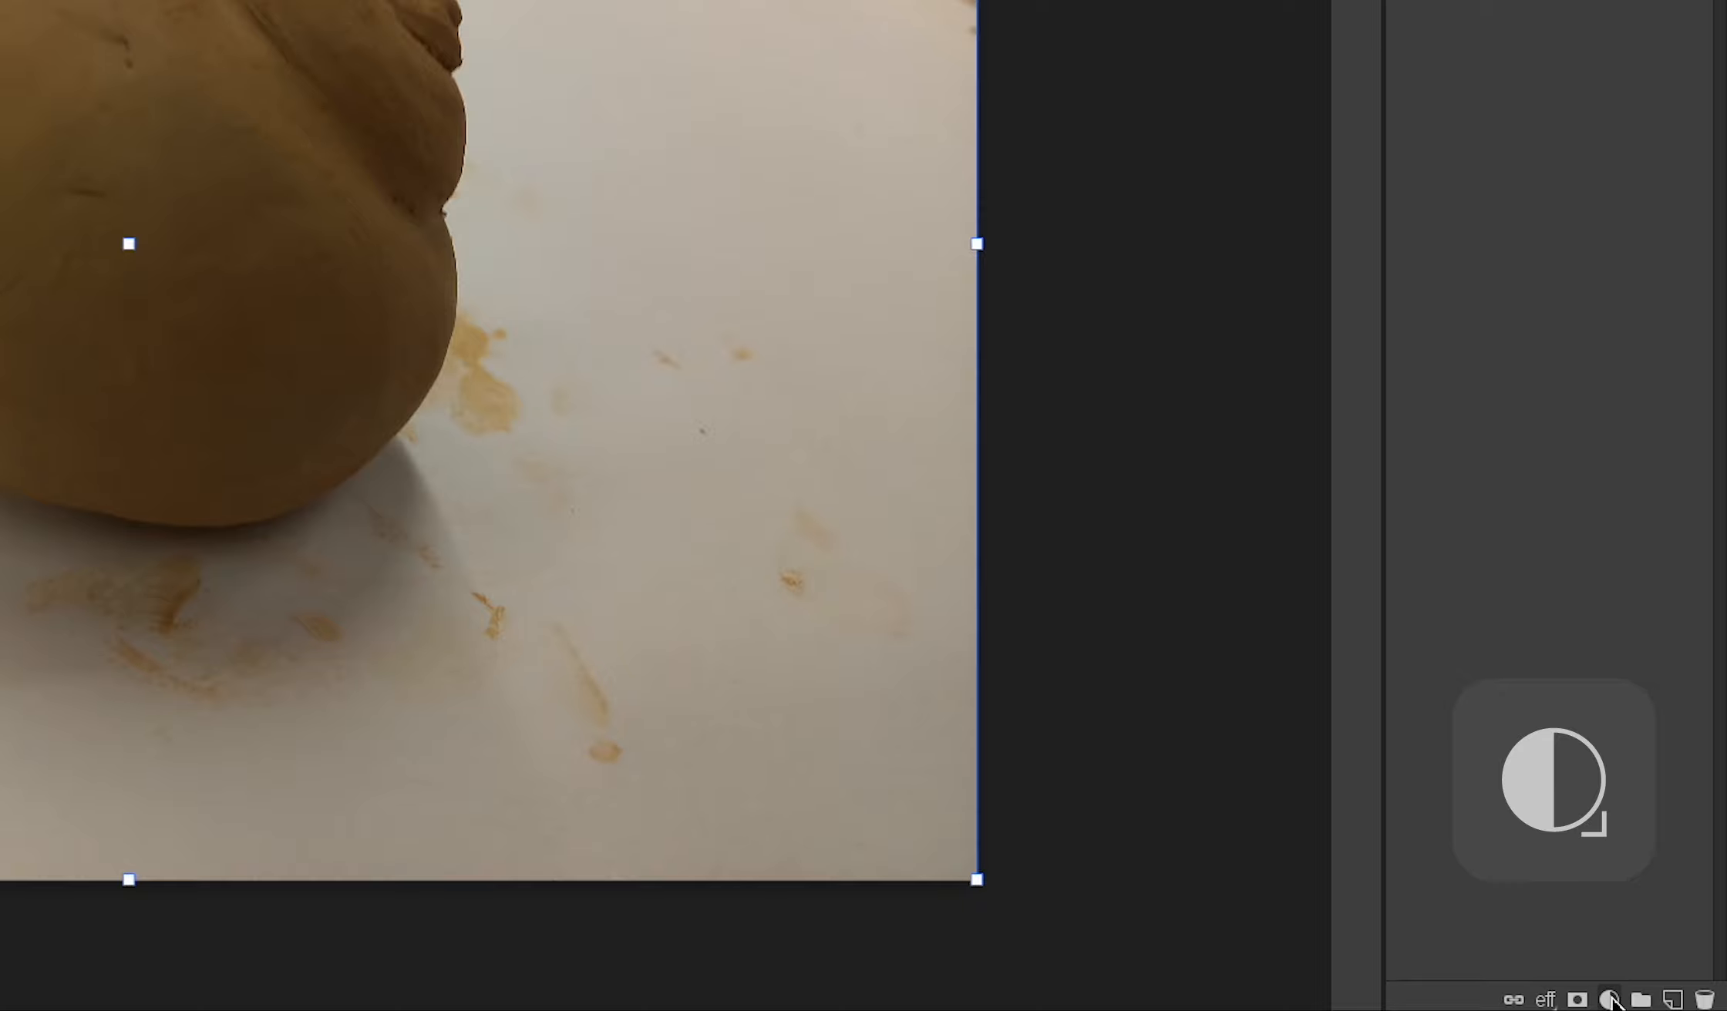
- Add a Brightness/Contrast adjustment layer with brightness 57 and contrast 11
click(1609, 1000)
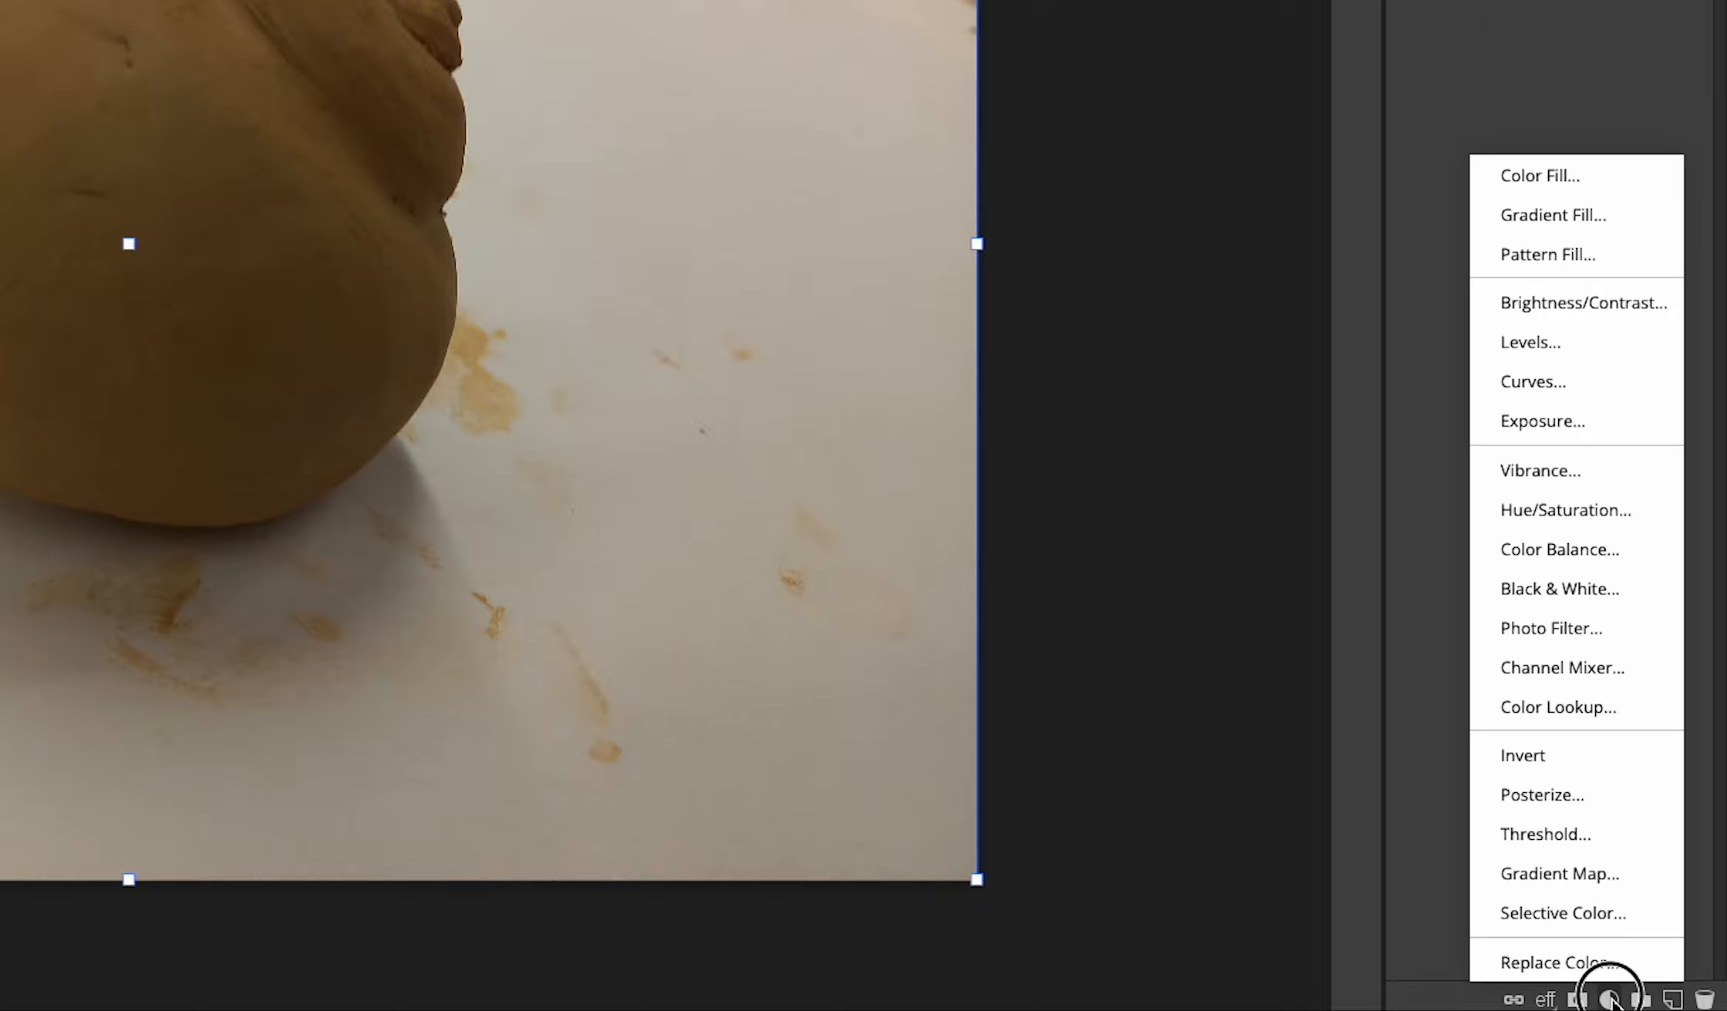
click(1584, 302)
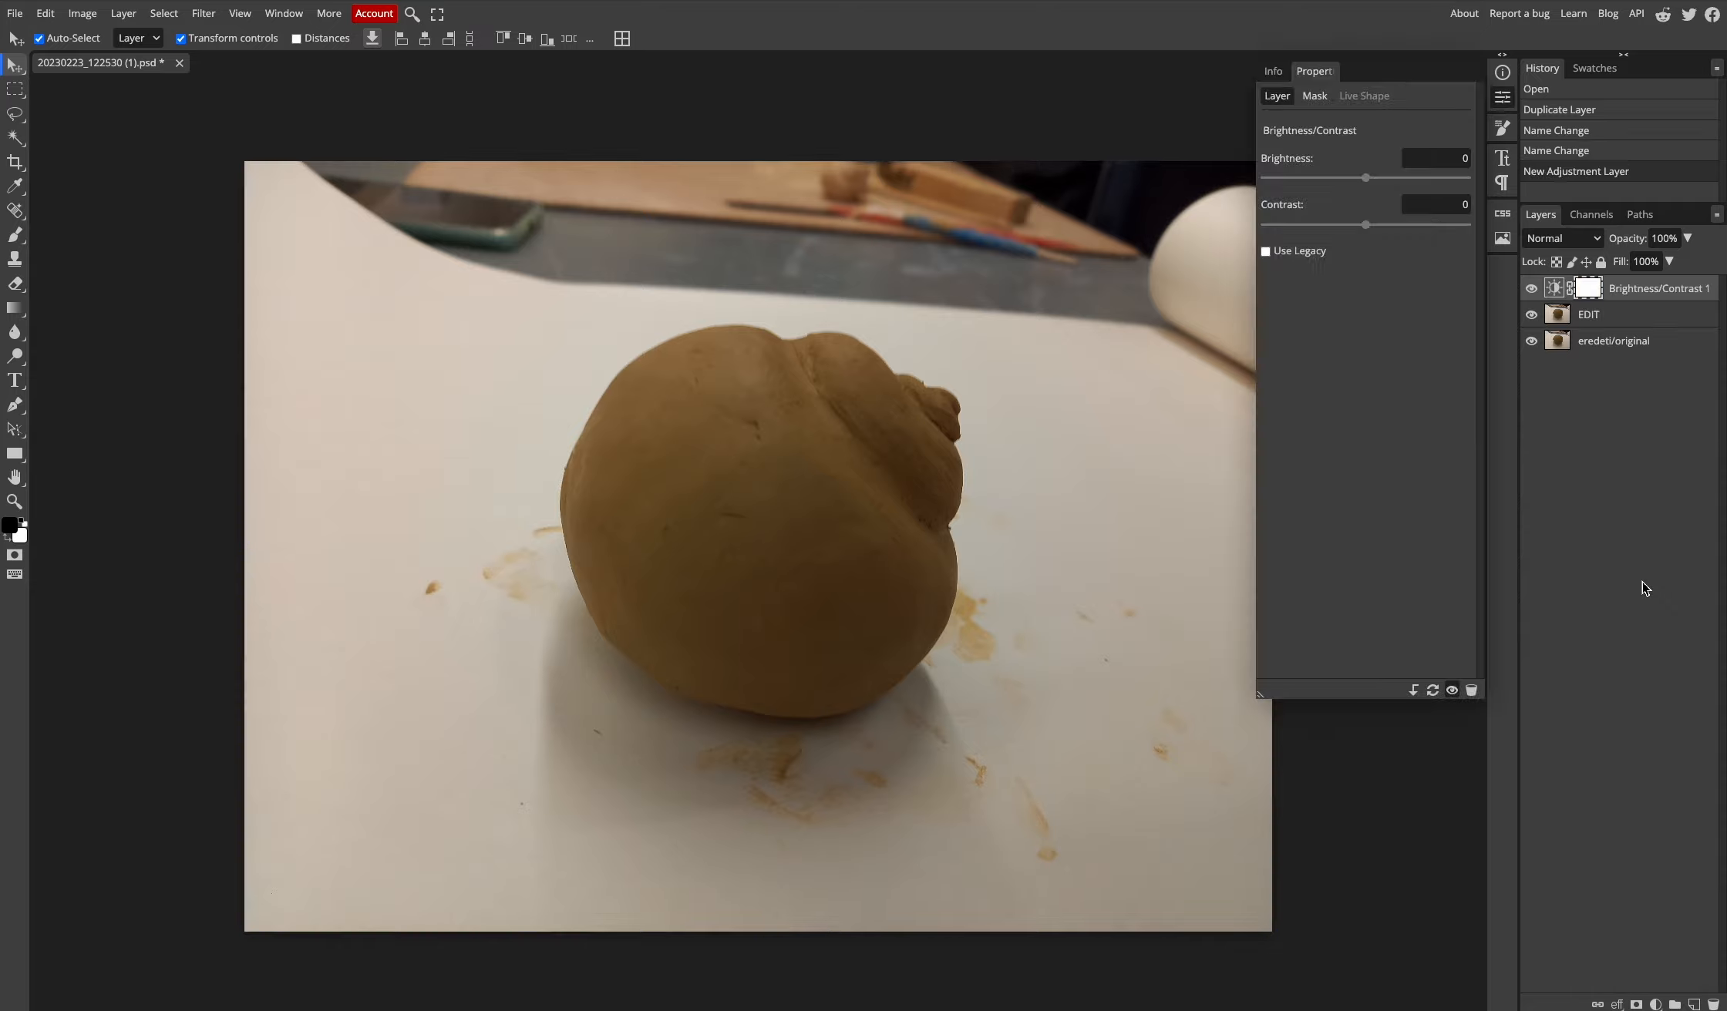
drag(1368, 182, 1404, 179)
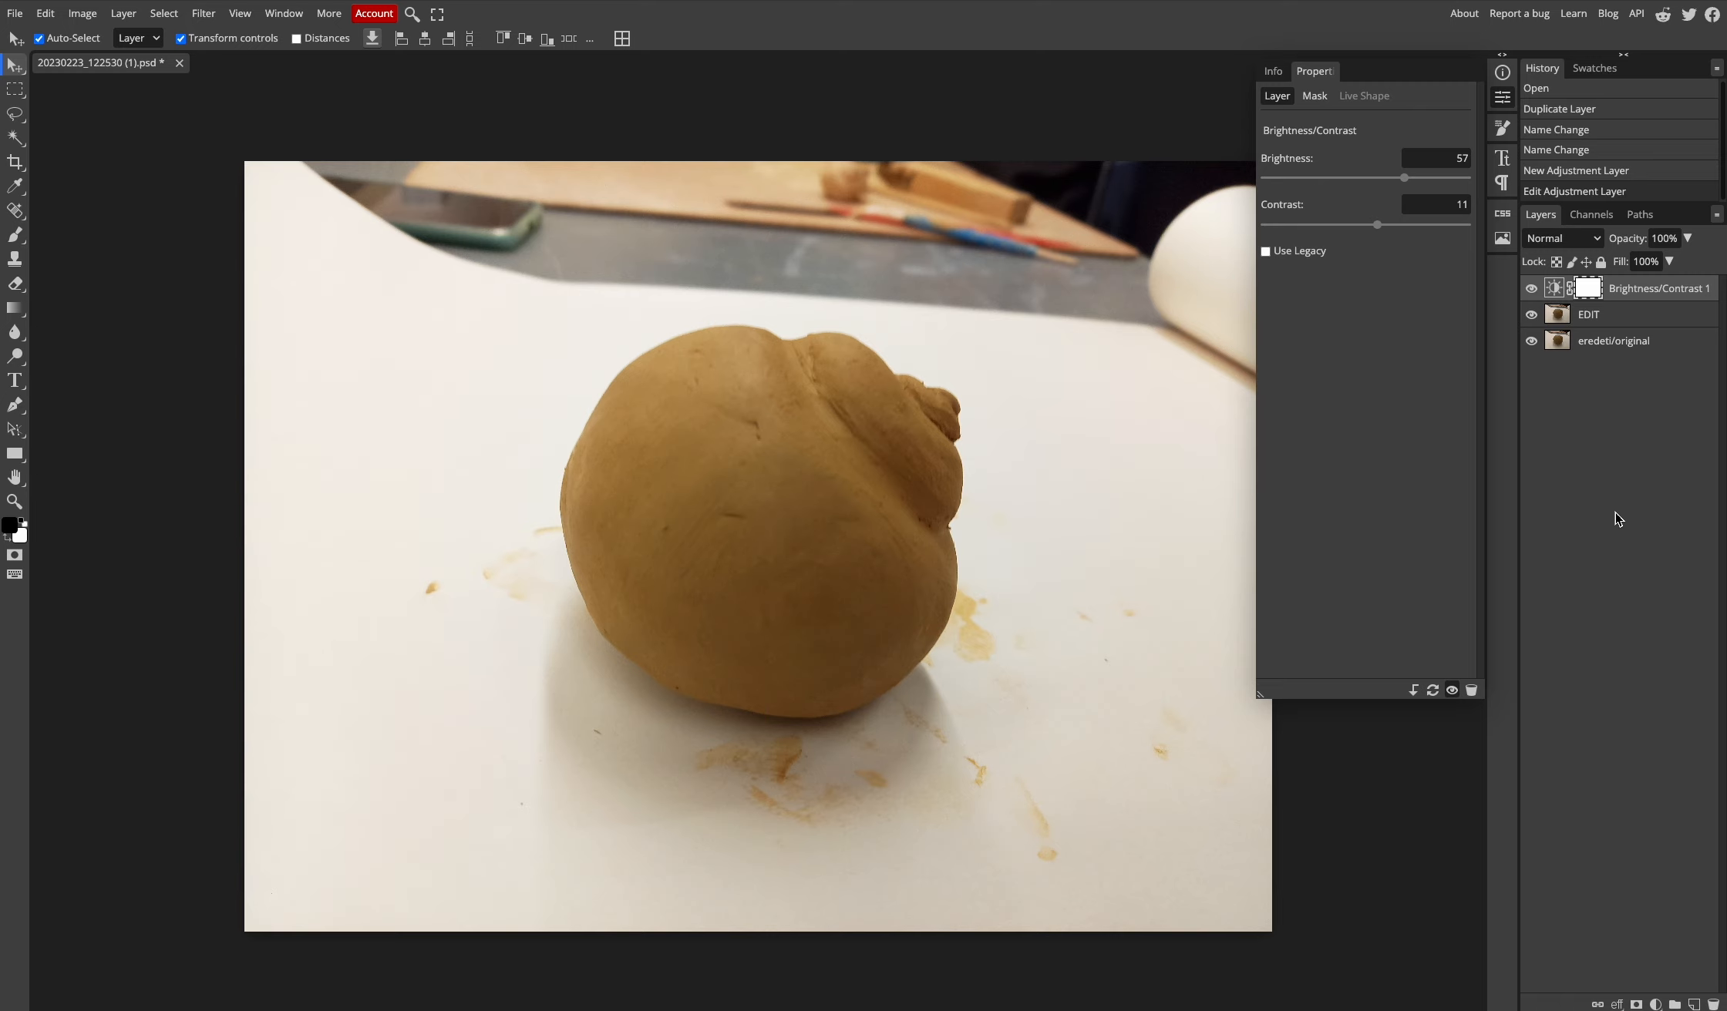
- Add a Levels adjustment layer with the midtones lightened to 1.25
click(1655, 1005)
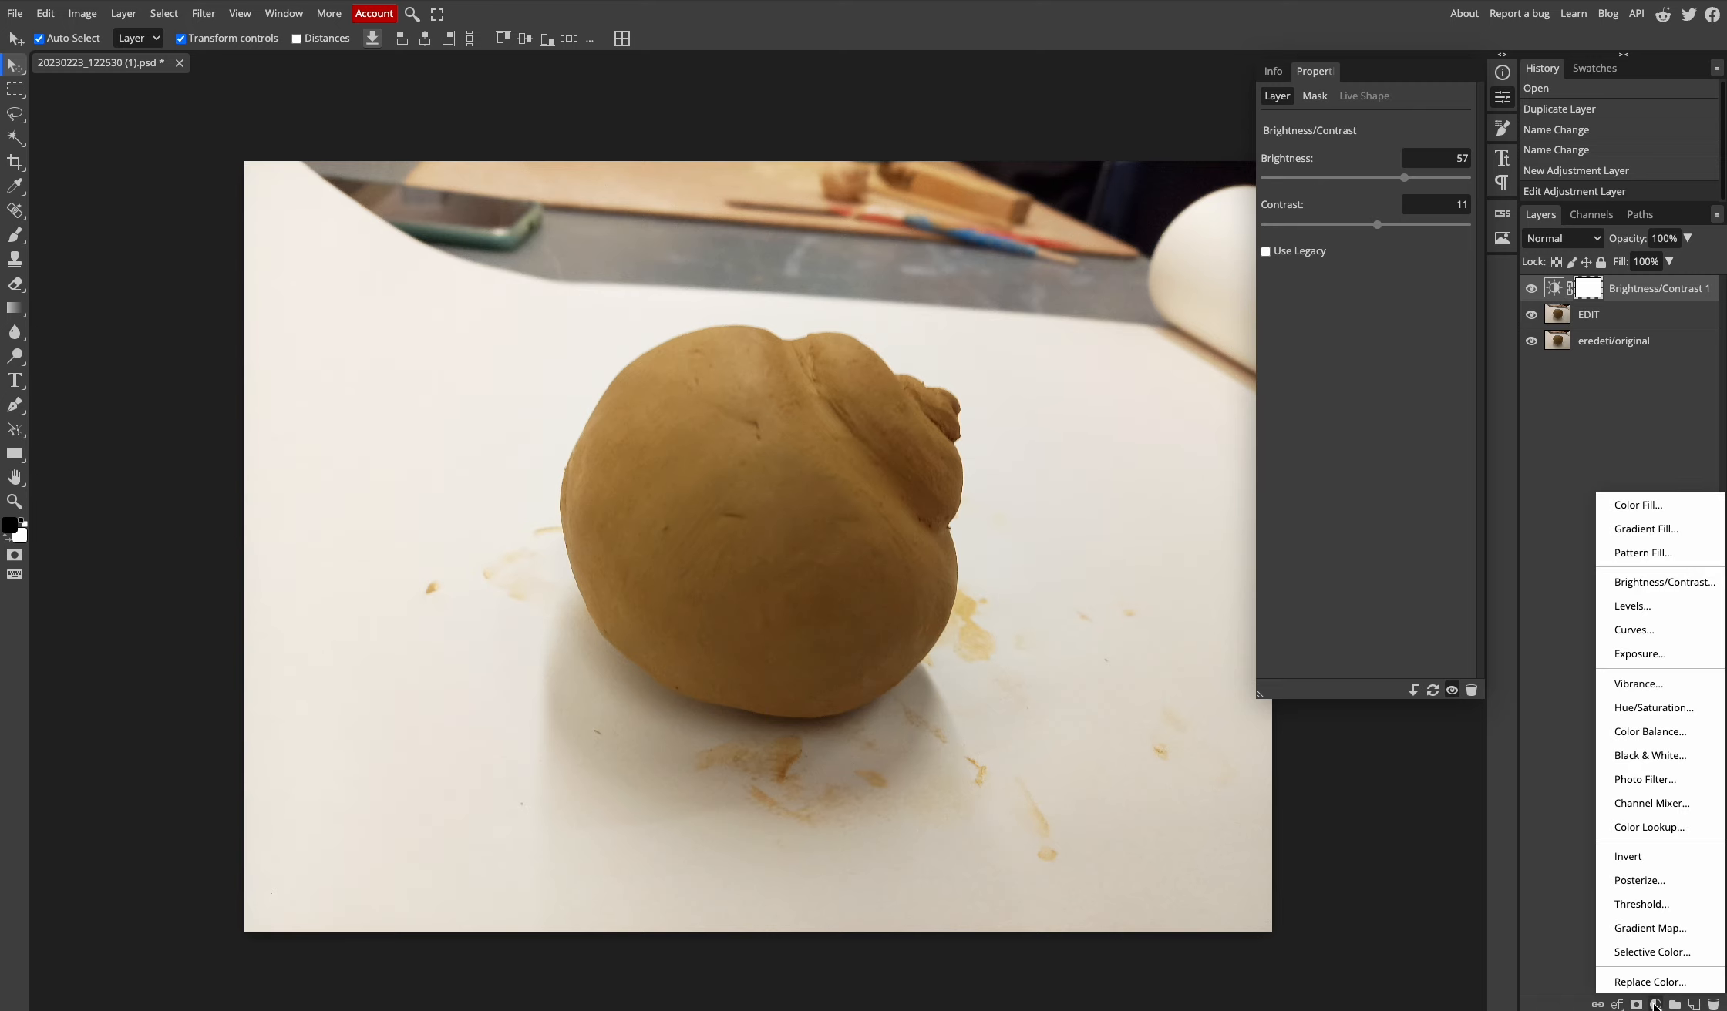
click(1658, 609)
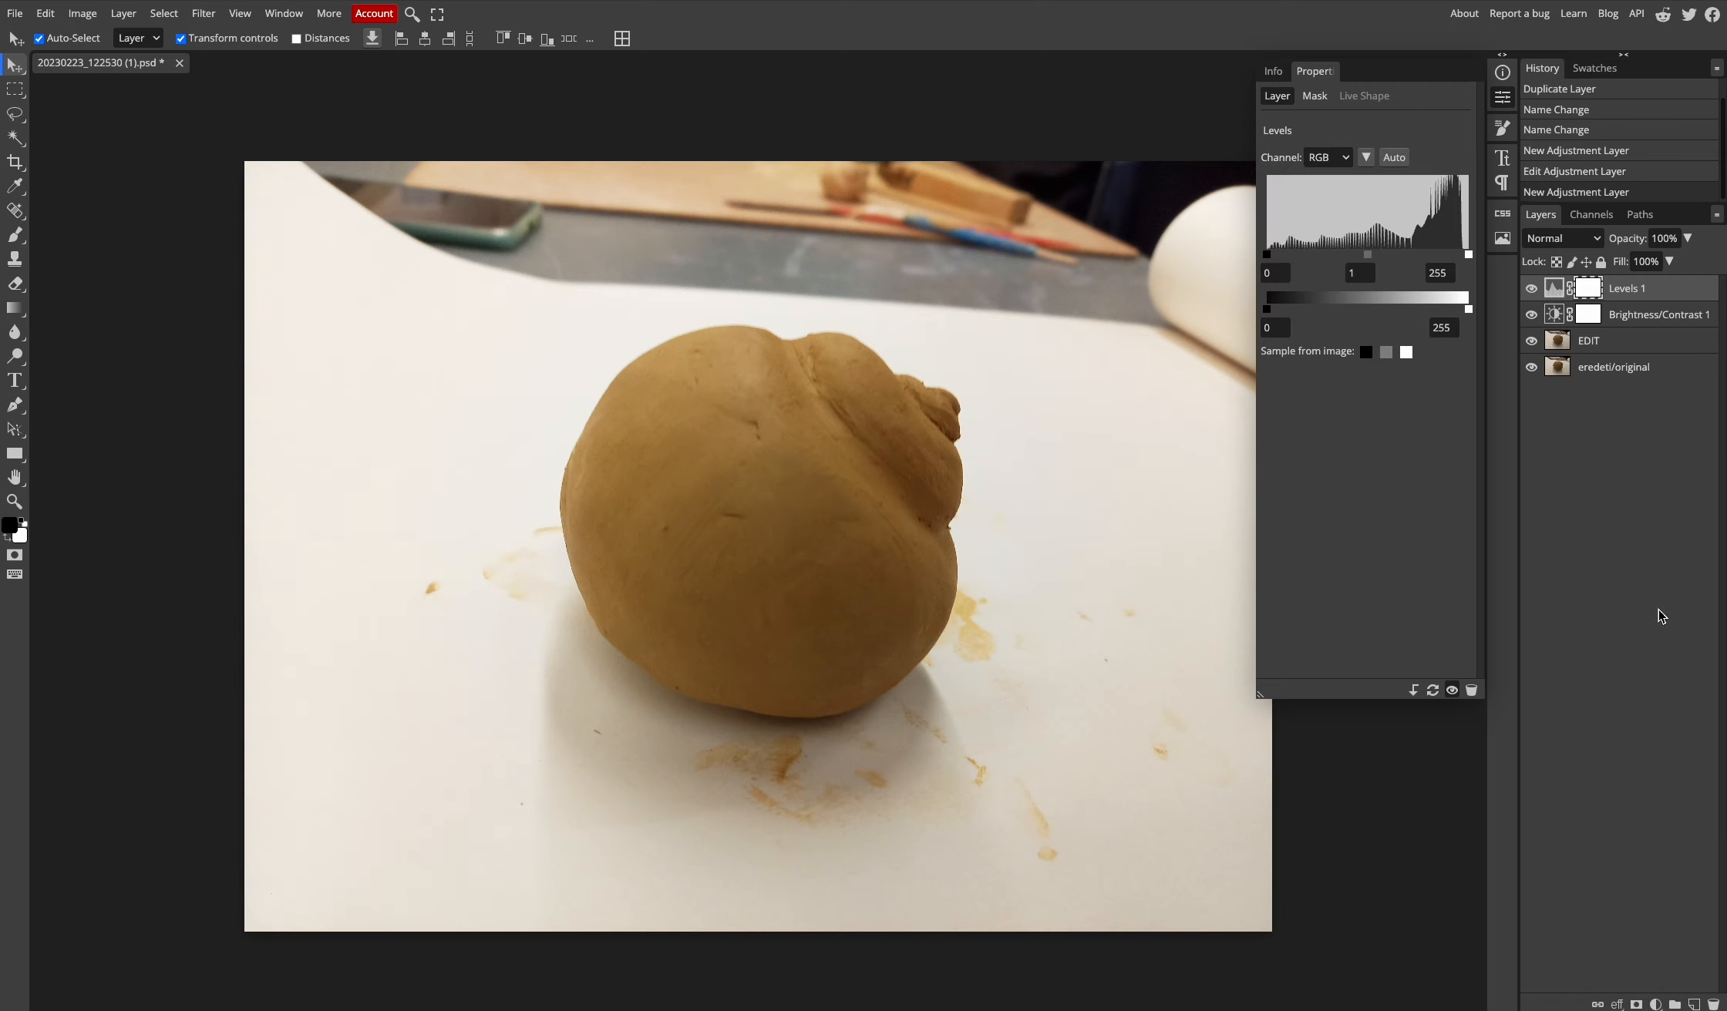
drag(1368, 254, 1360, 259)
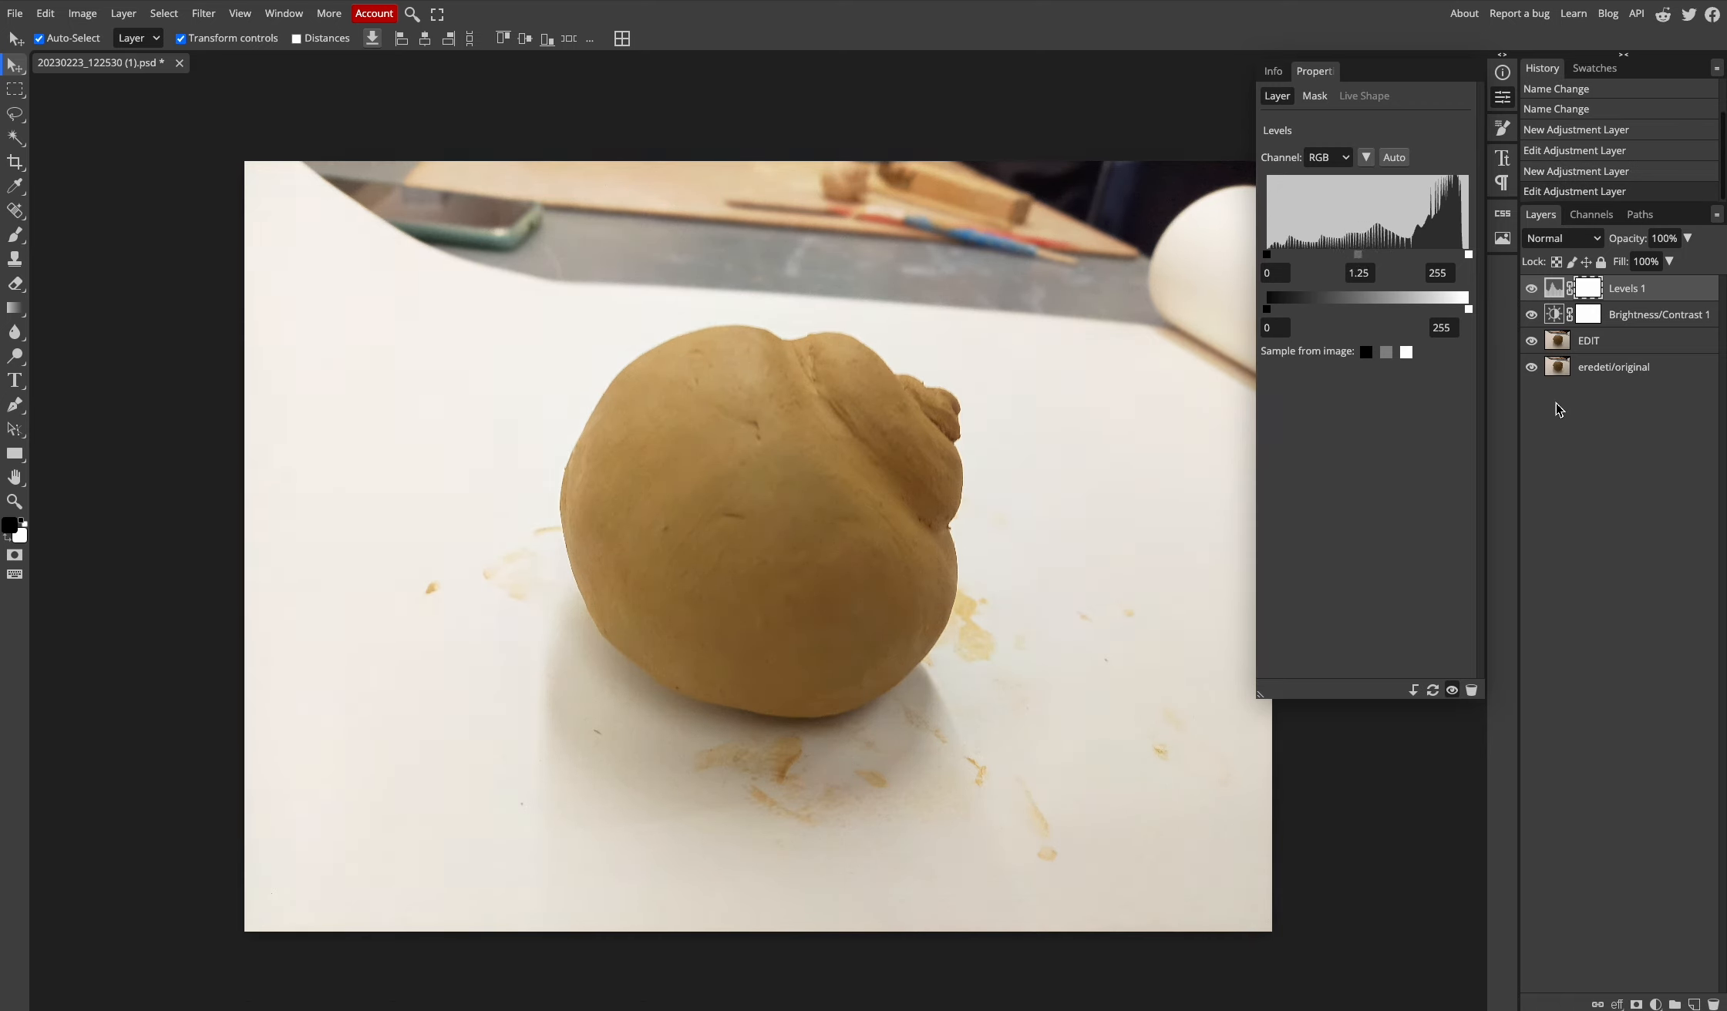
click(1507, 100)
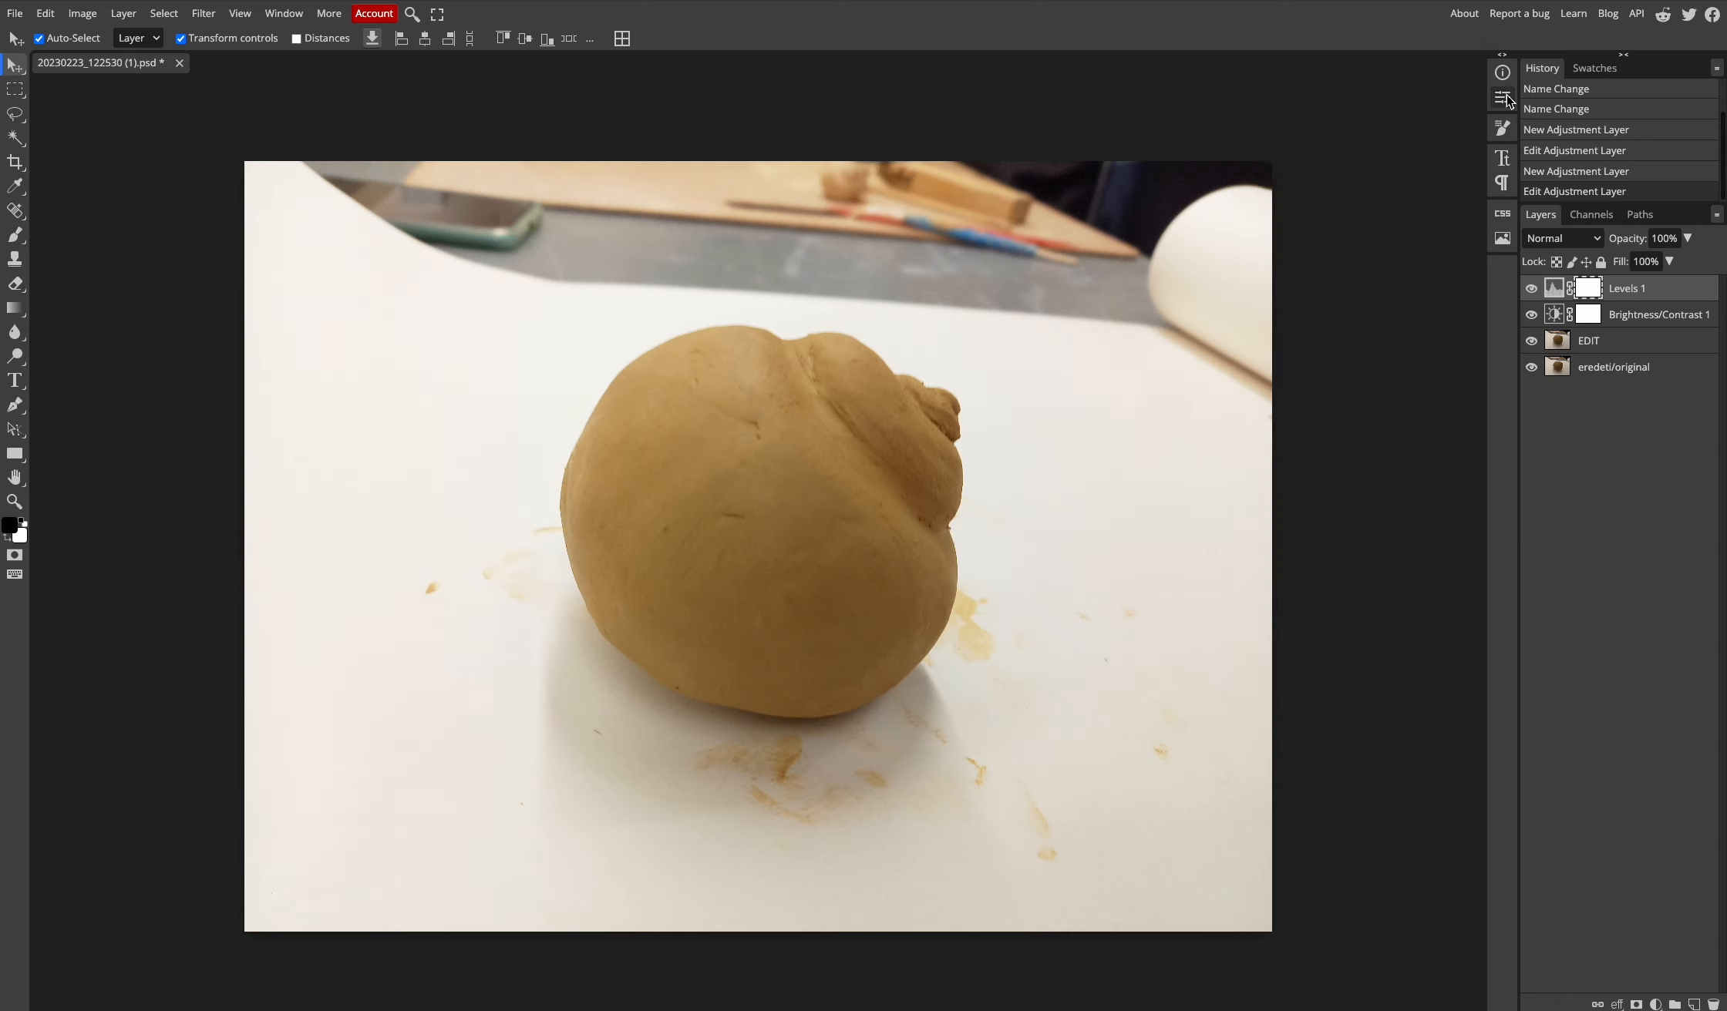
click(1550, 179)
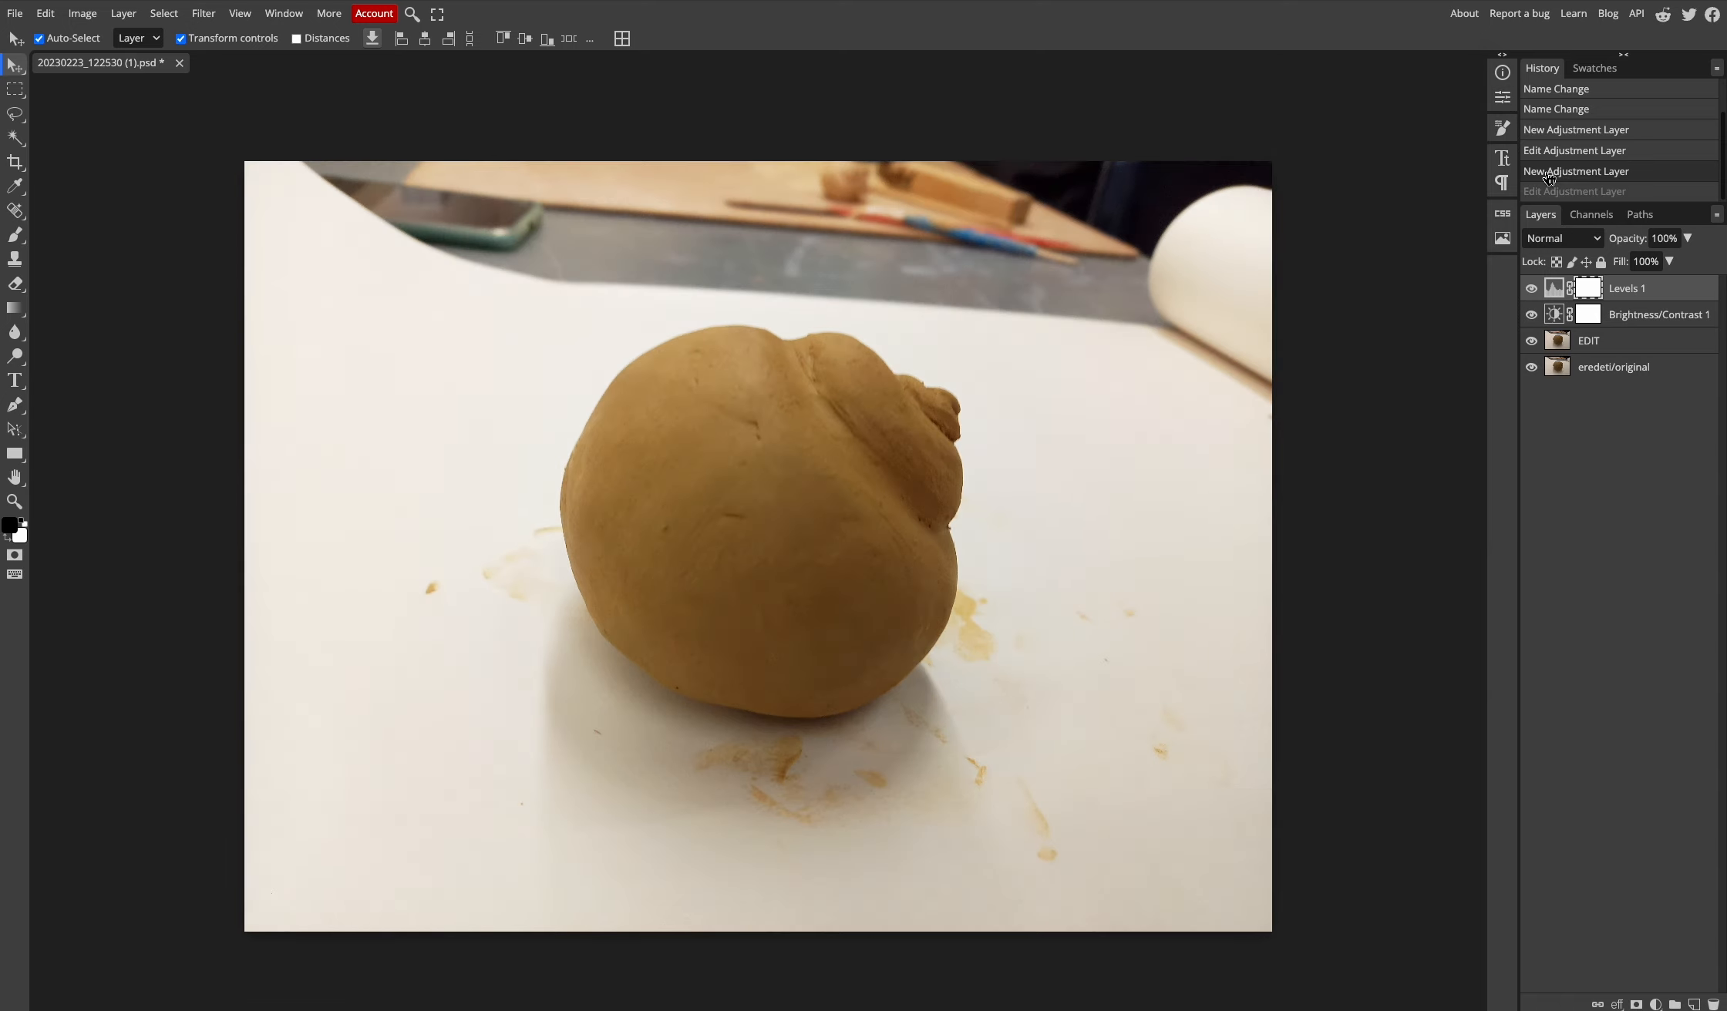
click(1551, 154)
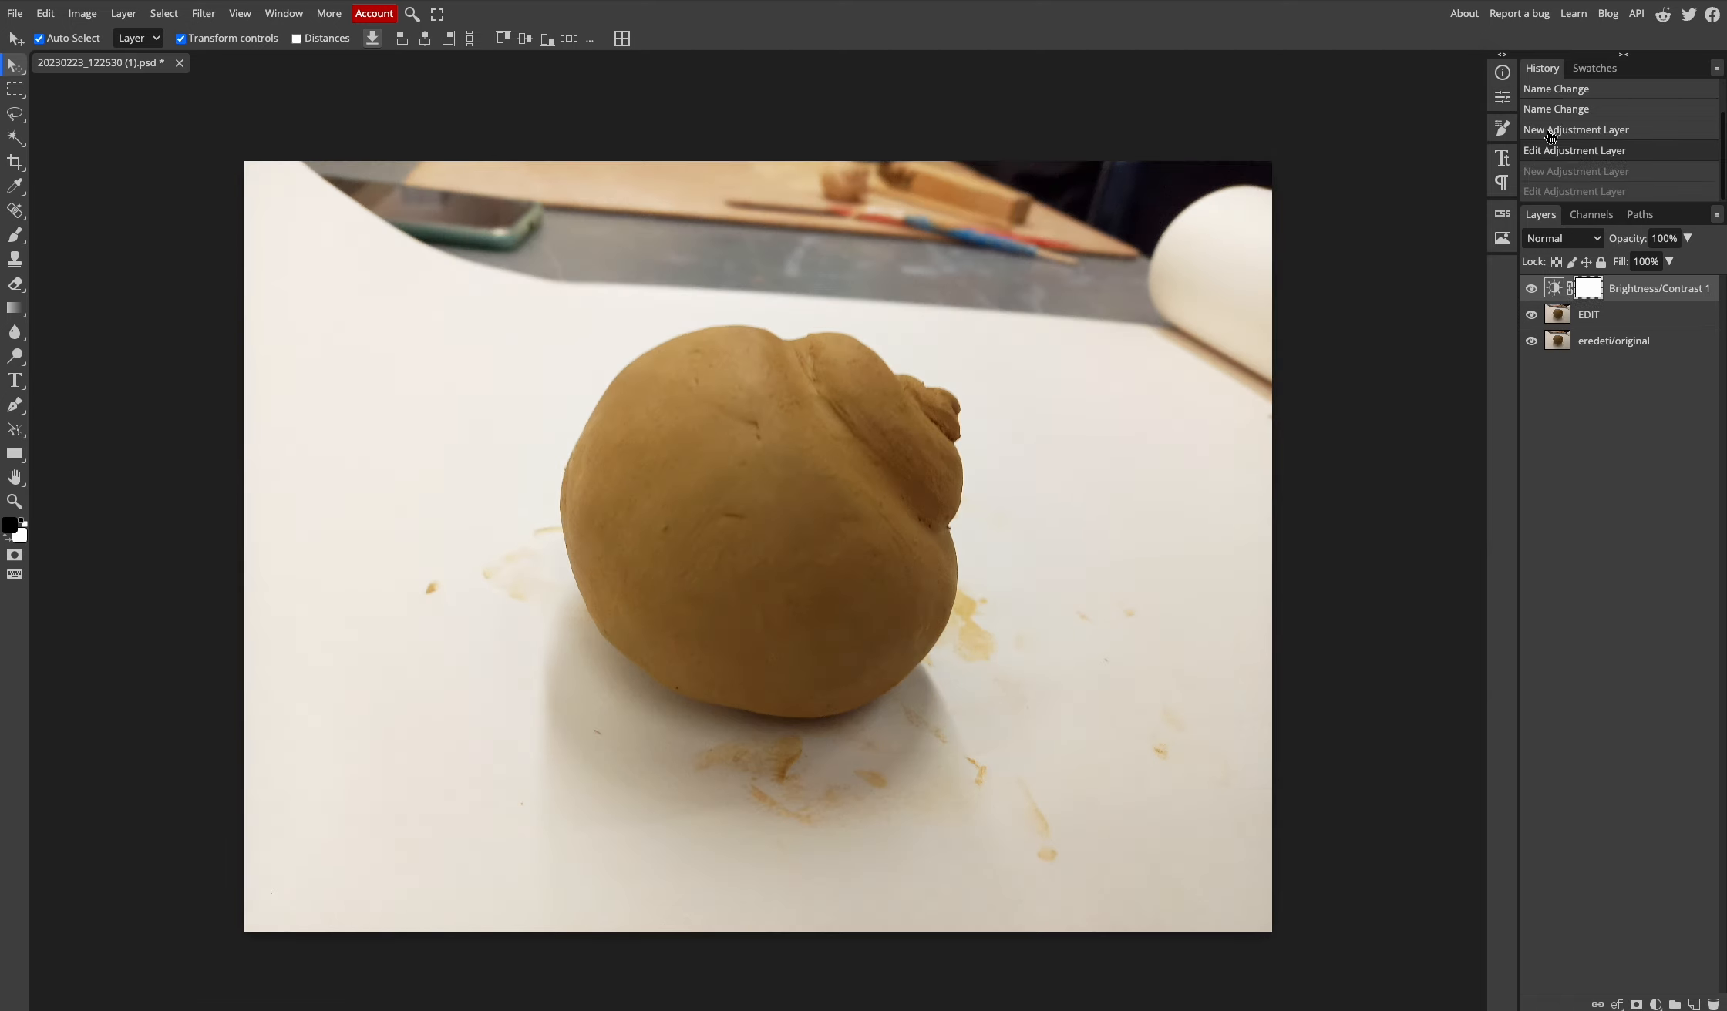
click(1552, 131)
click(1551, 156)
click(1550, 176)
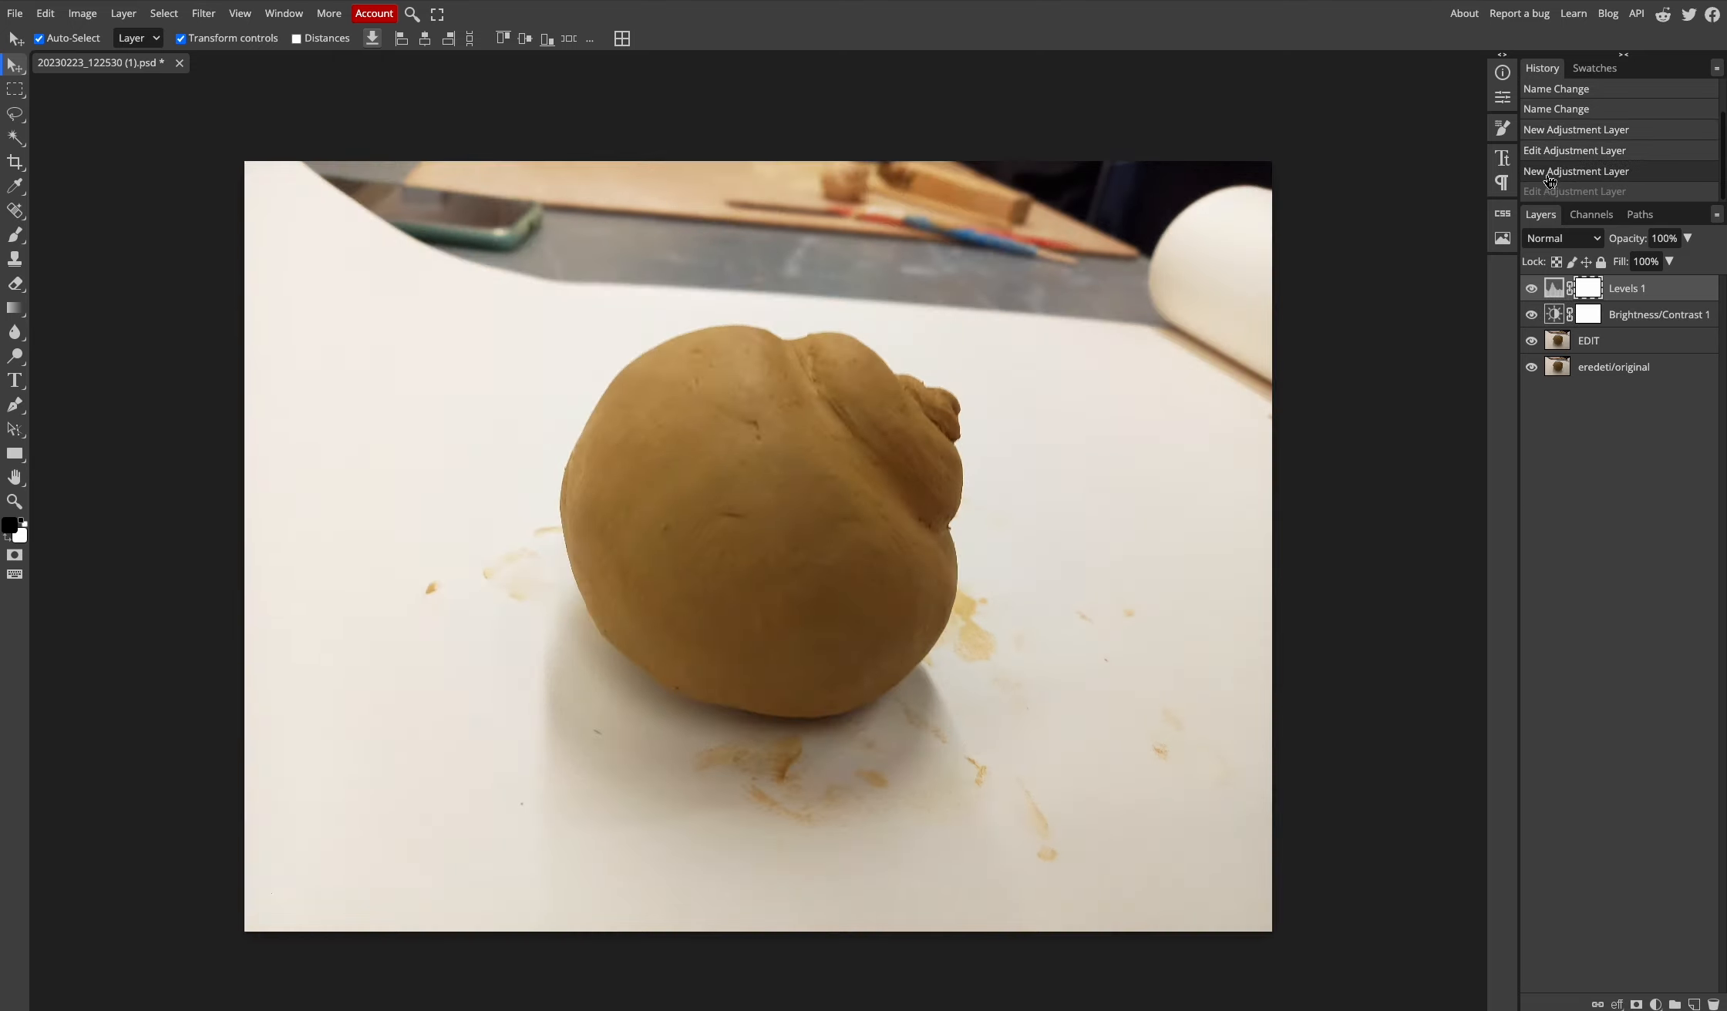
click(1549, 193)
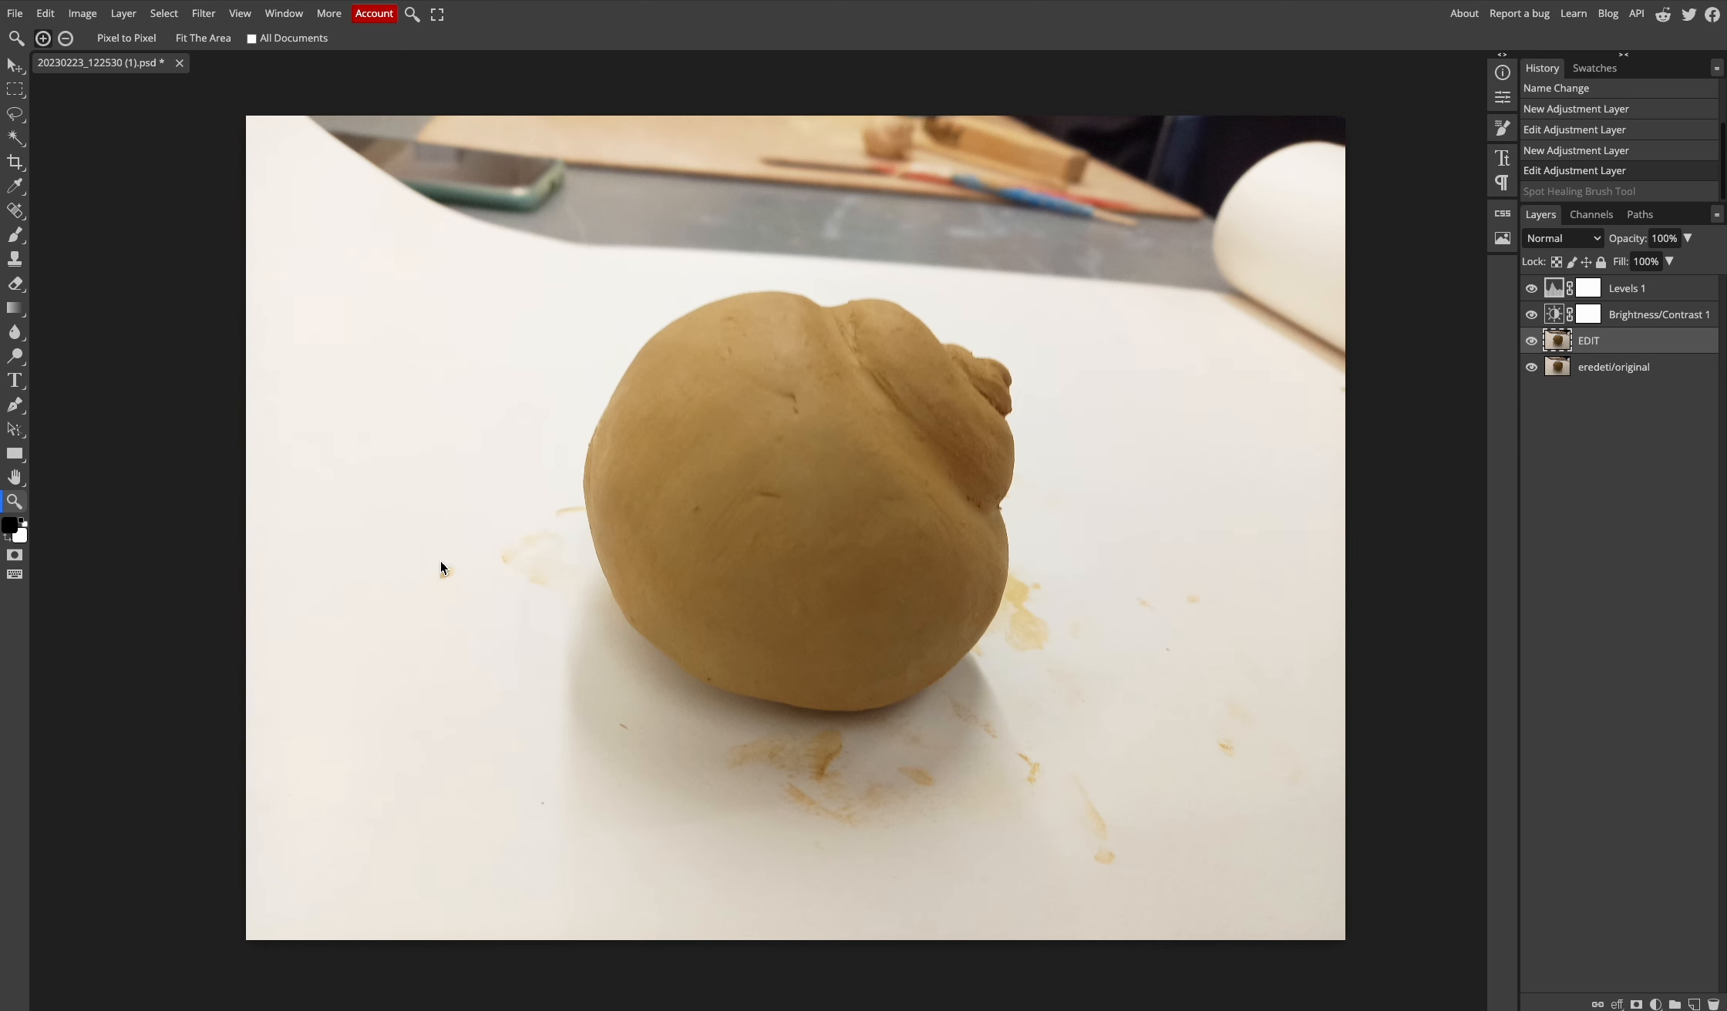
- Zoom in on the stains and set the Spot Healing Brush to 61 px with 40% hardness
mouse_move(441, 568)
mouse_down()
mouse_move(601, 602)
mouse_move(584, 615)
mouse_up()
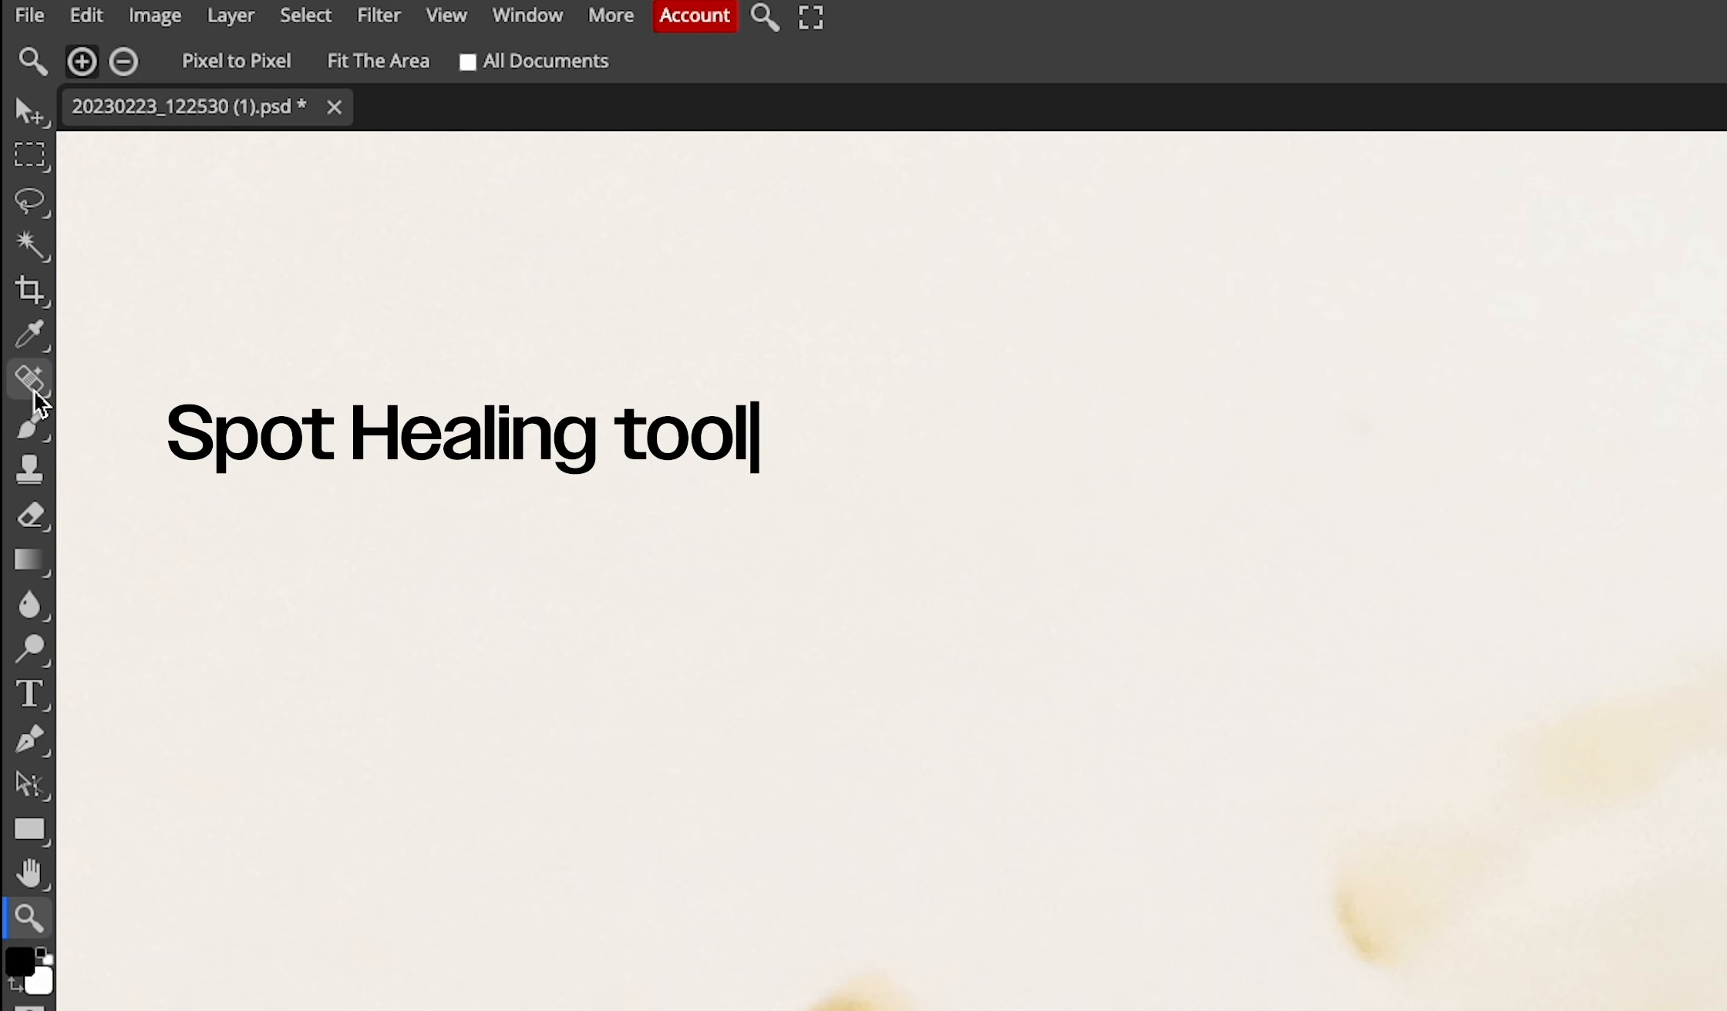
click(29, 379)
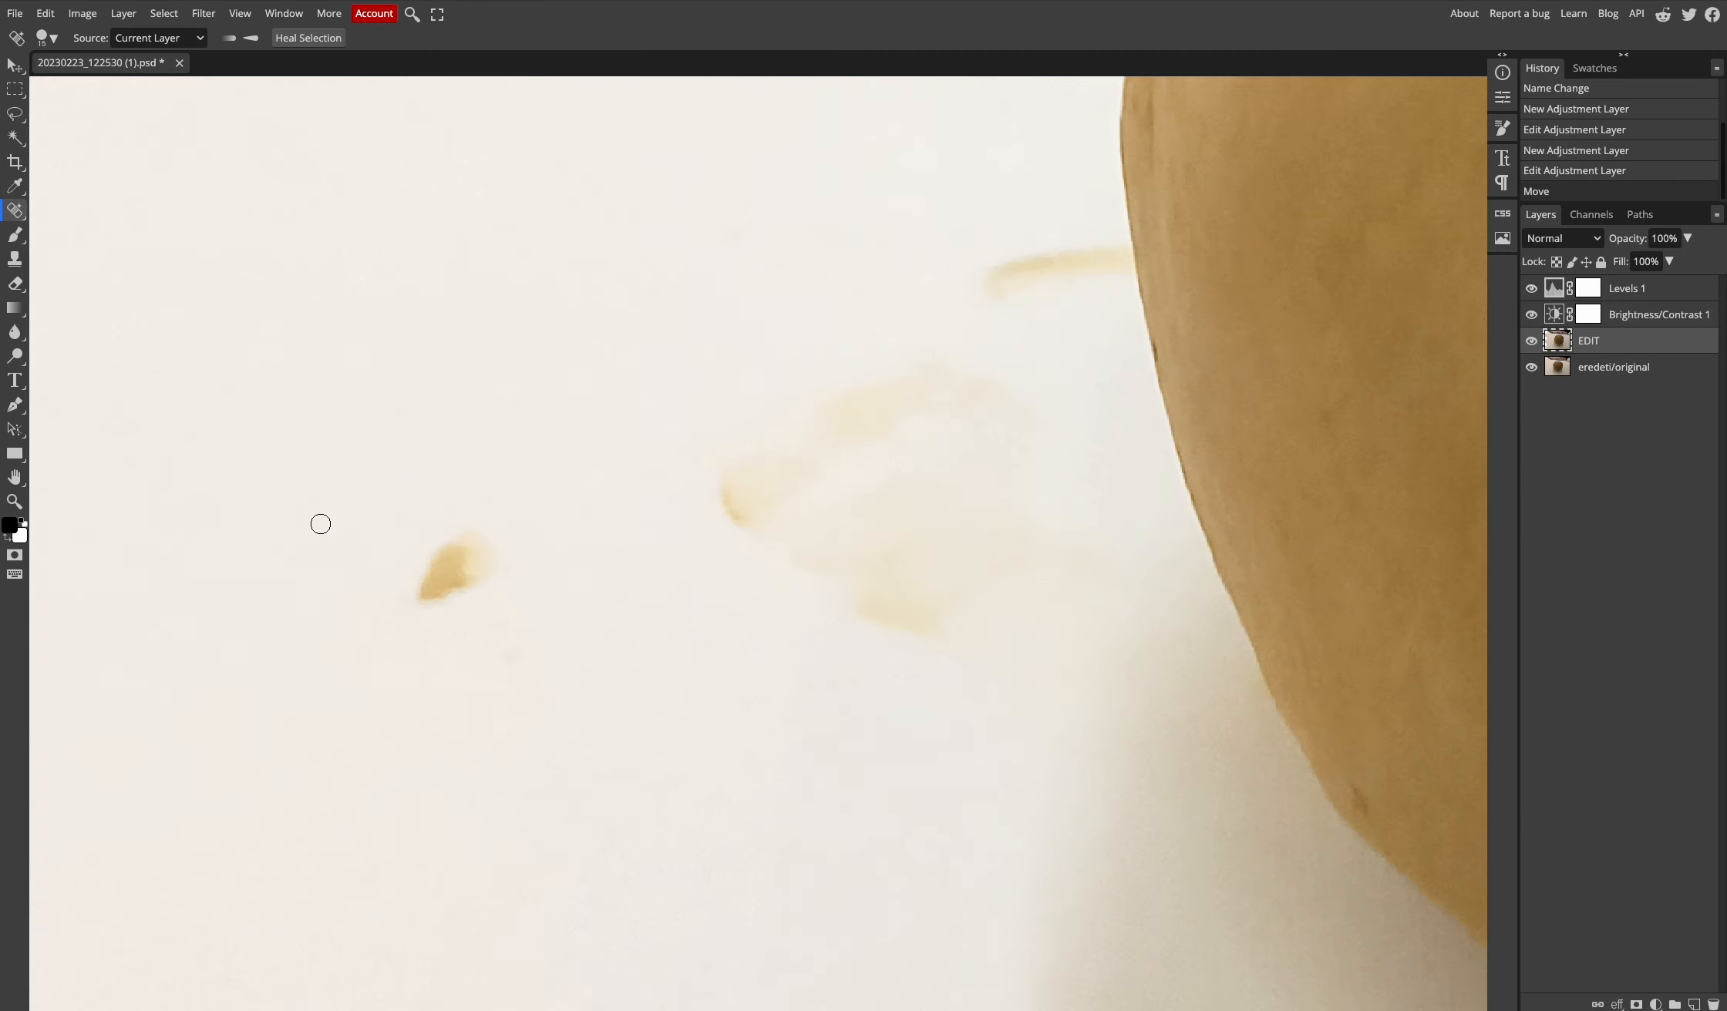
right_click(404, 493)
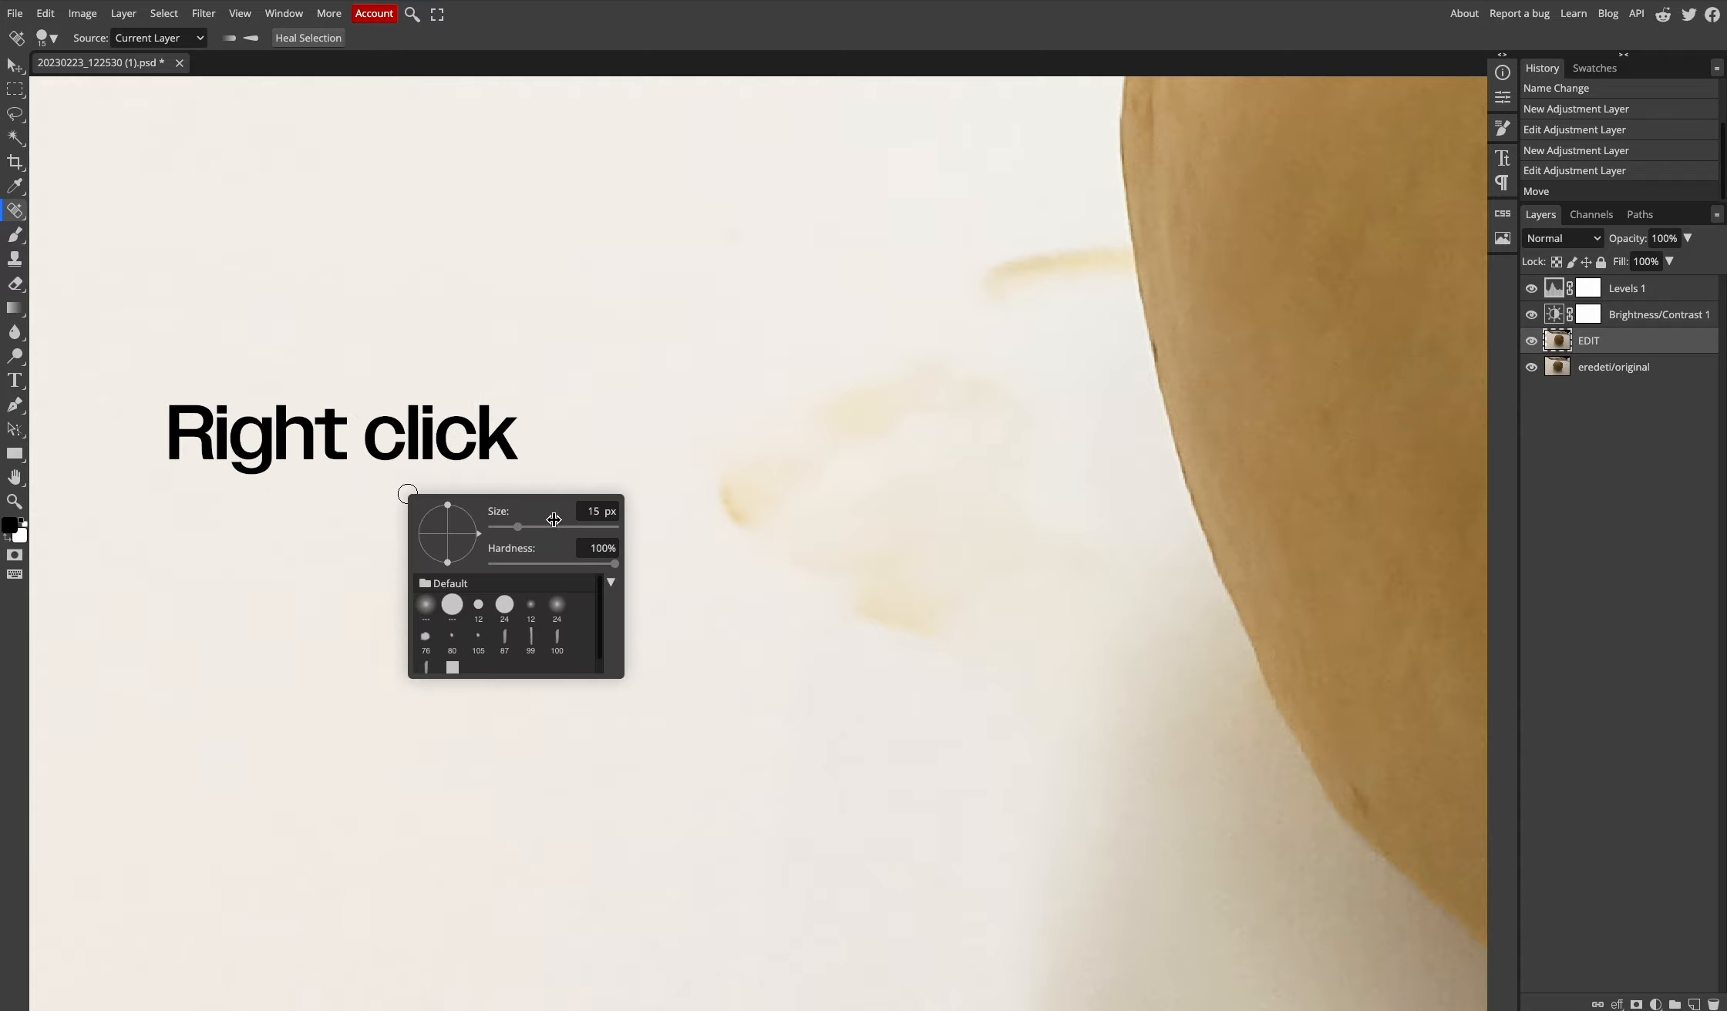
mouse_move(561, 533)
mouse_down()
mouse_move(574, 529)
mouse_move(535, 532)
mouse_up()
drag(617, 569, 545, 571)
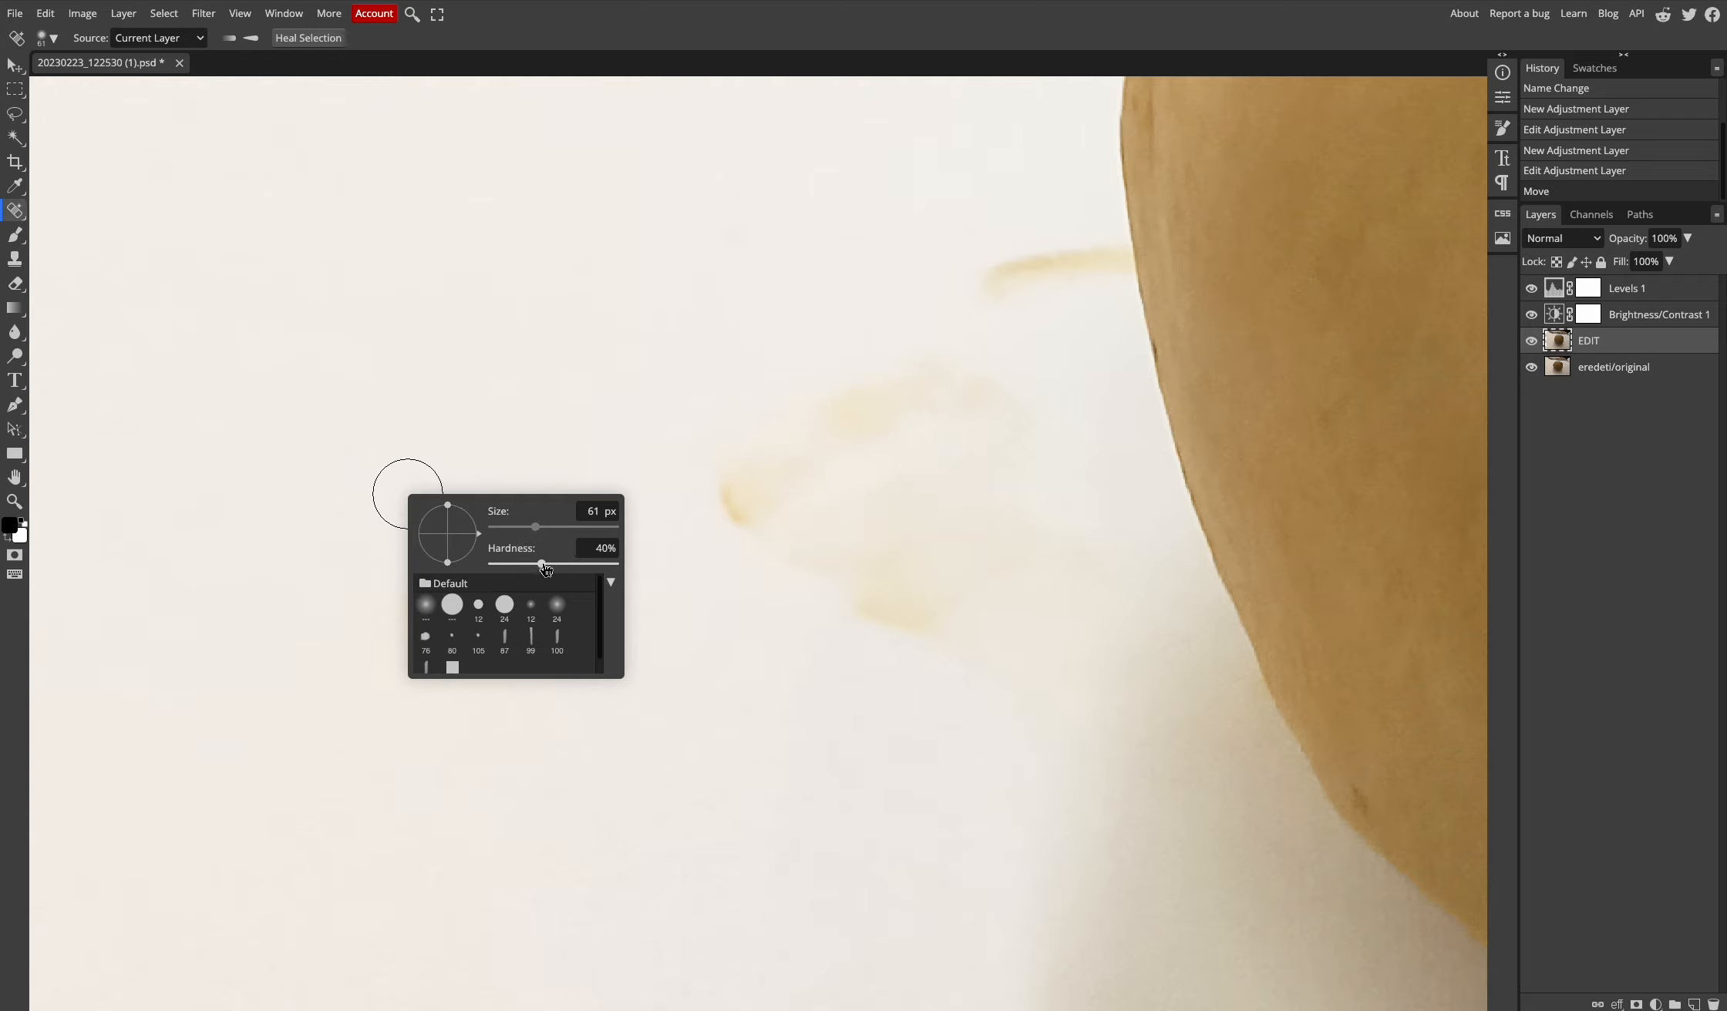
- Heal the brown stains left, middle, and right of the clay ball
click(410, 458)
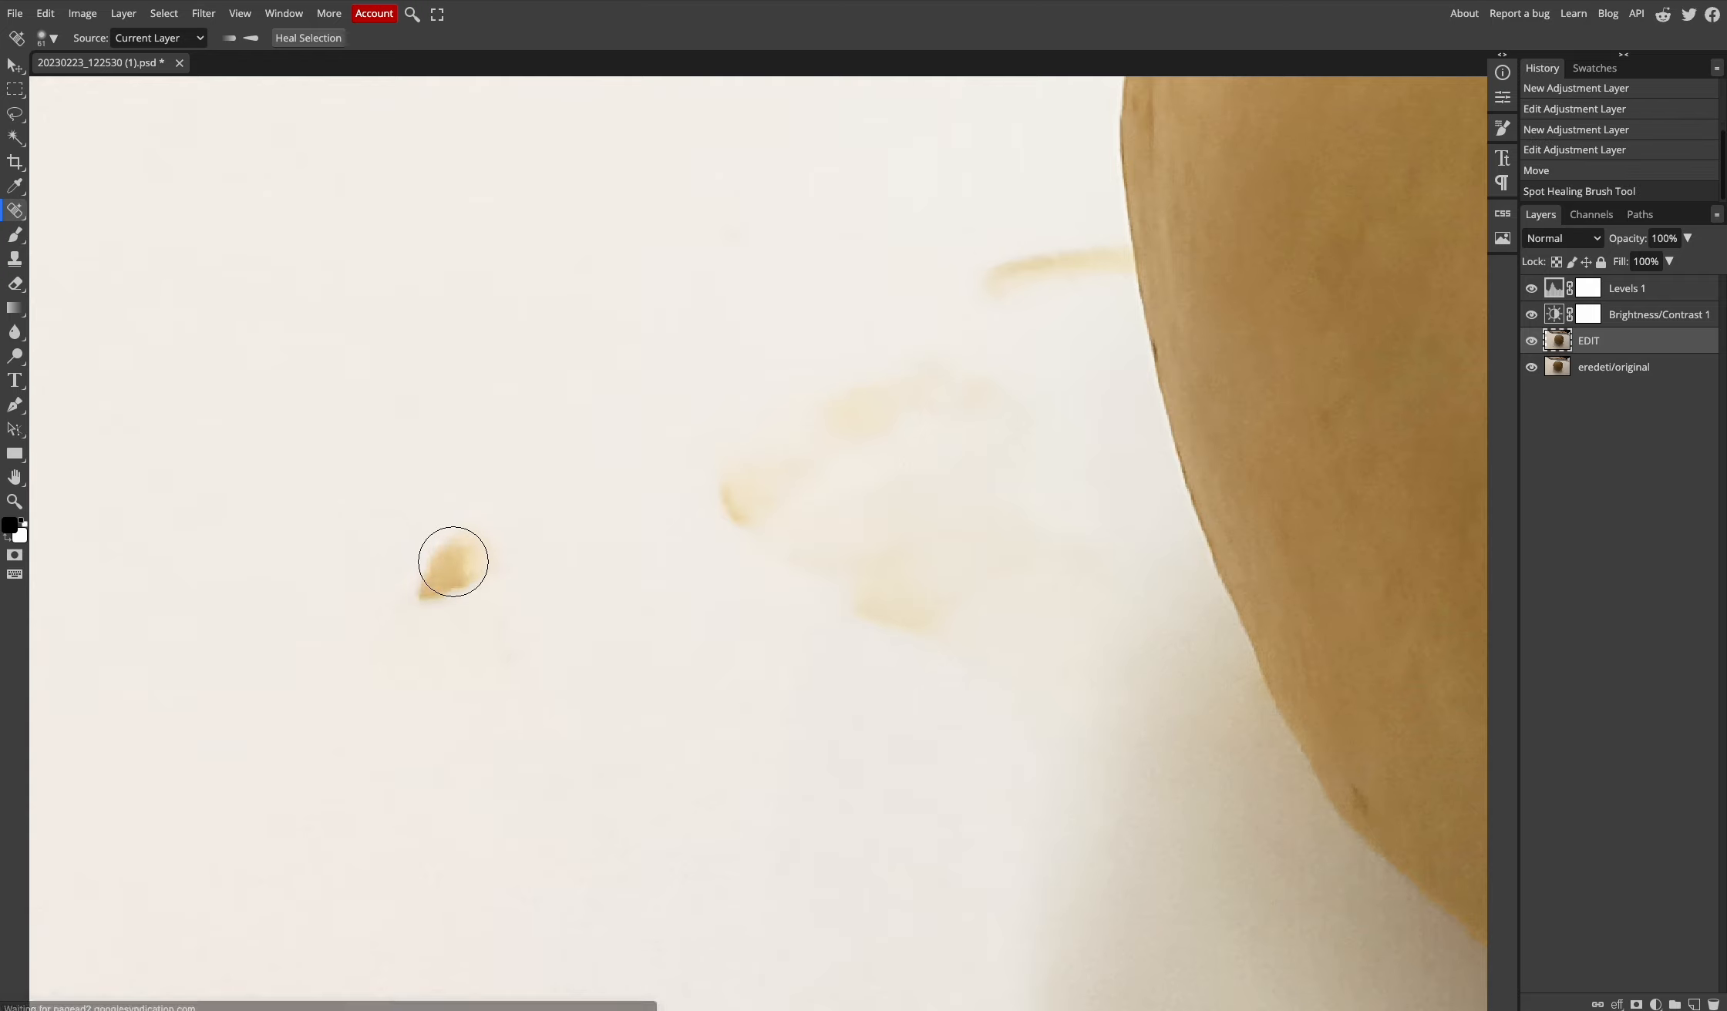
click(451, 565)
mouse_move(740, 544)
mouse_down()
mouse_move(747, 483)
mouse_move(774, 472)
mouse_move(771, 505)
mouse_move(865, 547)
mouse_move(841, 595)
mouse_move(932, 613)
mouse_move(939, 569)
mouse_move(875, 557)
mouse_up()
mouse_move(829, 478)
mouse_down()
mouse_move(874, 400)
mouse_move(962, 384)
mouse_move(926, 426)
mouse_move(939, 537)
mouse_move(1043, 574)
mouse_up()
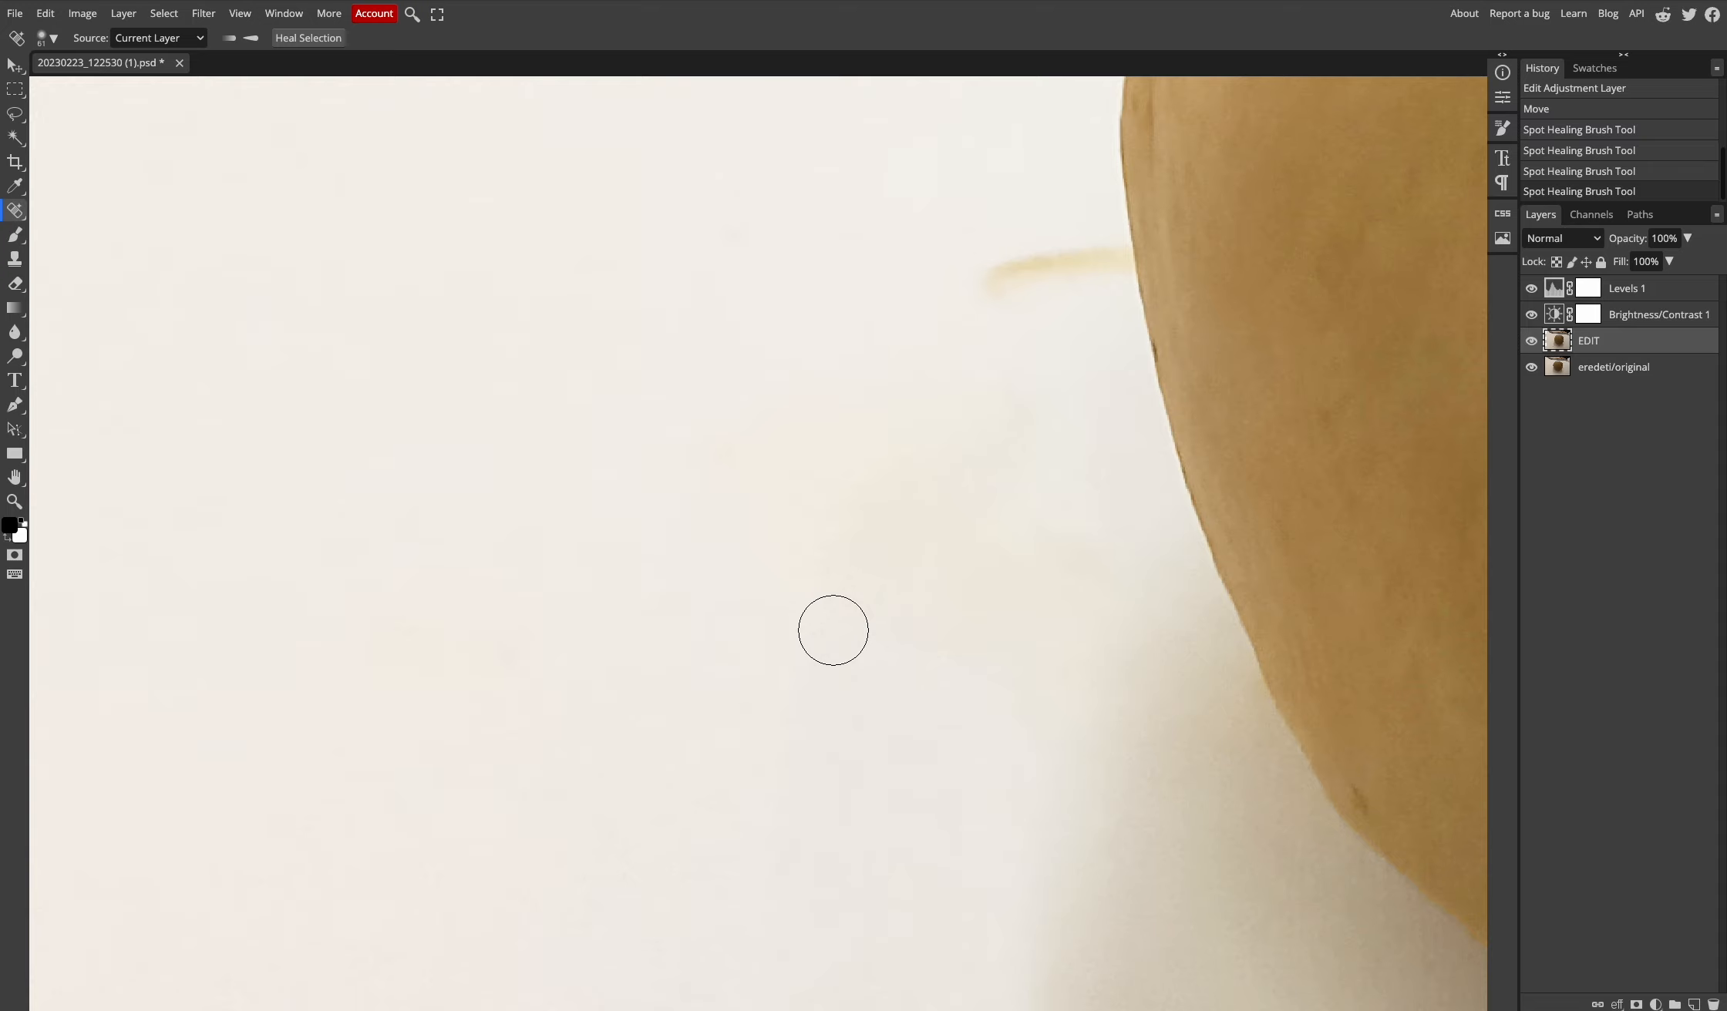
mouse_move(948, 297)
mouse_down()
mouse_move(1009, 271)
mouse_move(1022, 297)
mouse_move(1103, 259)
mouse_up()
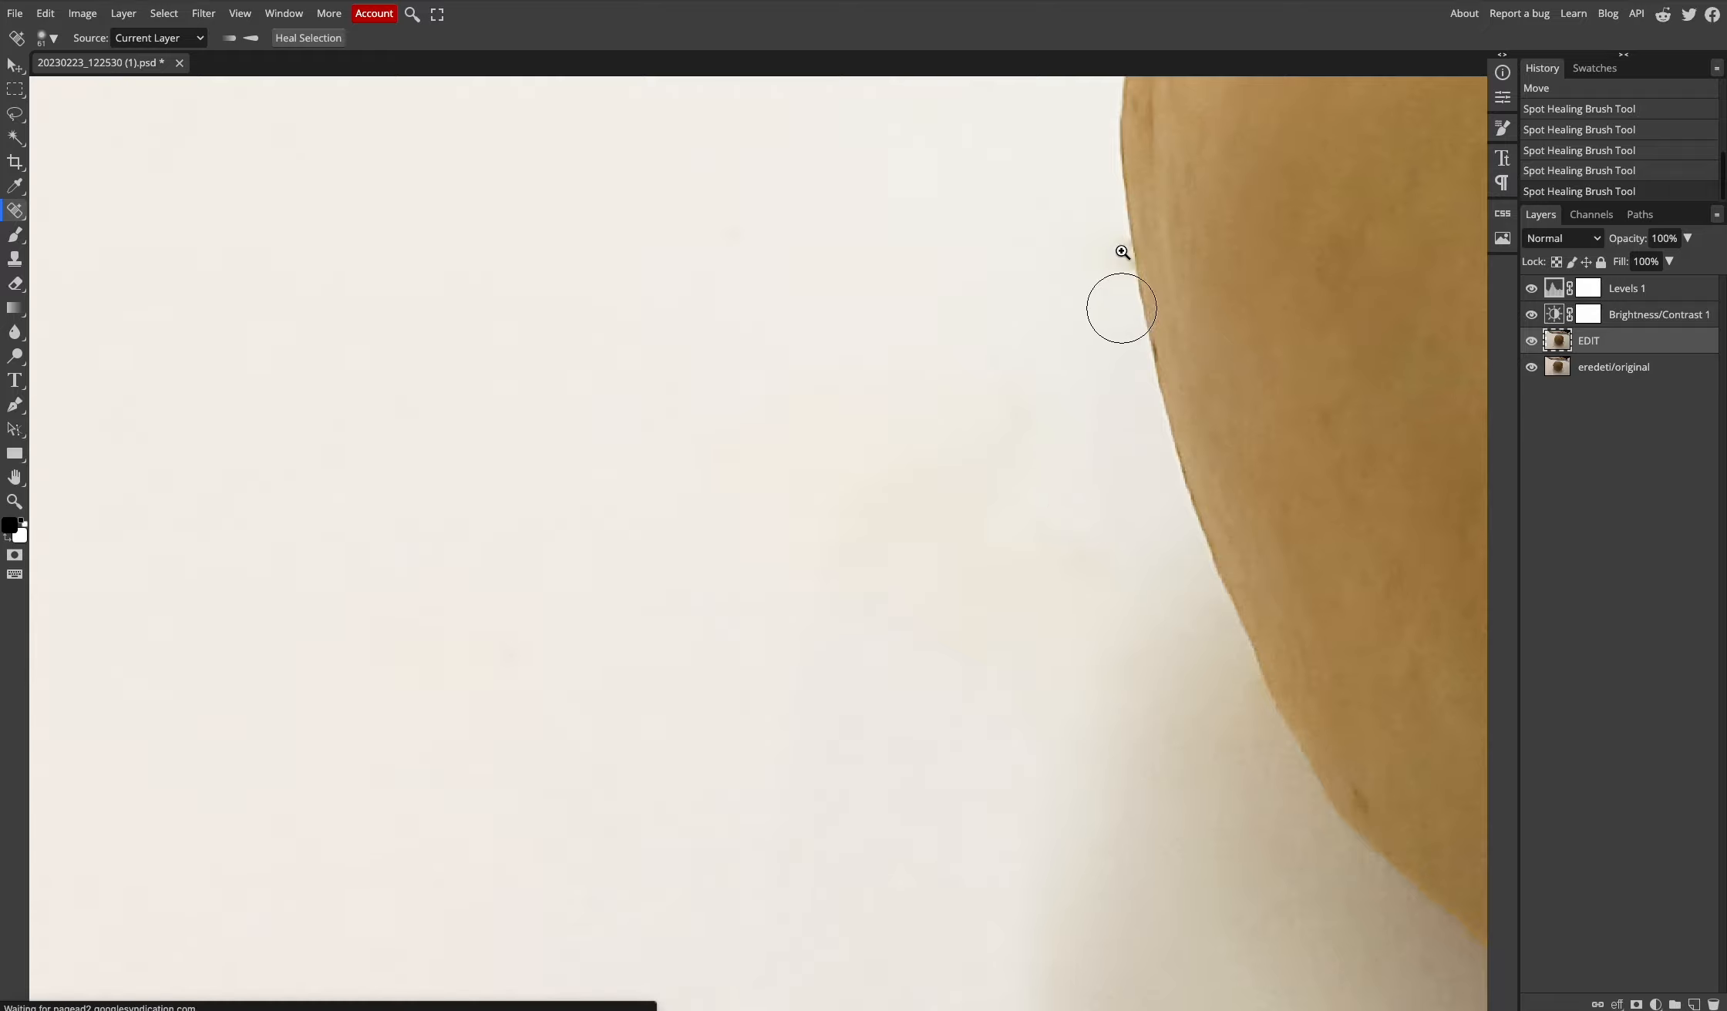
- Zoom to the ball's edge and Clone Stamp clean background down over the dark notch
key(z)
click(1119, 241)
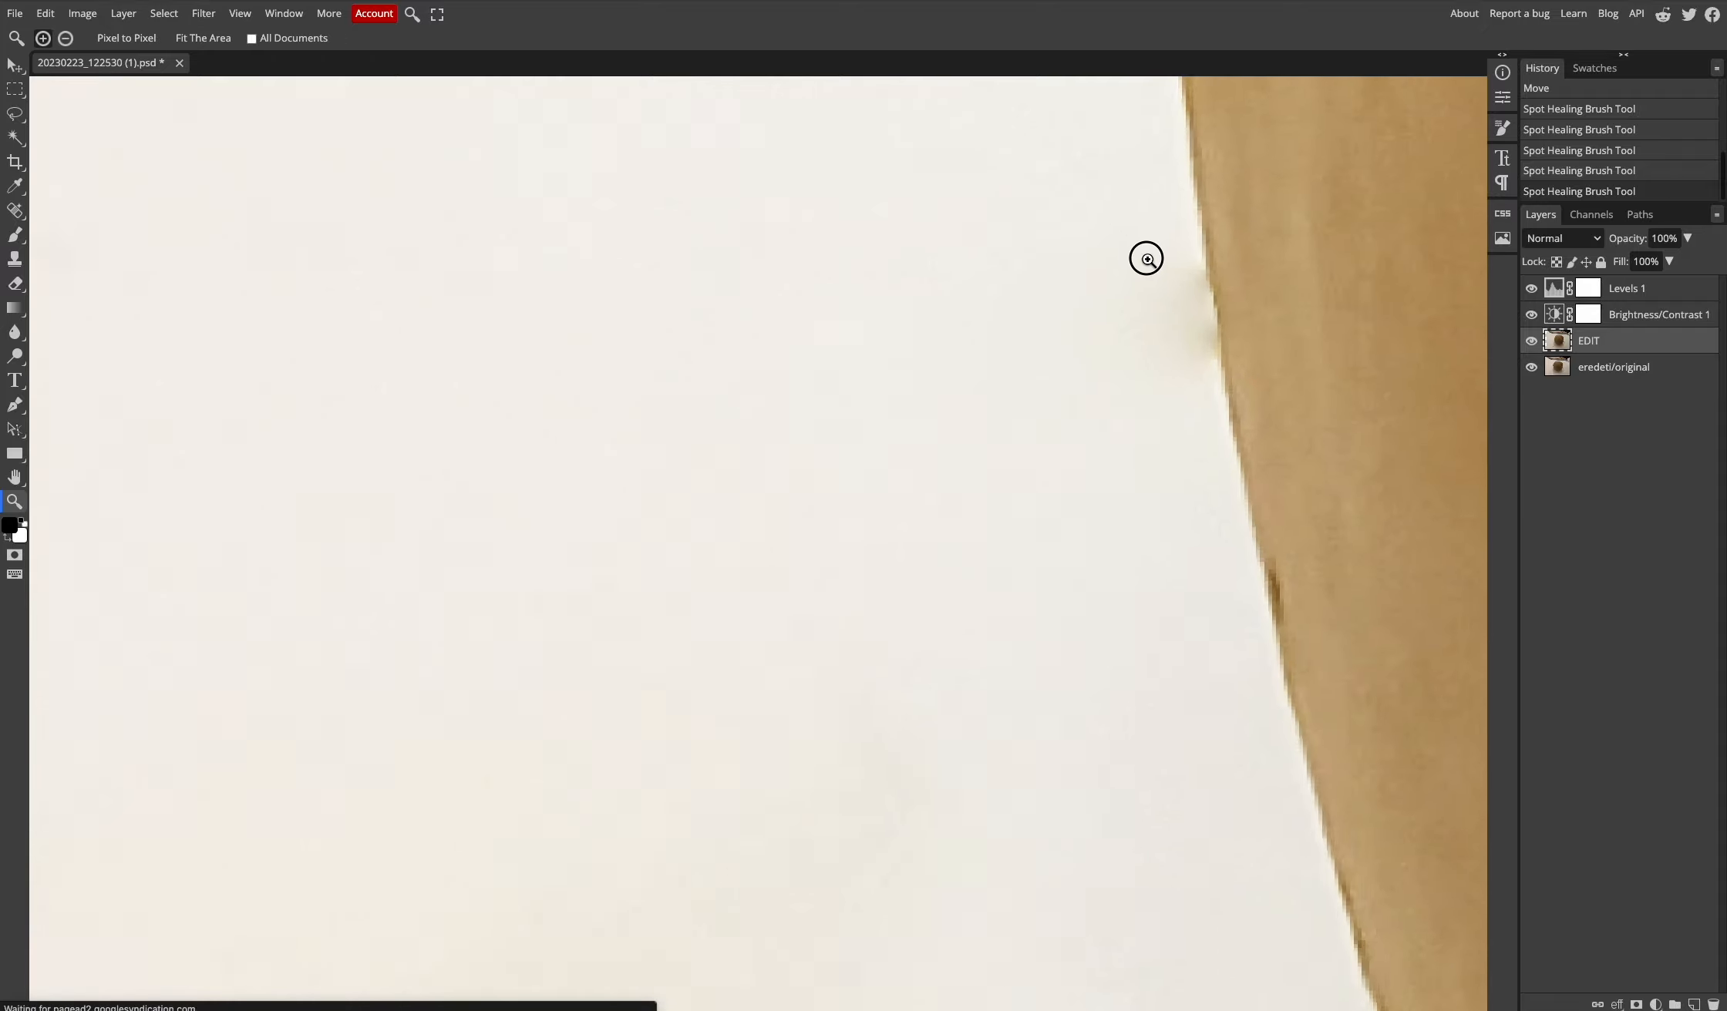
drag(1260, 301, 793, 453)
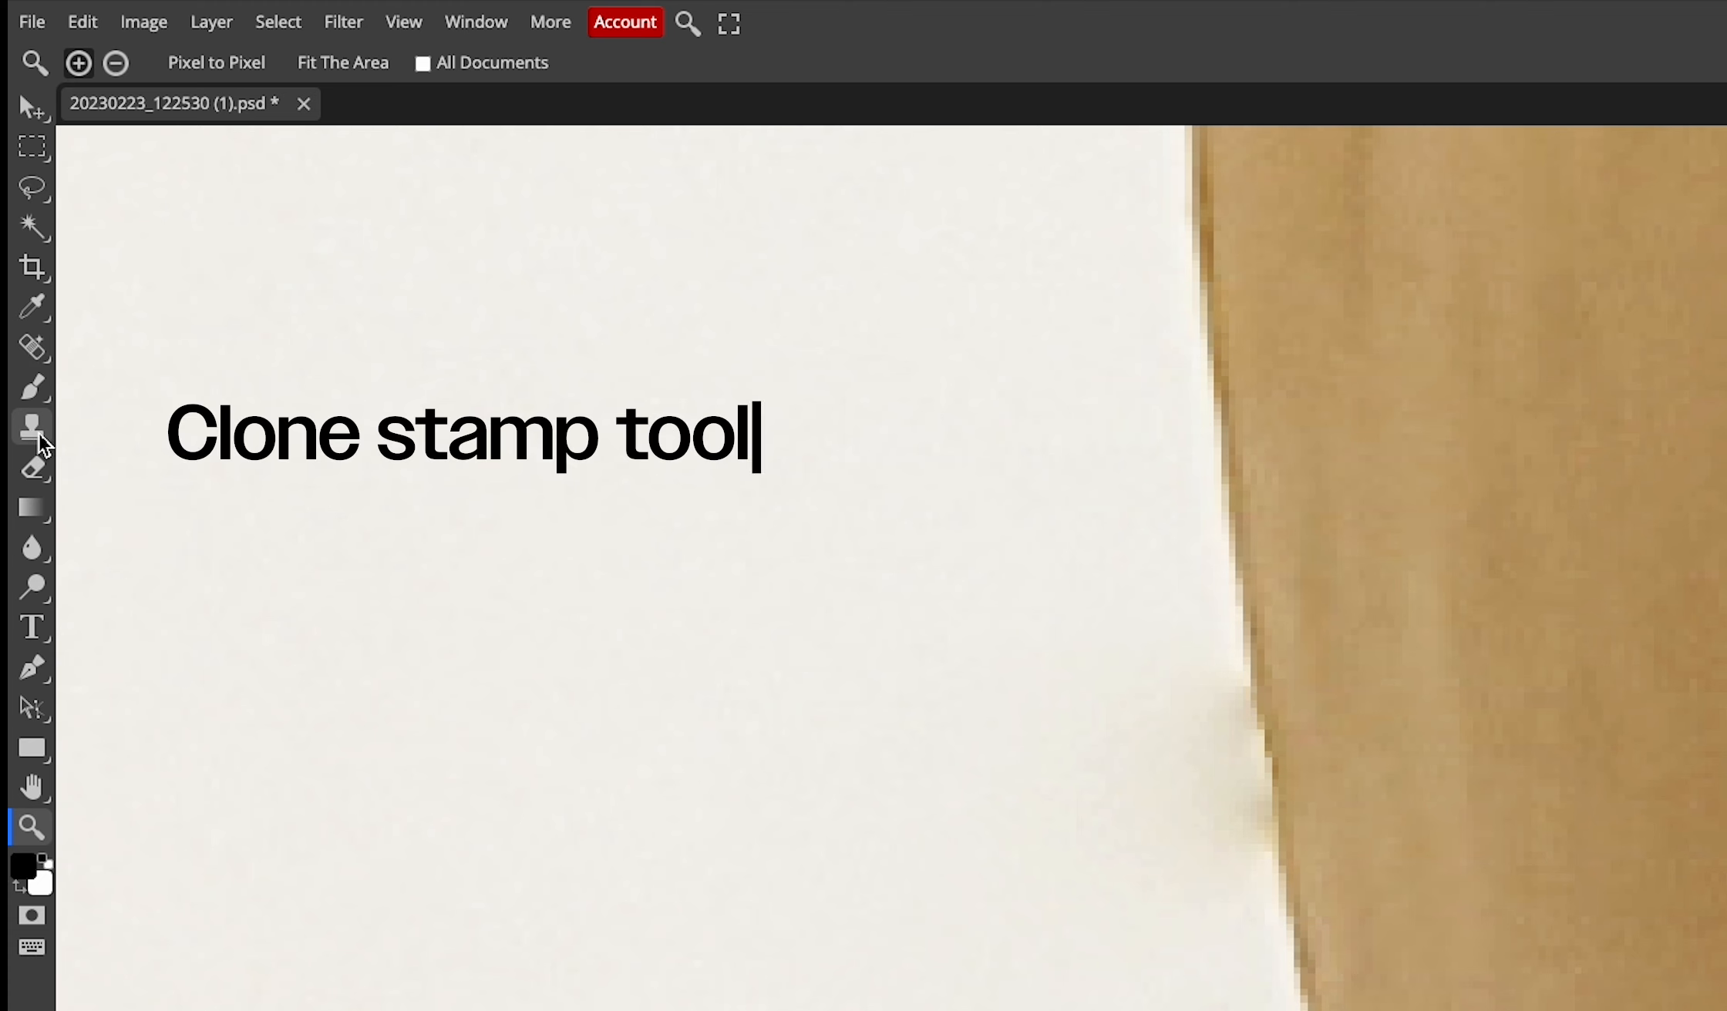
click(16, 260)
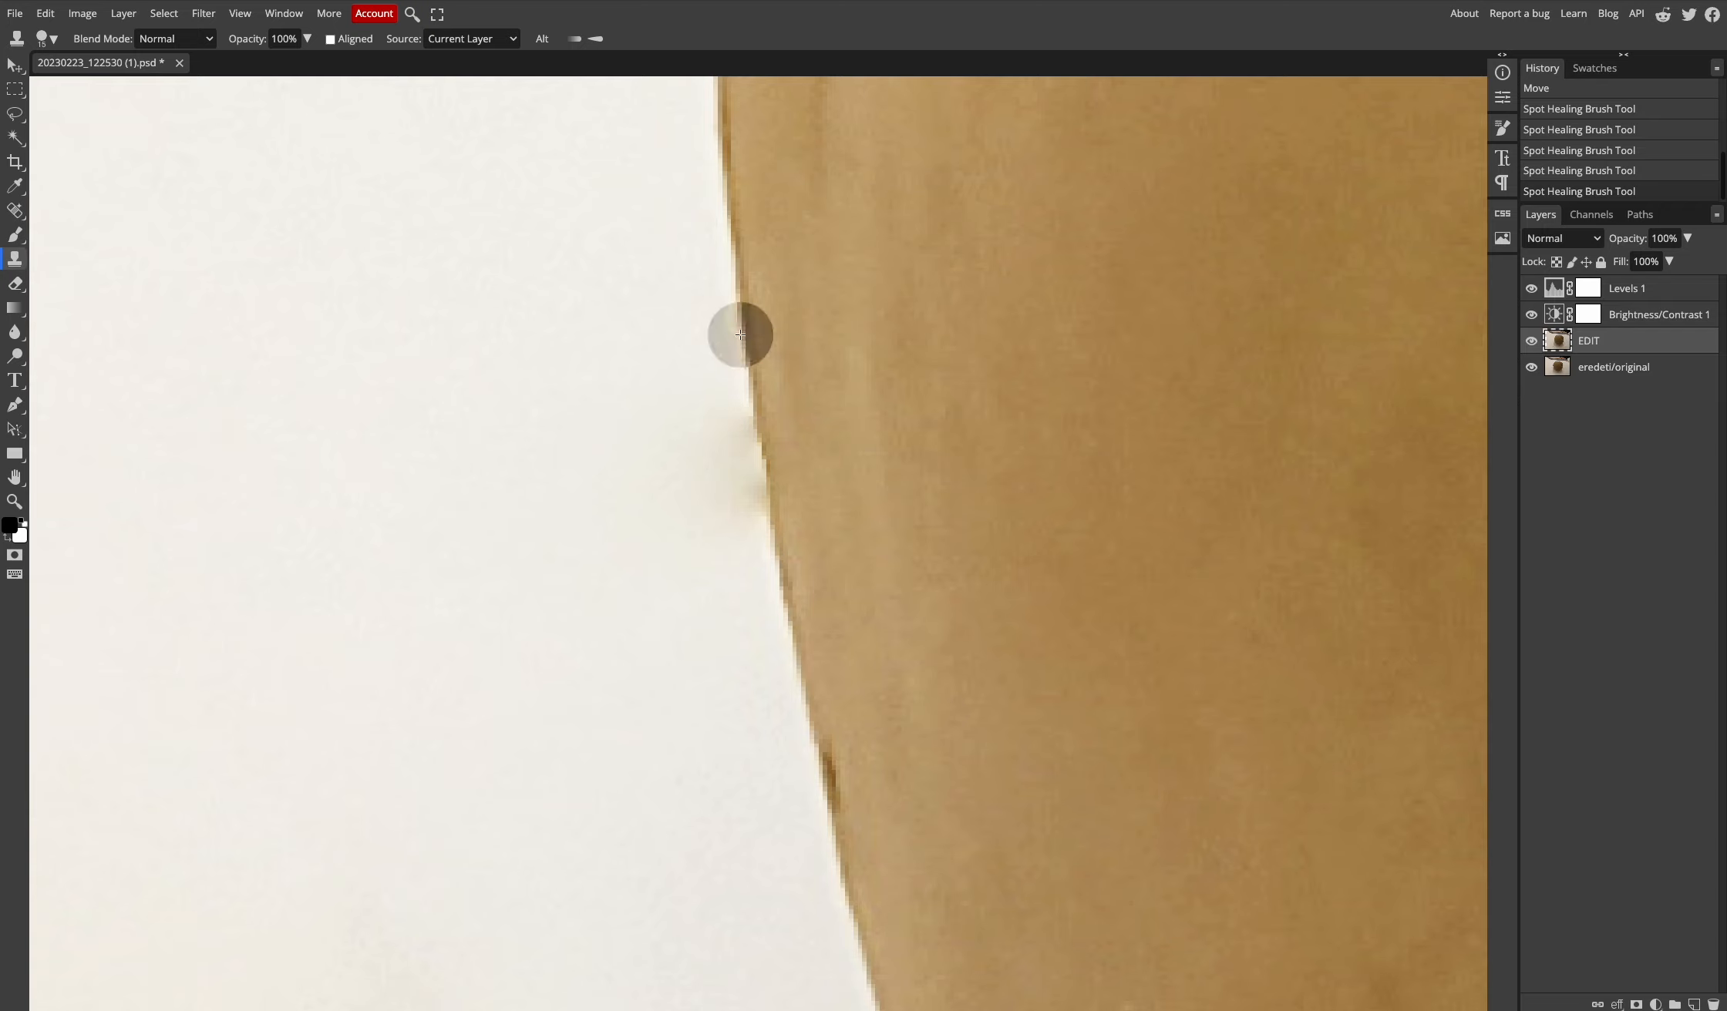
alt+click(756, 447)
click(756, 448)
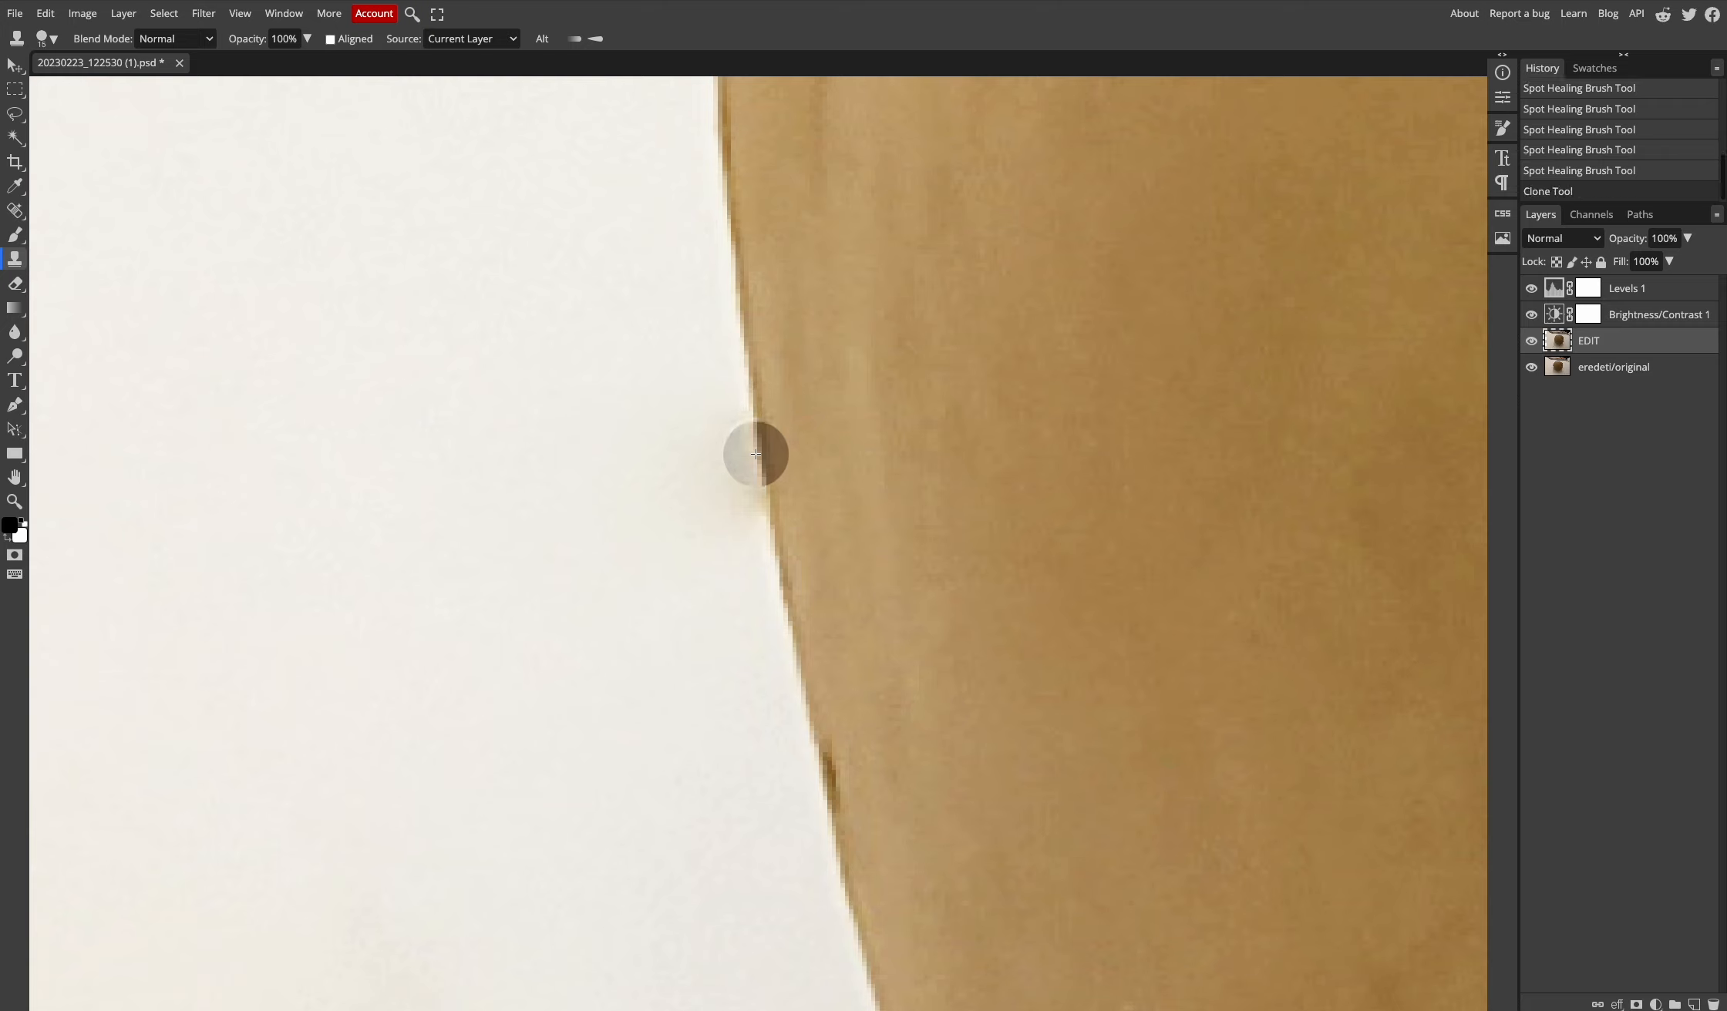
click(761, 495)
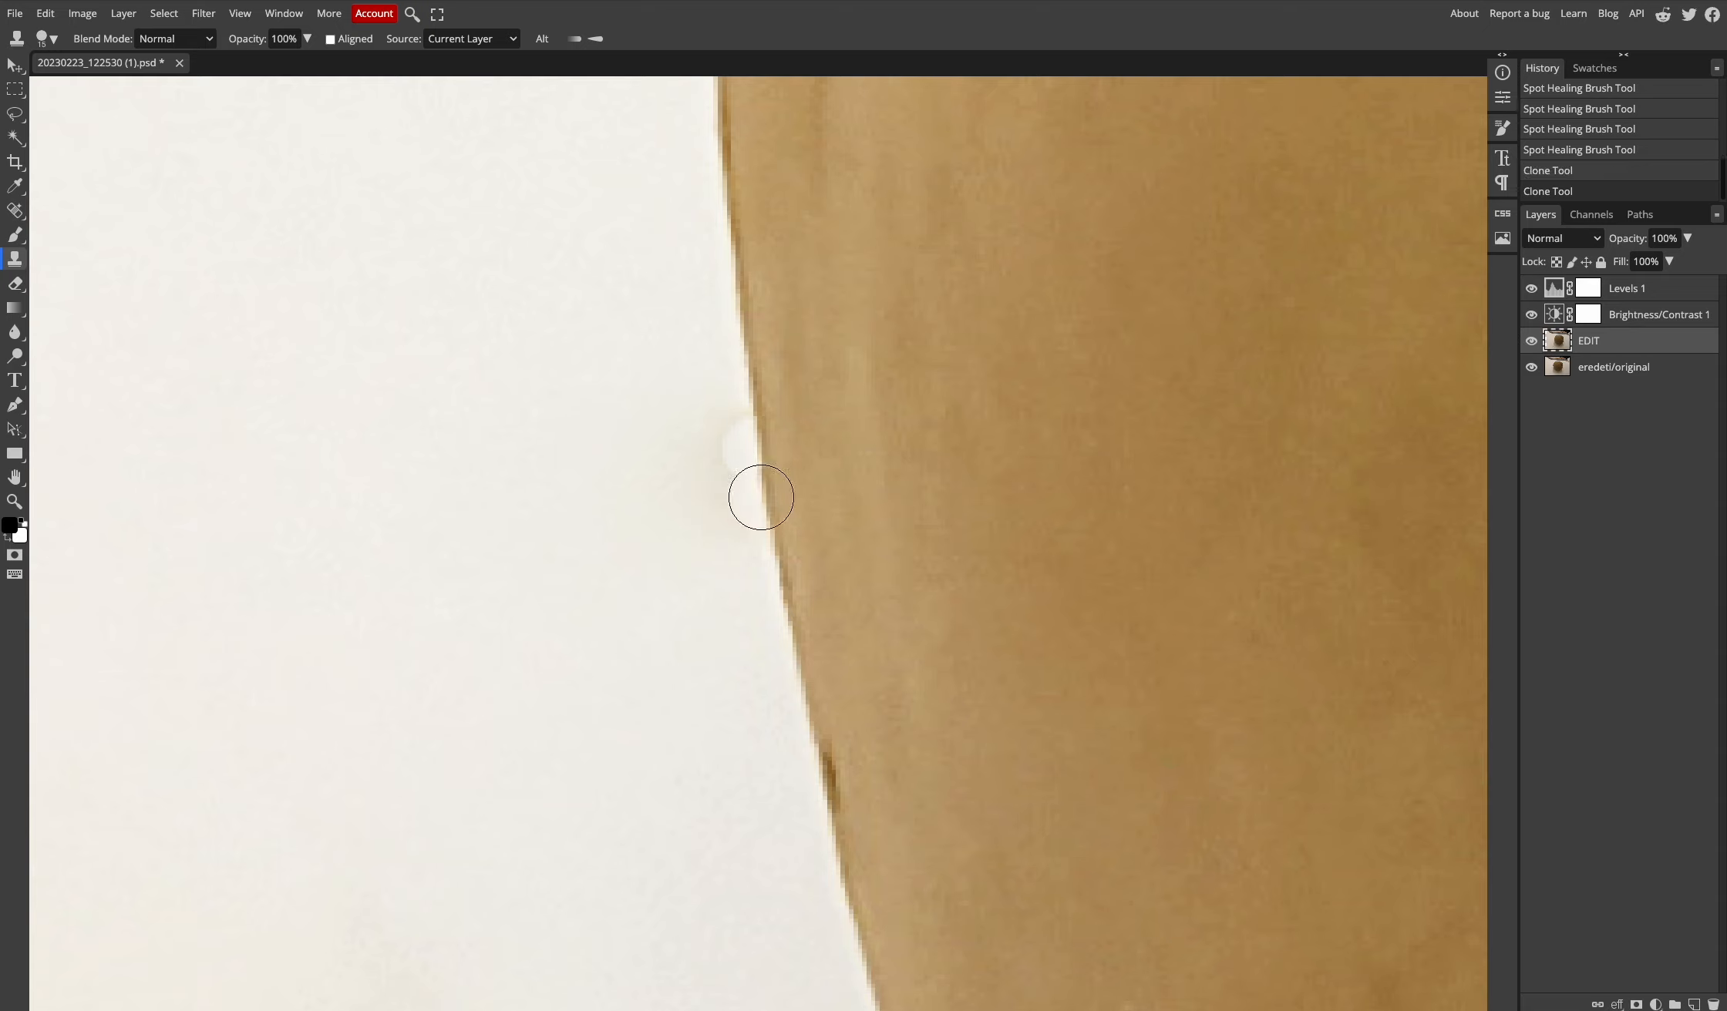
drag(761, 498, 770, 542)
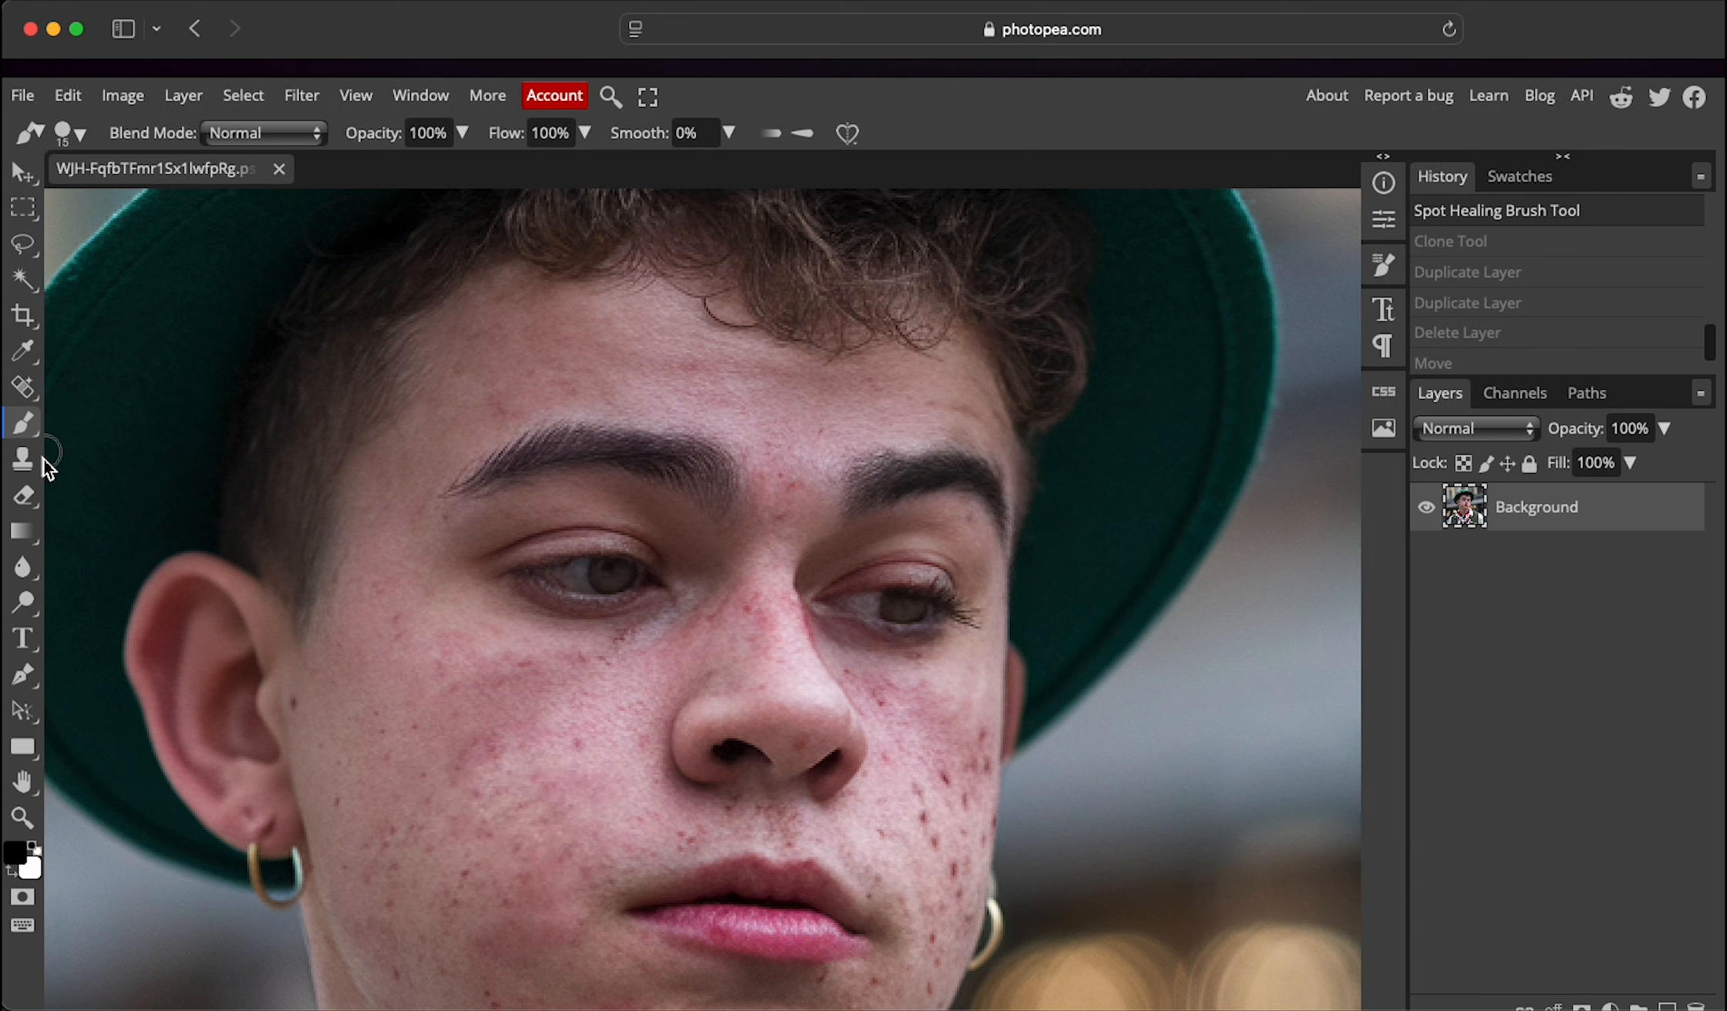
click(35, 470)
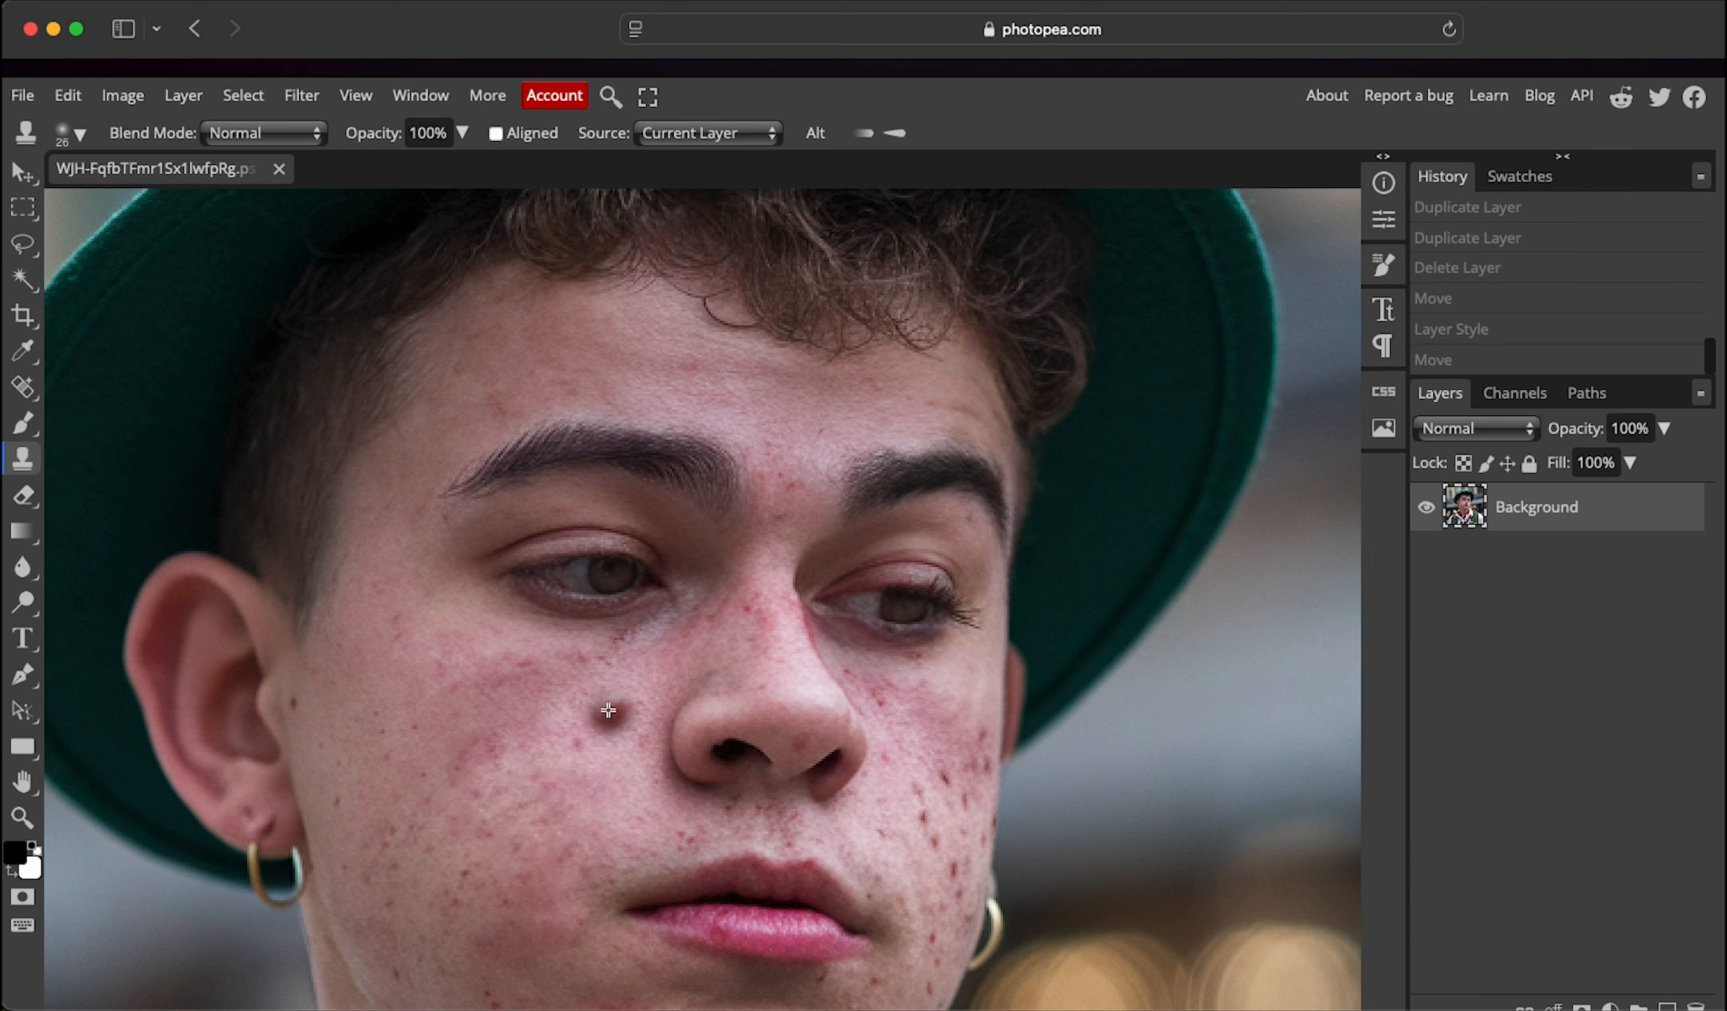
- With a 44 px, 8% hardness clone brush, stamp the lips over the forehead bump, then heal the edge speck
right_click(613, 731)
mouse_move(778, 759)
mouse_down()
mouse_move(811, 761)
mouse_move(764, 827)
mouse_up()
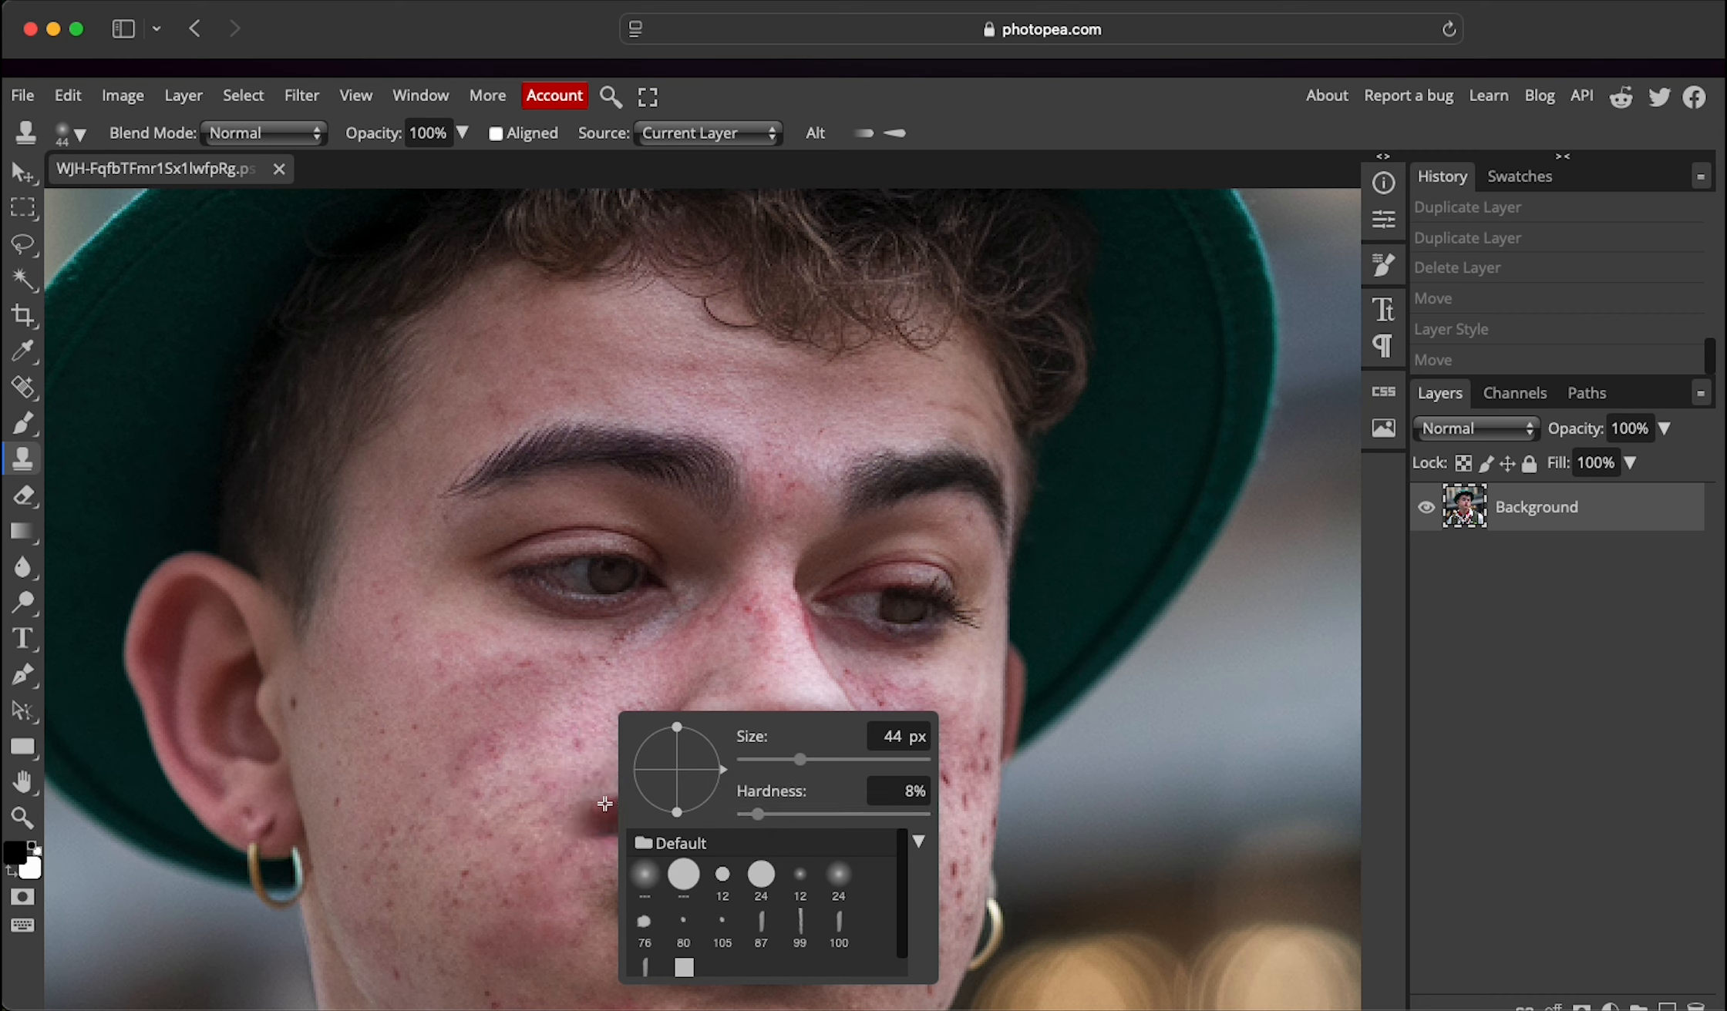
click(596, 885)
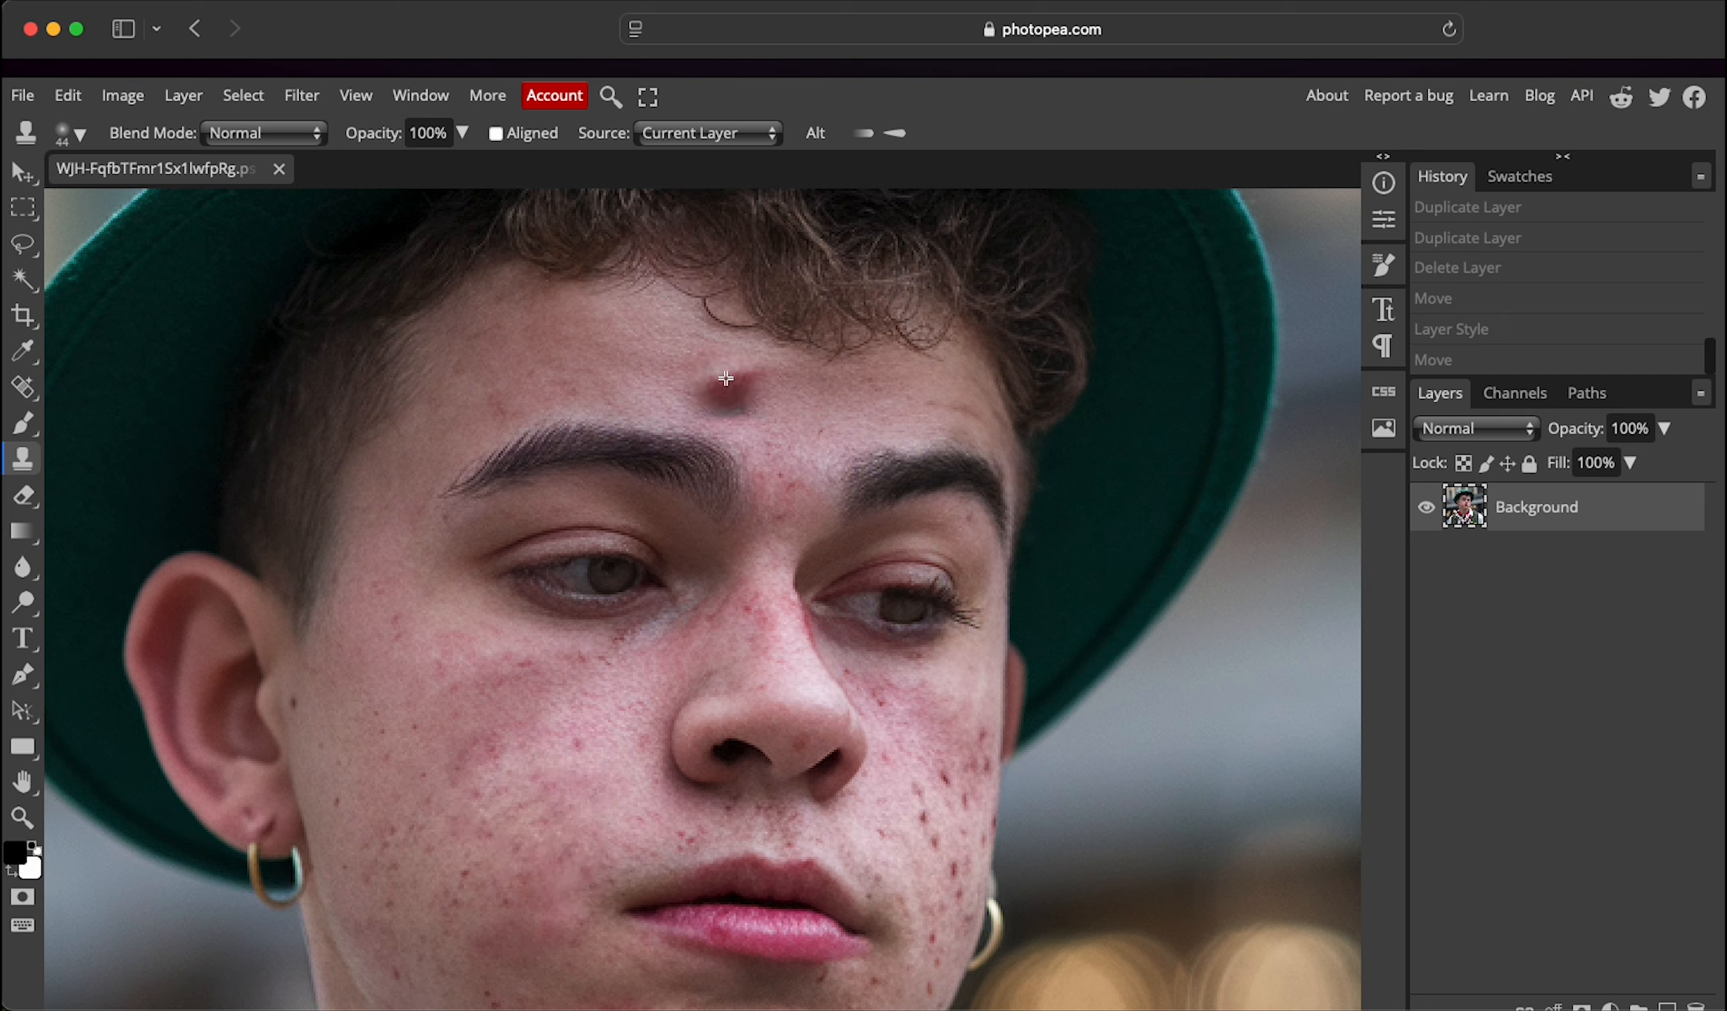
mouse_move(729, 377)
mouse_down()
mouse_move(833, 371)
mouse_move(885, 404)
mouse_move(872, 418)
mouse_move(674, 389)
mouse_move(754, 406)
mouse_move(756, 422)
mouse_move(854, 430)
mouse_up()
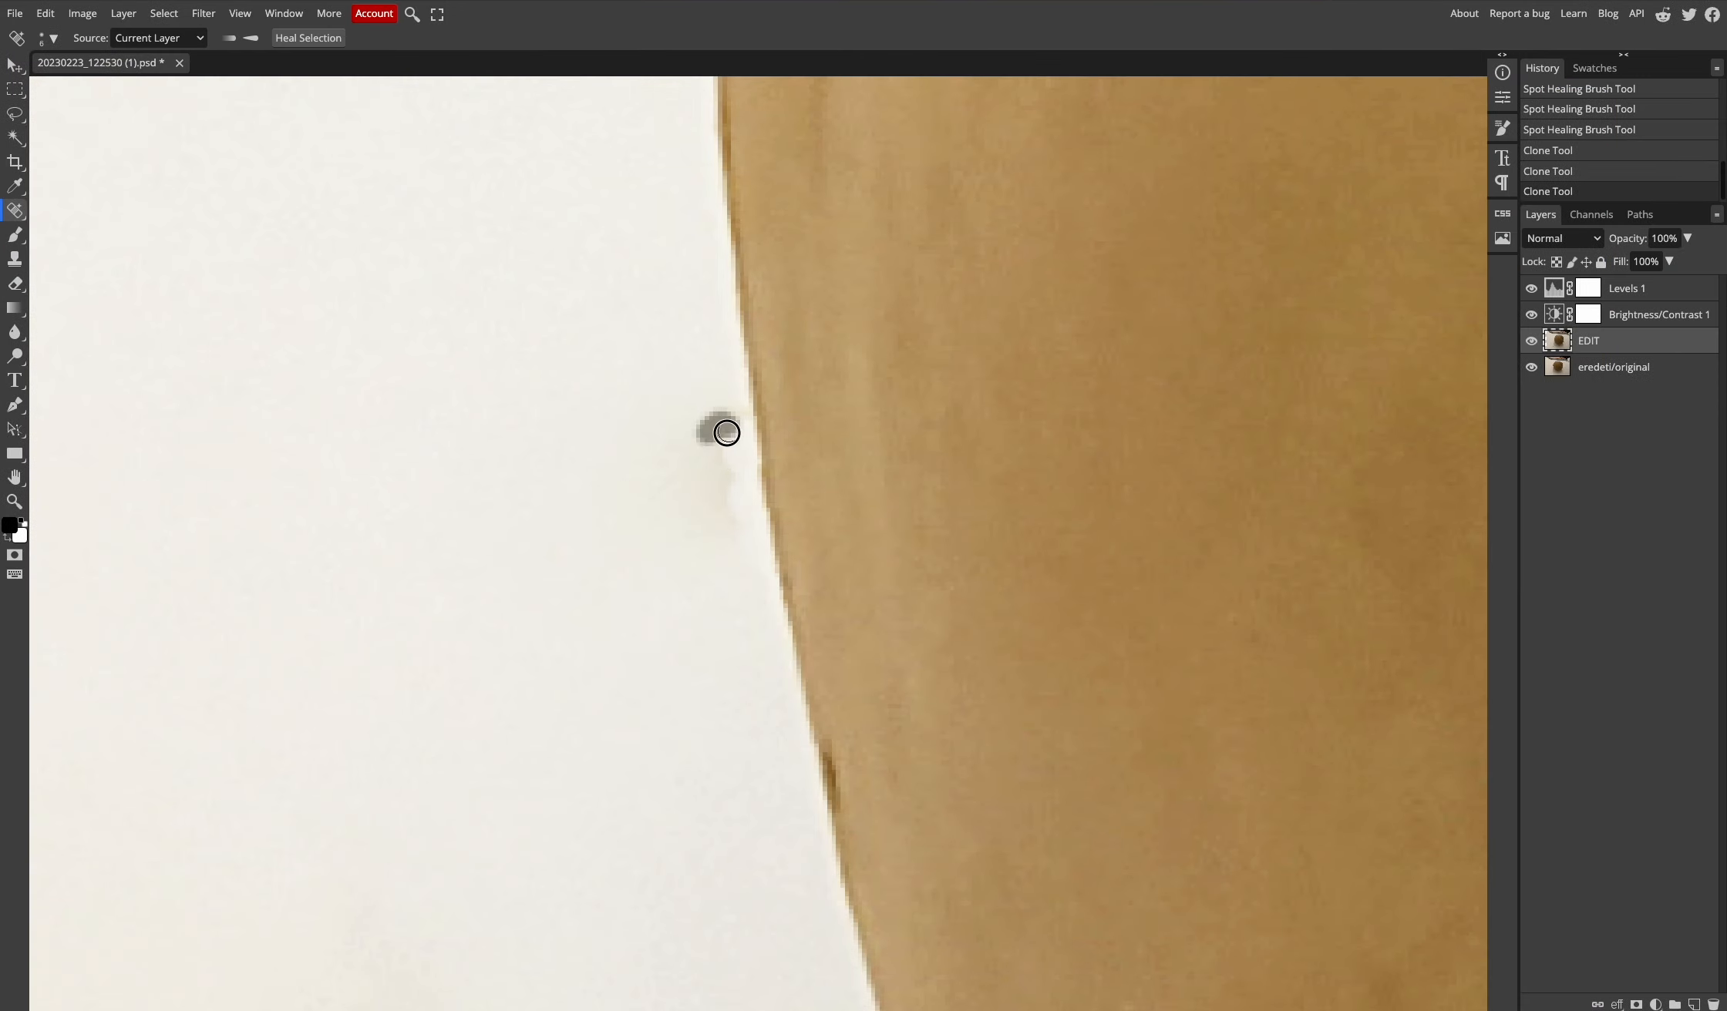
click(721, 427)
click(732, 424)
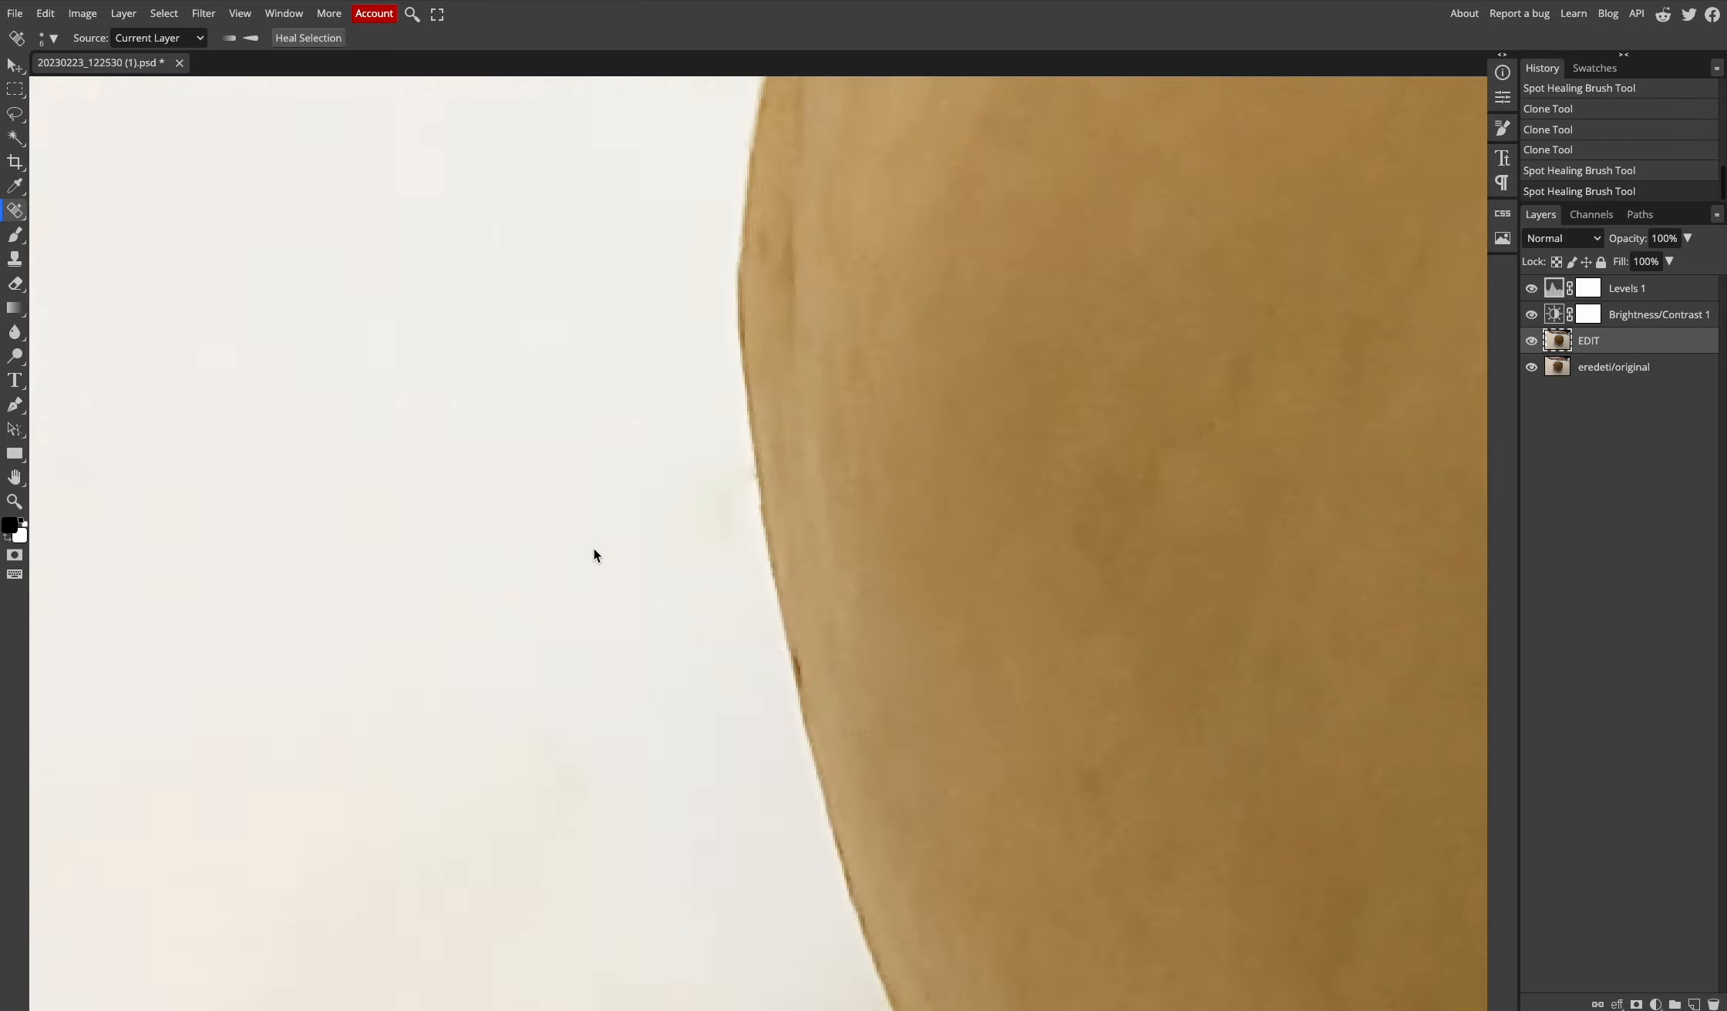
- Set the healing brush to 57 px and heal the scratch and small stains around the ball
key(ctrl+minus)
key(ctrl+minus)
scroll(921, 590, down, 8)
right_click(289, 404)
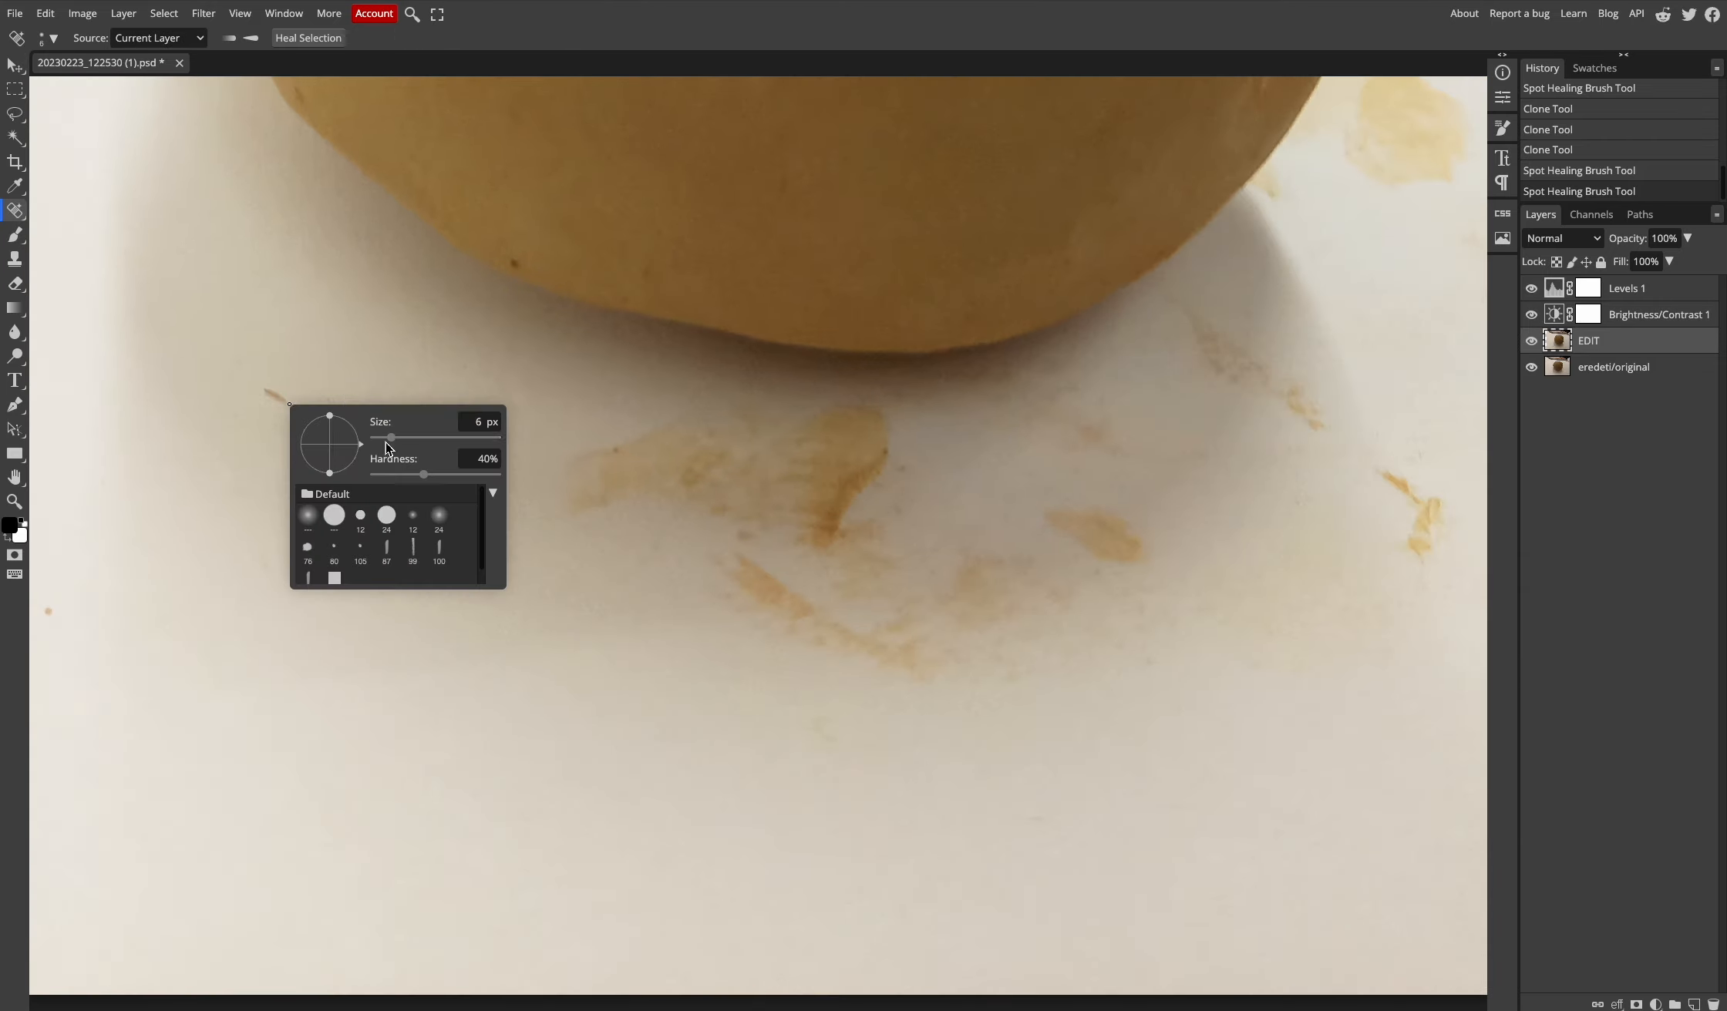
drag(391, 438, 417, 438)
drag(258, 387, 297, 408)
click(49, 611)
drag(771, 574, 929, 670)
mouse_move(964, 659)
mouse_down()
mouse_move(1012, 609)
mouse_move(845, 544)
mouse_up()
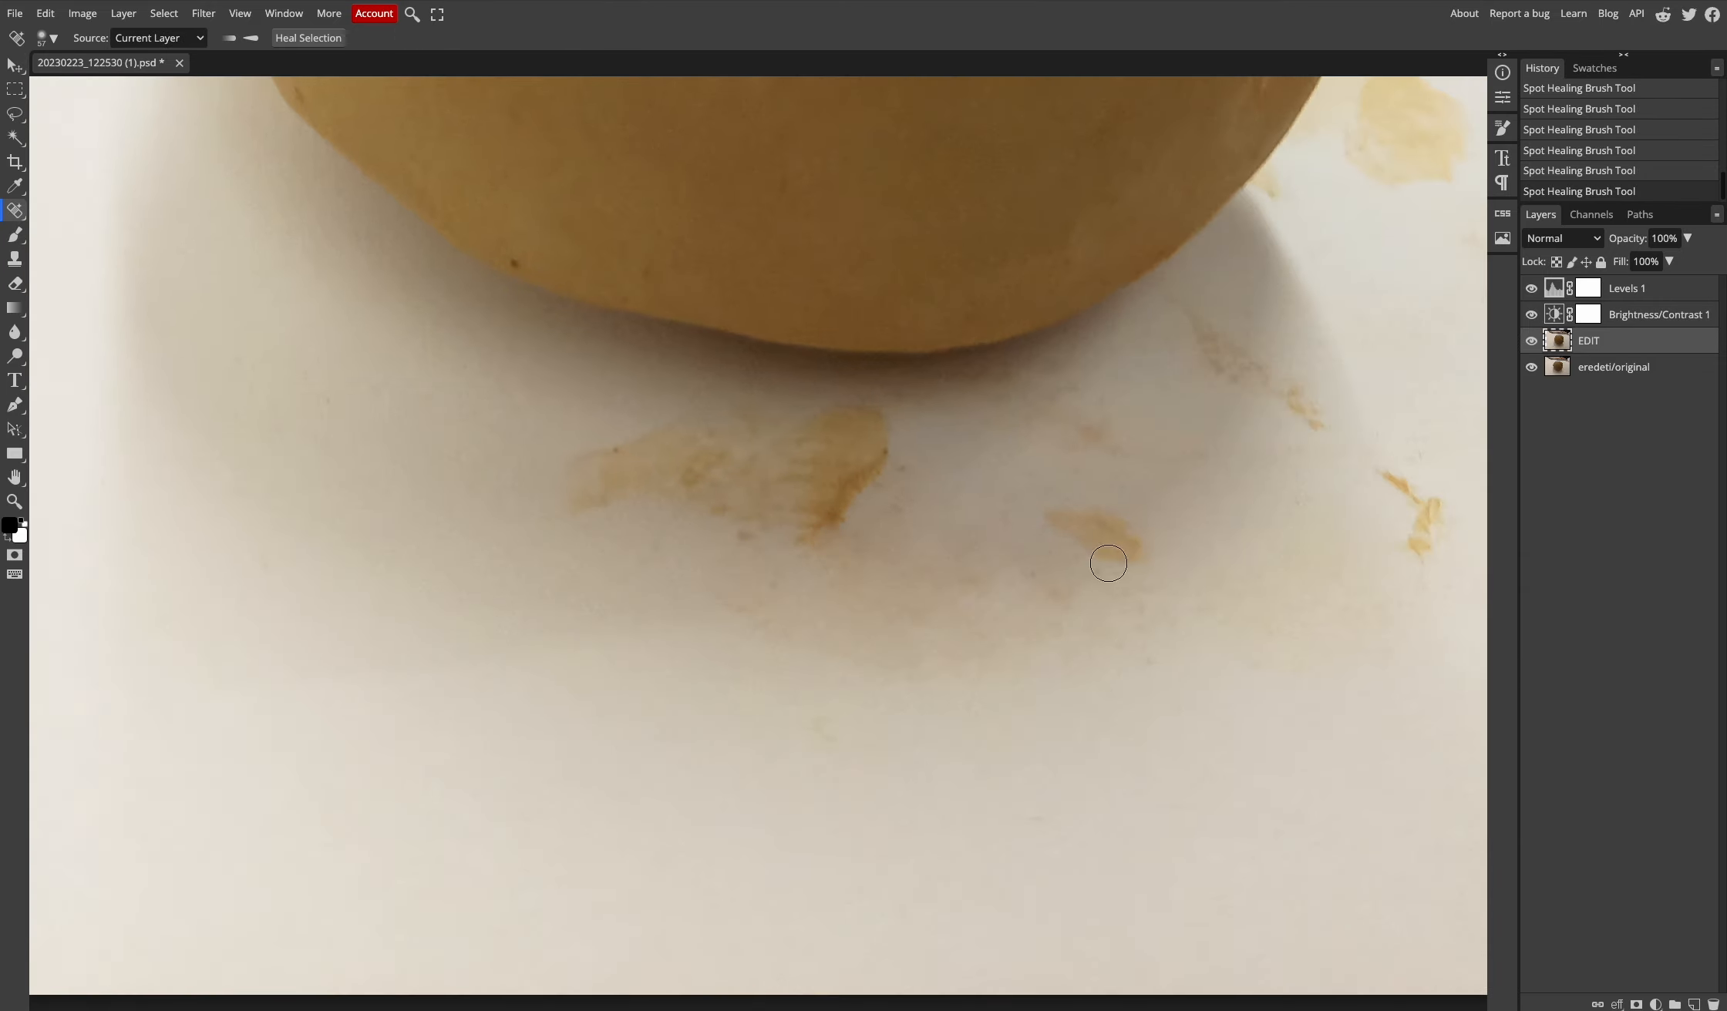
drag(1072, 526, 1124, 551)
mouse_move(1420, 557)
mouse_down()
mouse_move(1377, 463)
mouse_move(1243, 379)
mouse_up()
drag(1233, 386, 1195, 318)
click(1098, 445)
drag(1032, 566, 978, 600)
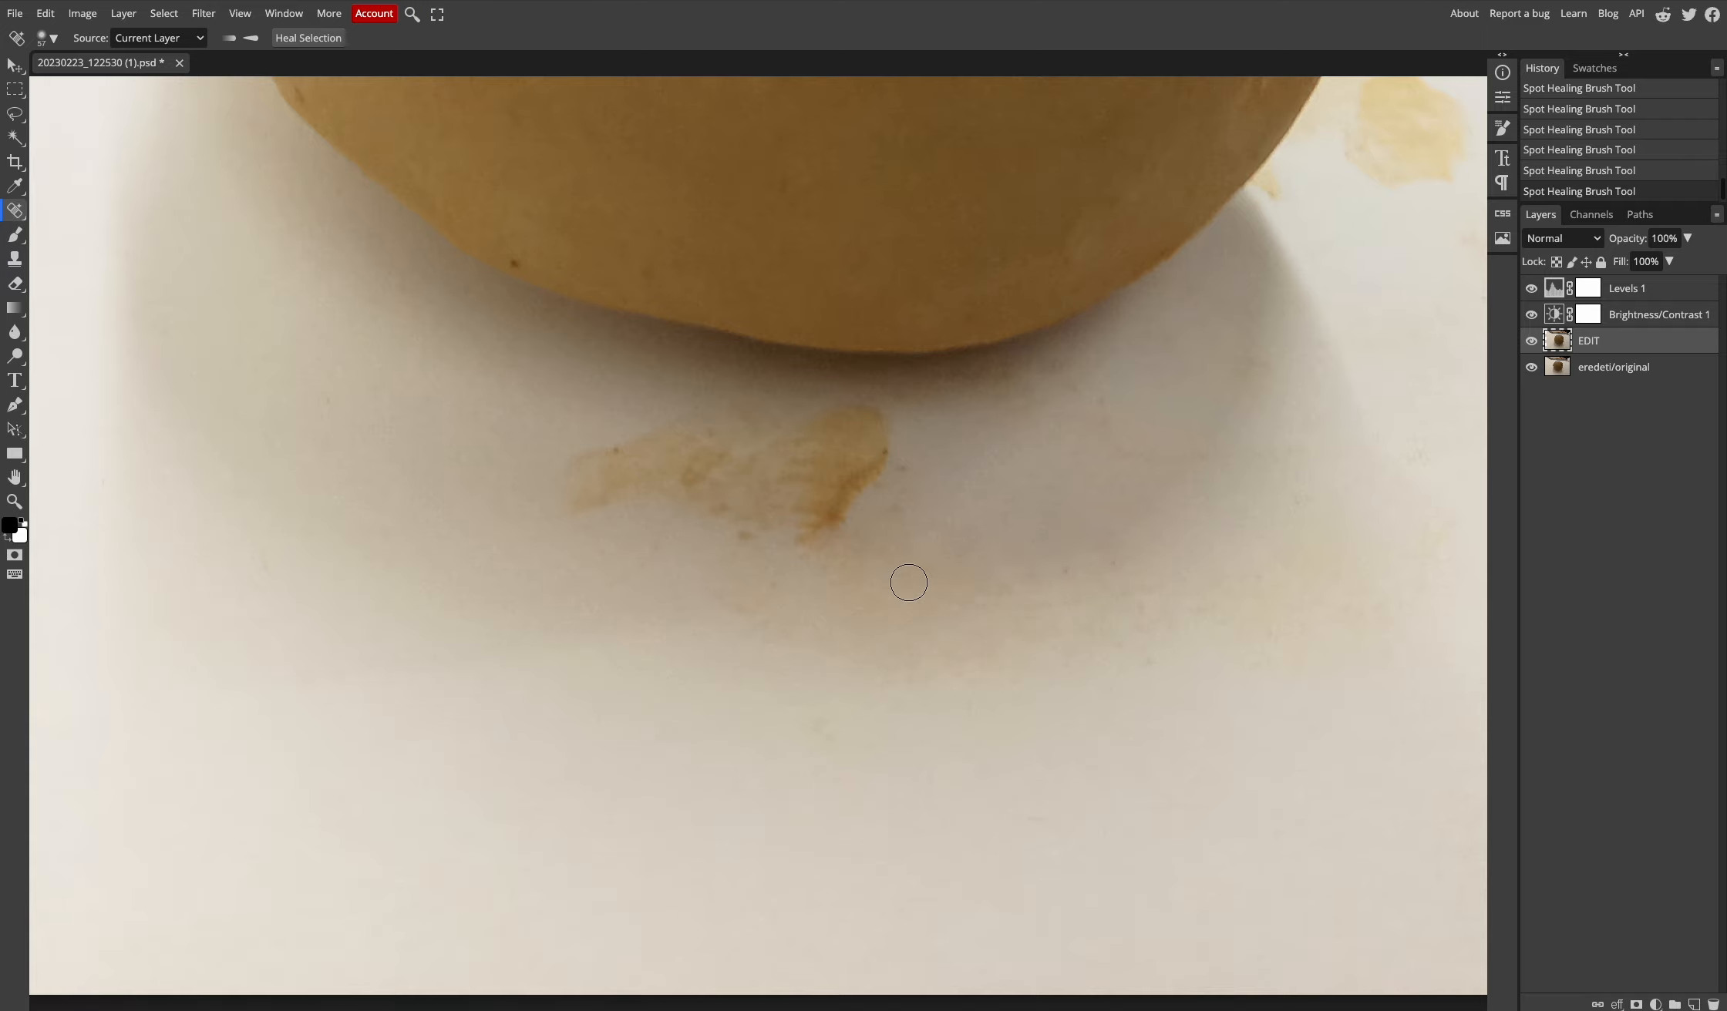
- Heal the large stain and the remaining stains below and right of the ball
mouse_move(806, 535)
mouse_down()
mouse_move(899, 479)
mouse_move(832, 551)
mouse_up()
mouse_move(572, 463)
mouse_down()
mouse_move(638, 502)
mouse_move(682, 429)
mouse_move(691, 480)
mouse_move(881, 535)
mouse_up()
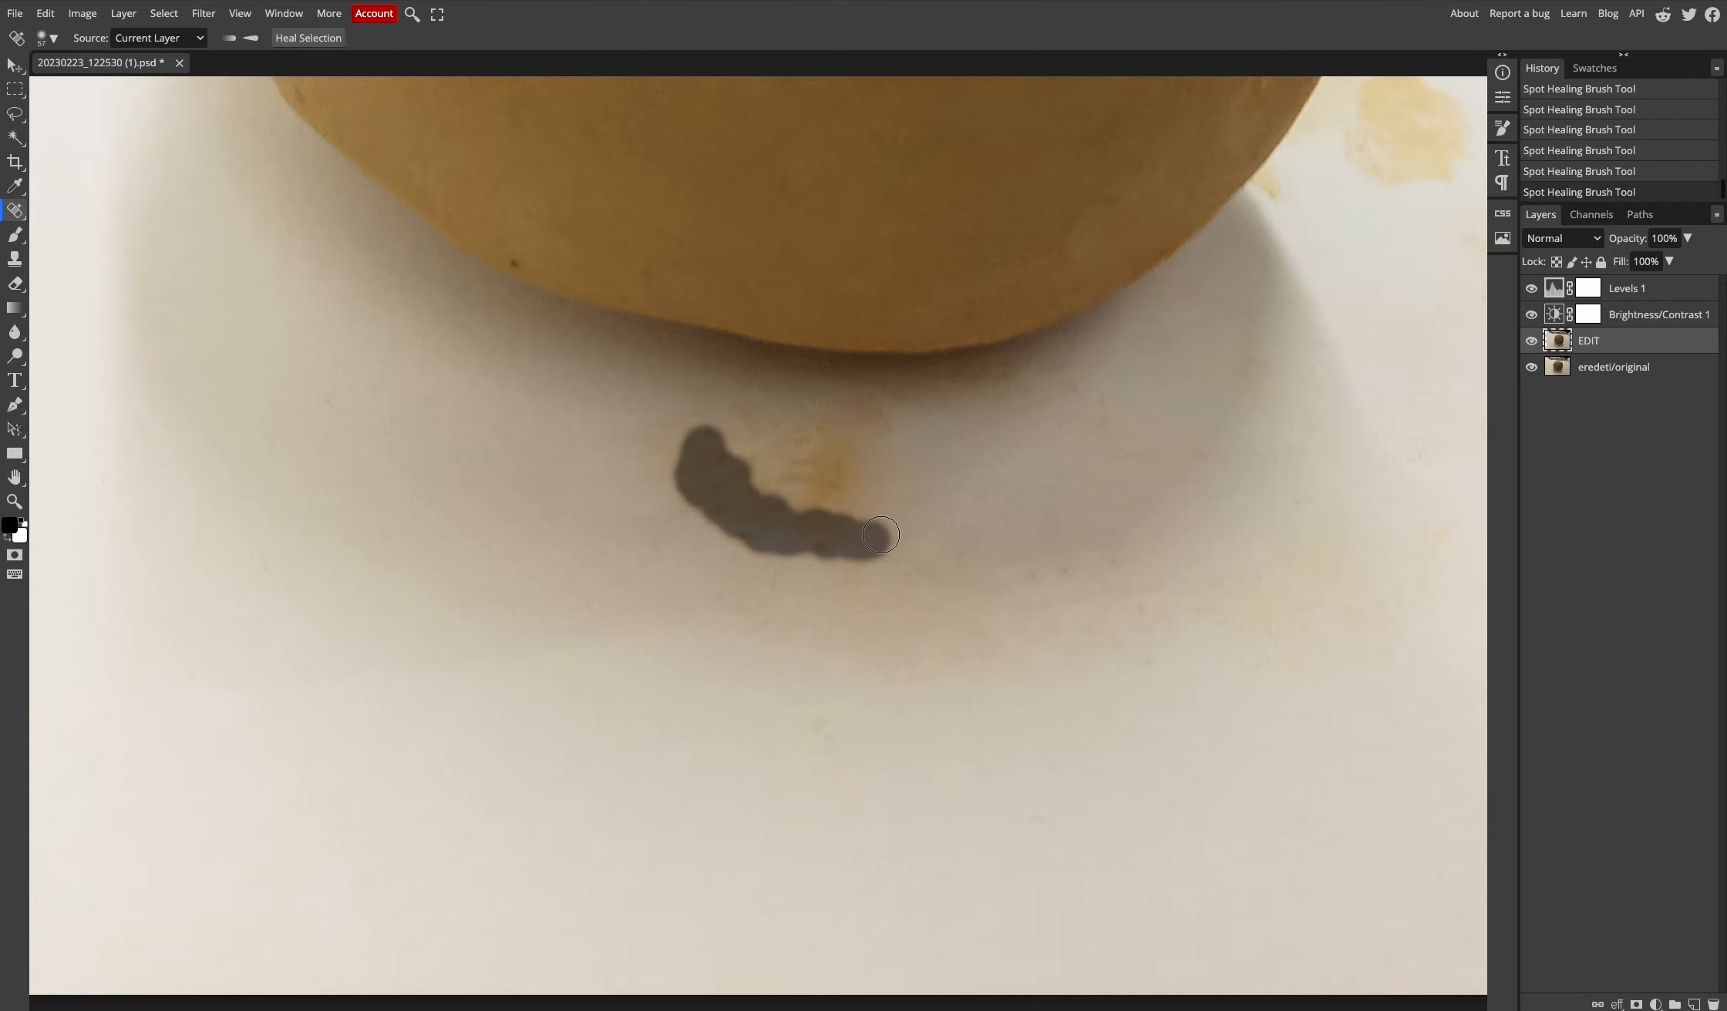
drag(750, 466, 916, 479)
drag(1184, 420, 701, 642)
drag(993, 350, 970, 383)
drag(938, 200, 1077, 355)
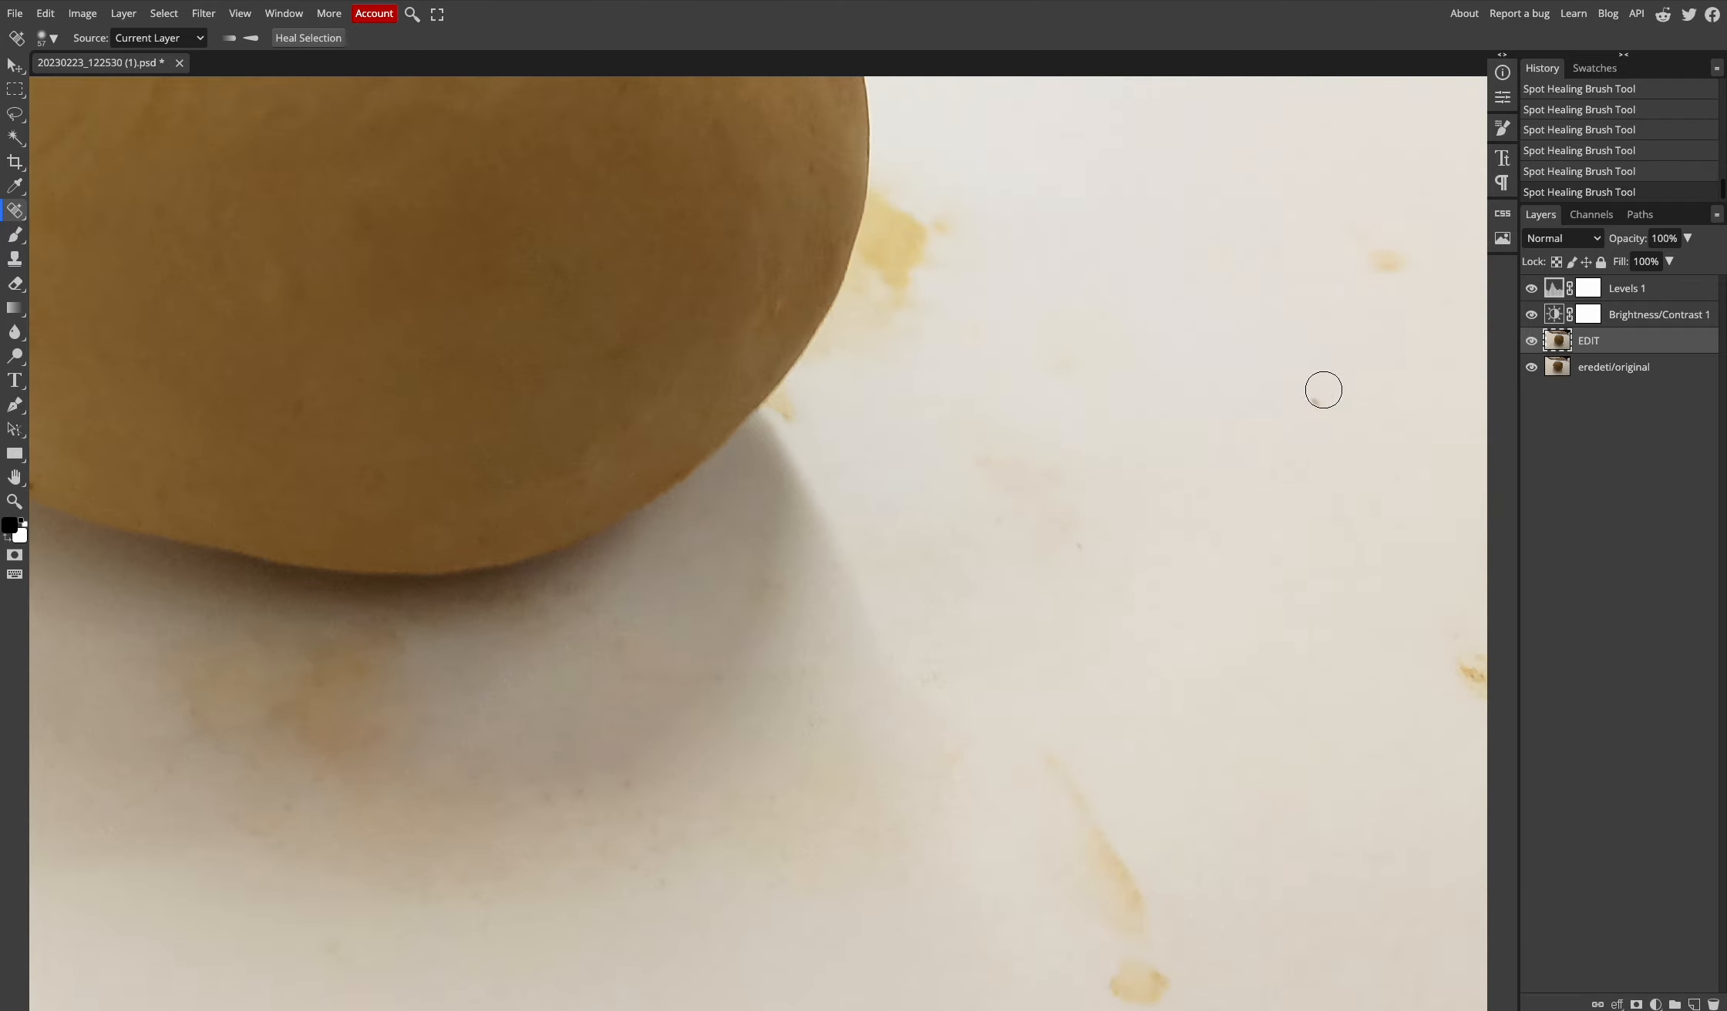
drag(1391, 255, 1371, 275)
drag(1105, 828, 1043, 599)
drag(992, 532, 1037, 620)
mouse_move(1039, 636)
mouse_down()
mouse_move(1091, 737)
mouse_move(1134, 760)
mouse_up()
drag(1361, 453, 1411, 382)
drag(912, 145, 1084, 410)
drag(1069, 262, 984, 297)
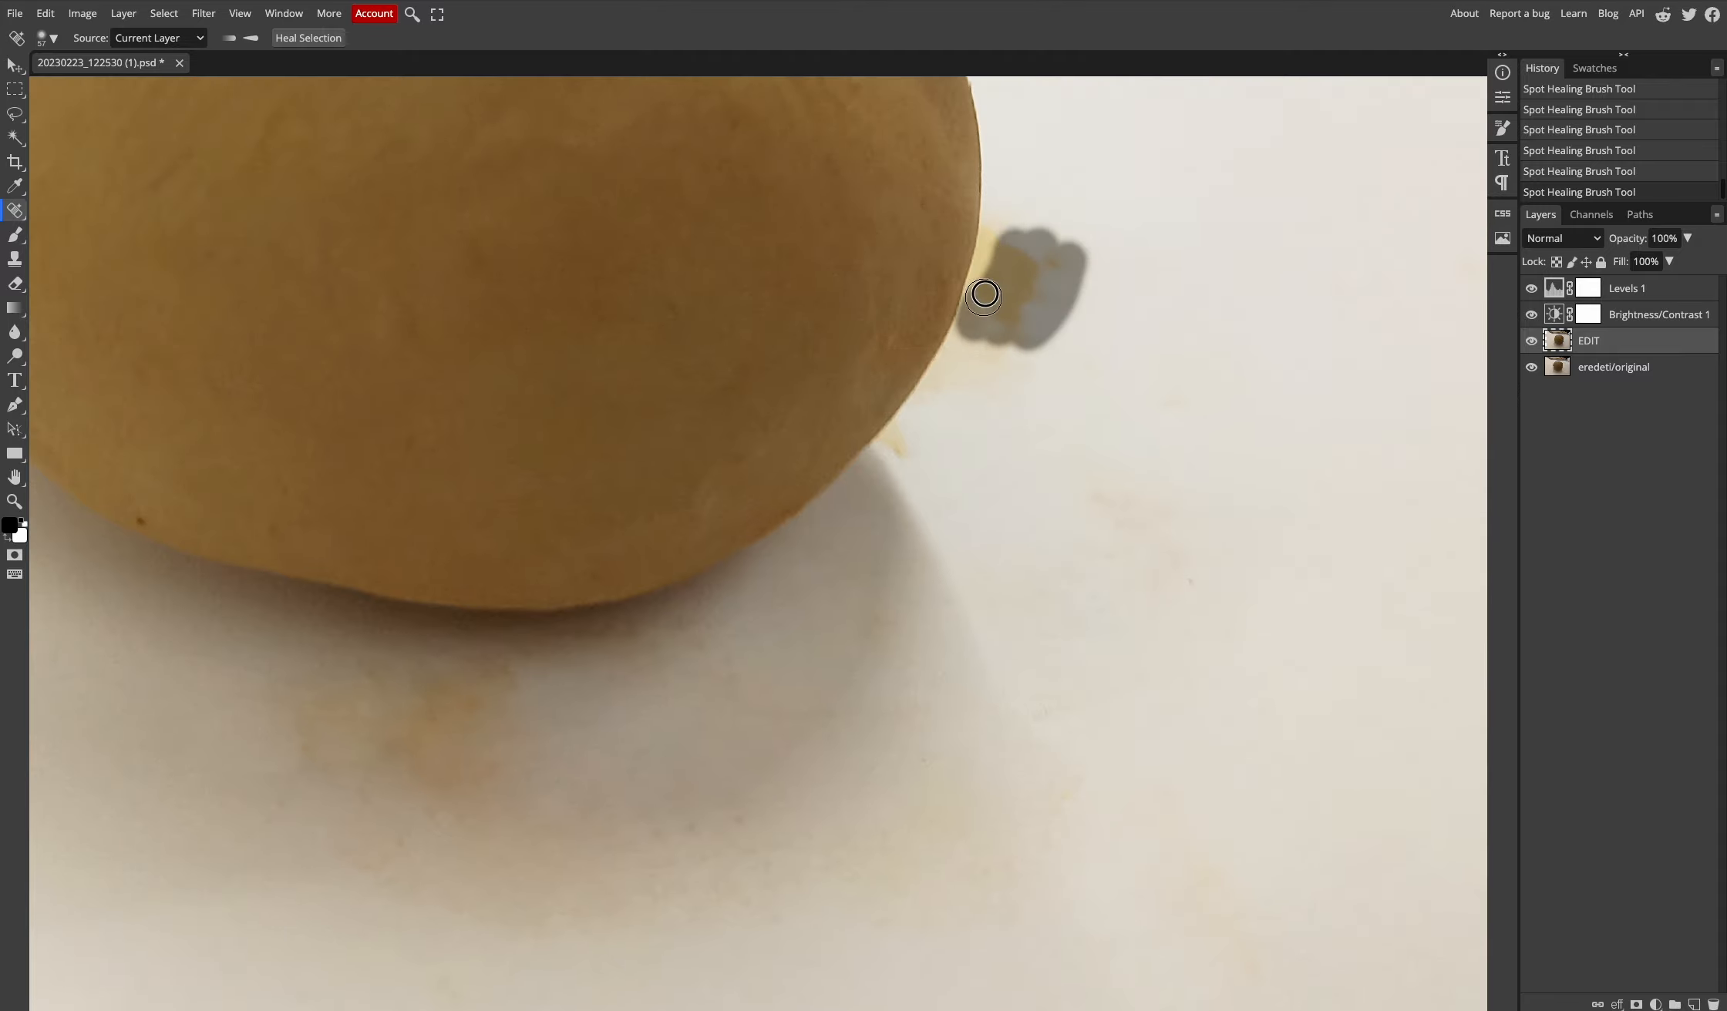
- With the Clone Stamp, sample clean background and cover the line and yellow stains beside the ball
scroll(1056, 439, up, 3)
key(s)
right_click(1185, 291)
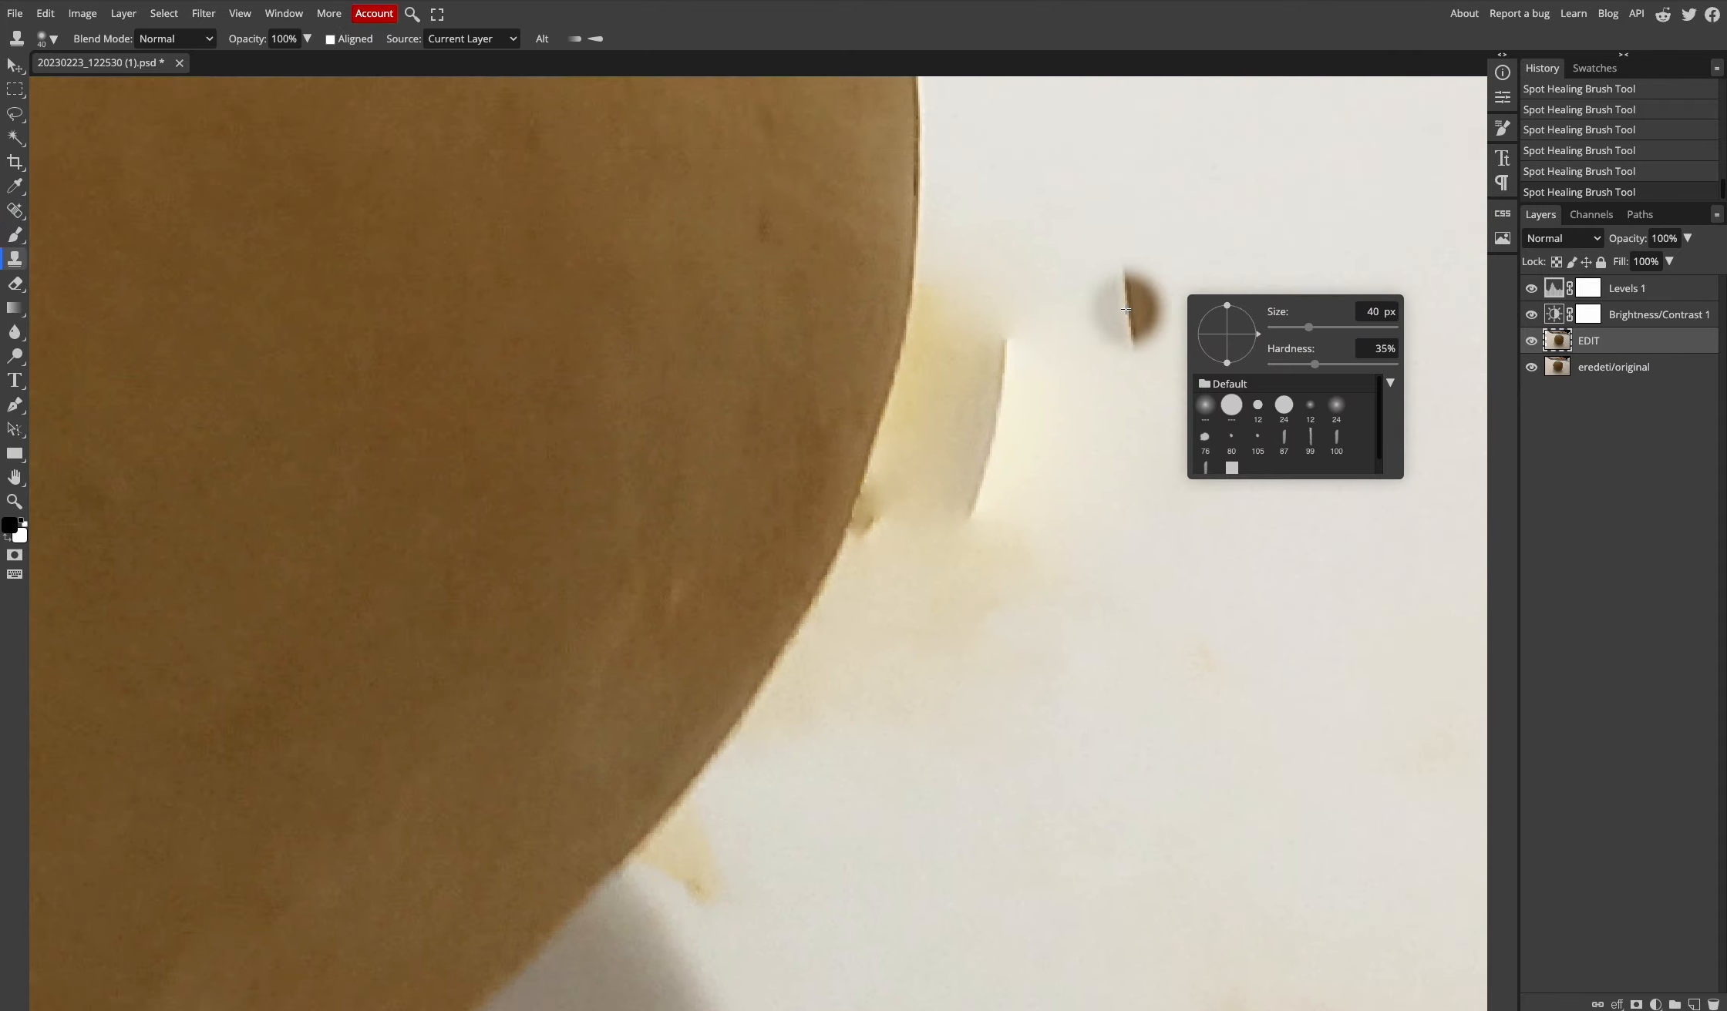
click(1114, 298)
key(ctrl+z)
alt+click(1124, 302)
mouse_move(1012, 340)
mouse_down()
mouse_move(965, 498)
mouse_move(996, 399)
mouse_move(983, 390)
mouse_up()
click(1029, 378)
mouse_move(962, 332)
mouse_down()
mouse_move(933, 404)
mouse_move(936, 309)
mouse_up()
alt+click(1149, 636)
drag(948, 648, 894, 525)
- Clone clean backdrop over the remaining yellow stains, shrinking the brush to 26 px for the lower one
right_click(933, 721)
drag(1062, 753, 1082, 753)
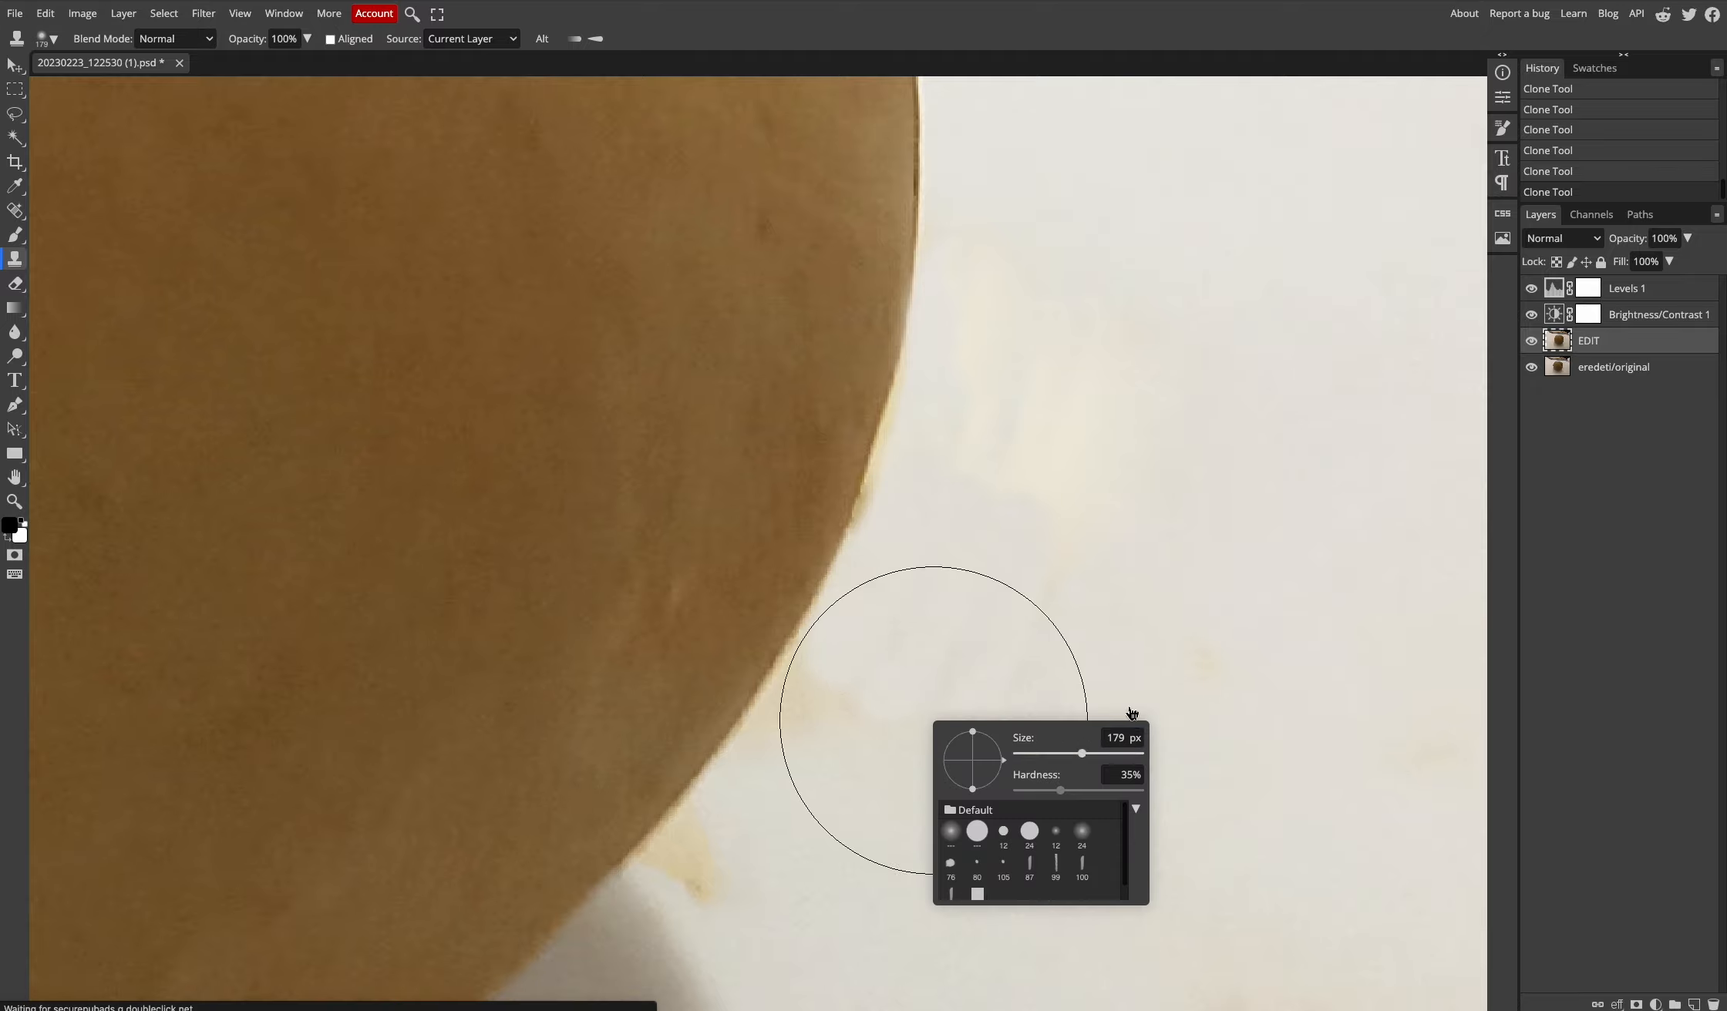
alt+click(1265, 671)
click(898, 787)
alt+click(1265, 403)
drag(1056, 370, 1025, 462)
right_click(1136, 654)
drag(1284, 686, 1263, 686)
alt+click(1114, 800)
click(708, 876)
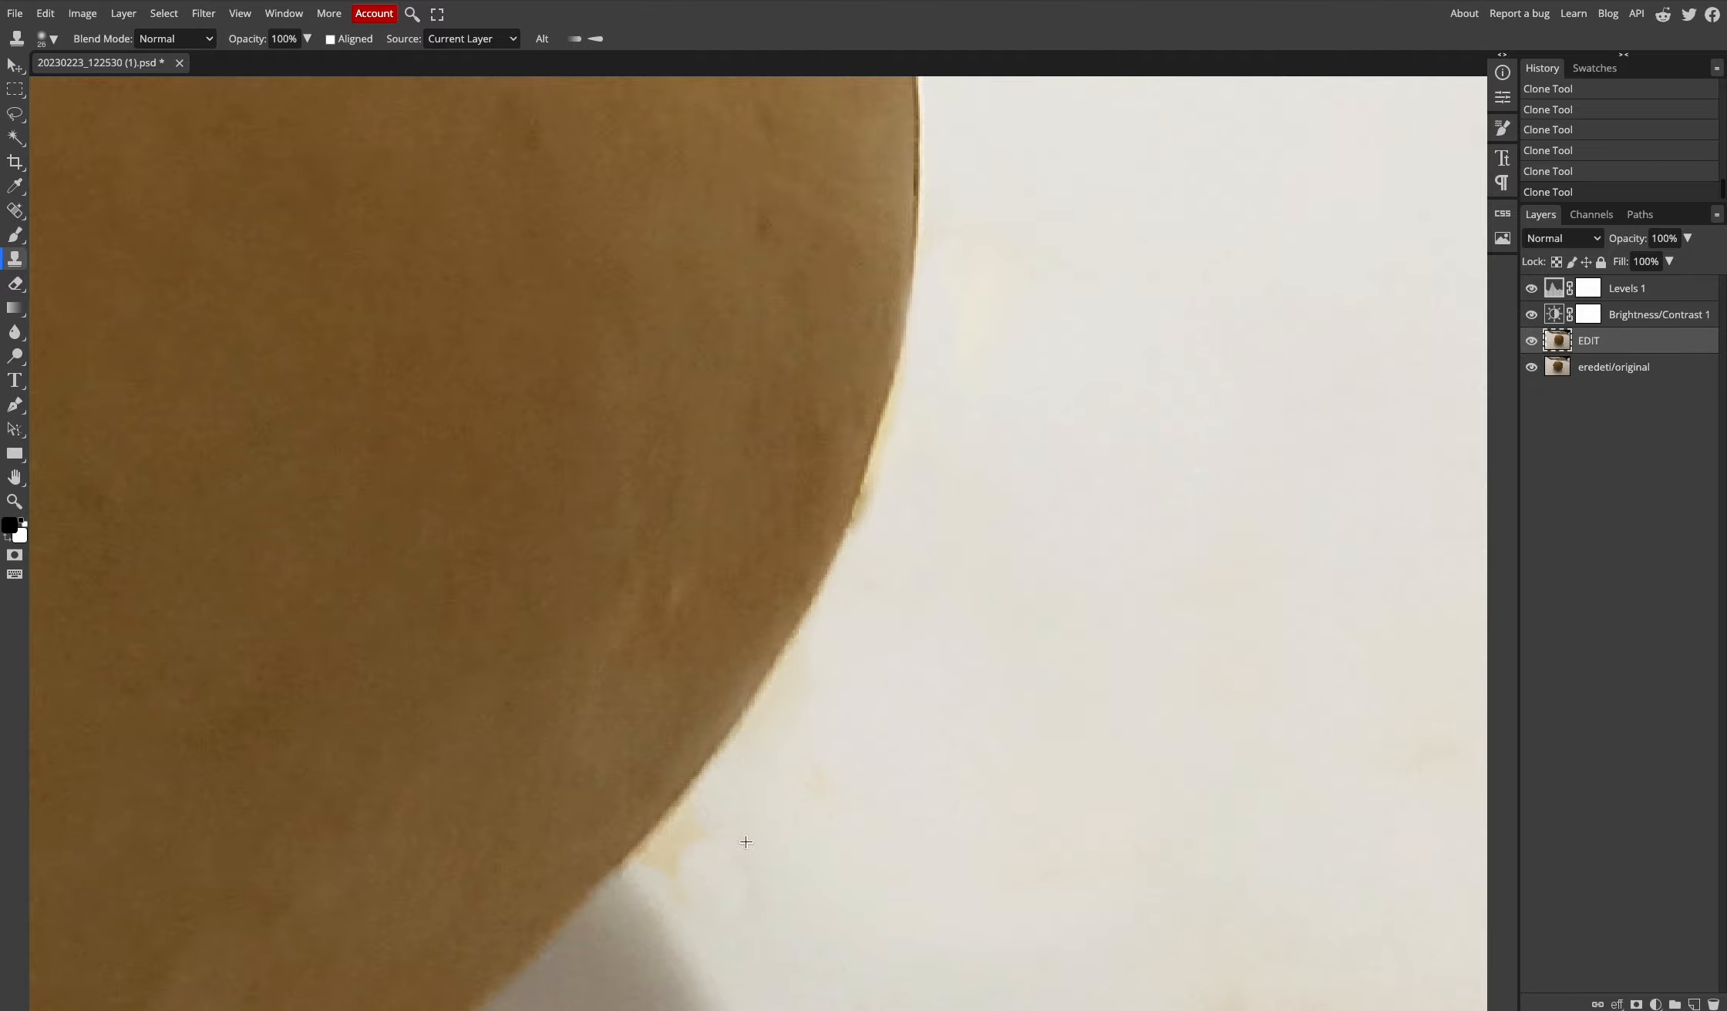
scroll(817, 833, down, 6)
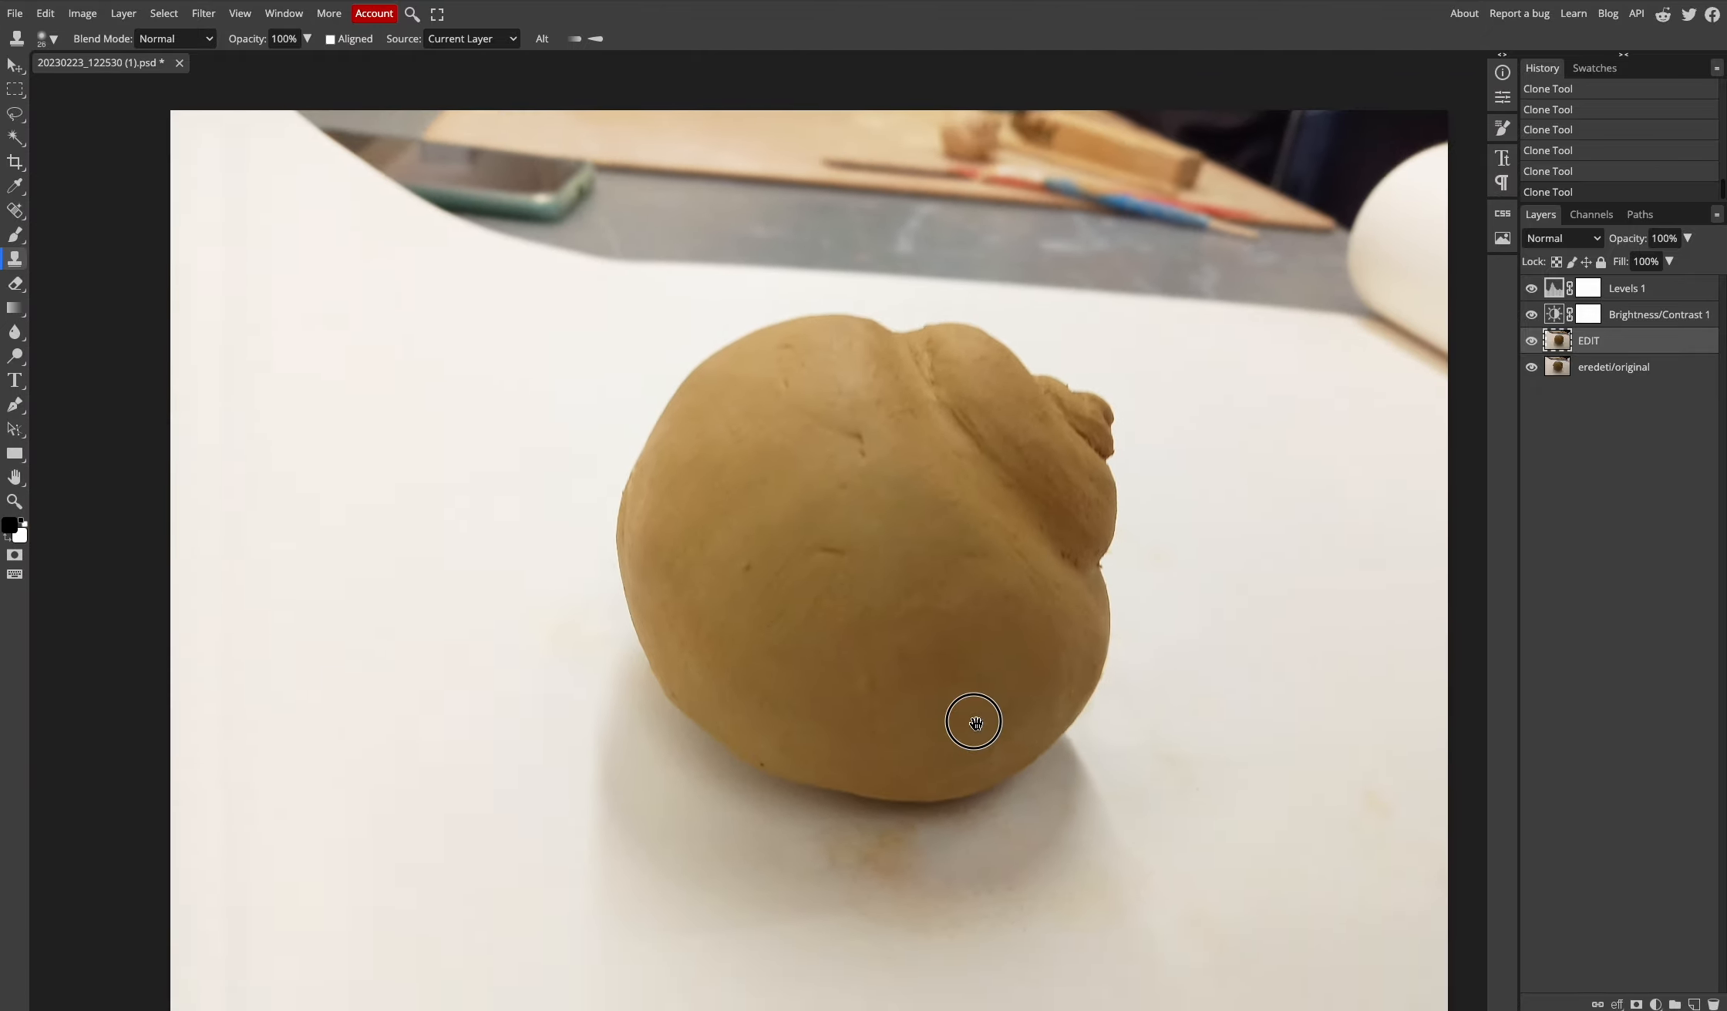
- Shift the EDIT layer left, toggle its visibility to compare, and heal a lower-right stain
drag(975, 723, 924, 710)
click(15, 65)
drag(258, 915, 203, 915)
click(1531, 341)
click(1531, 341)
click(14, 210)
drag(1272, 798, 1303, 840)
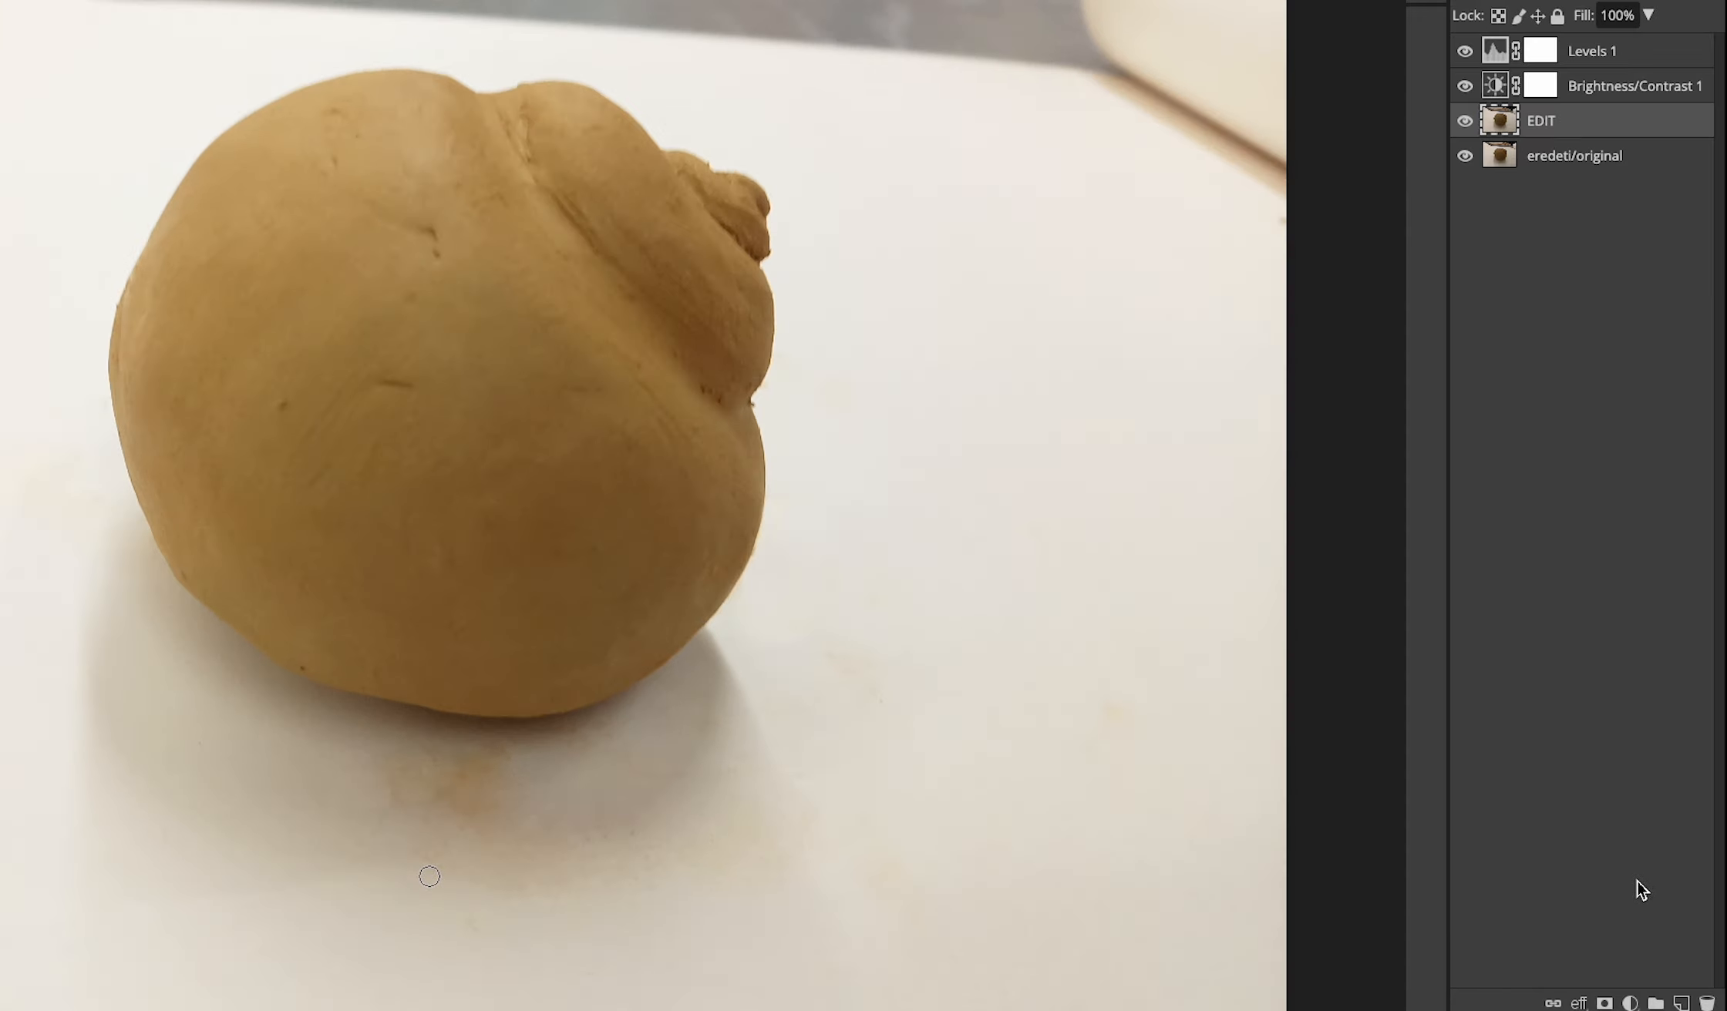
- Add an empty Layer 1 above EDIT, select it, and try an undone test brush stroke
click(1681, 1002)
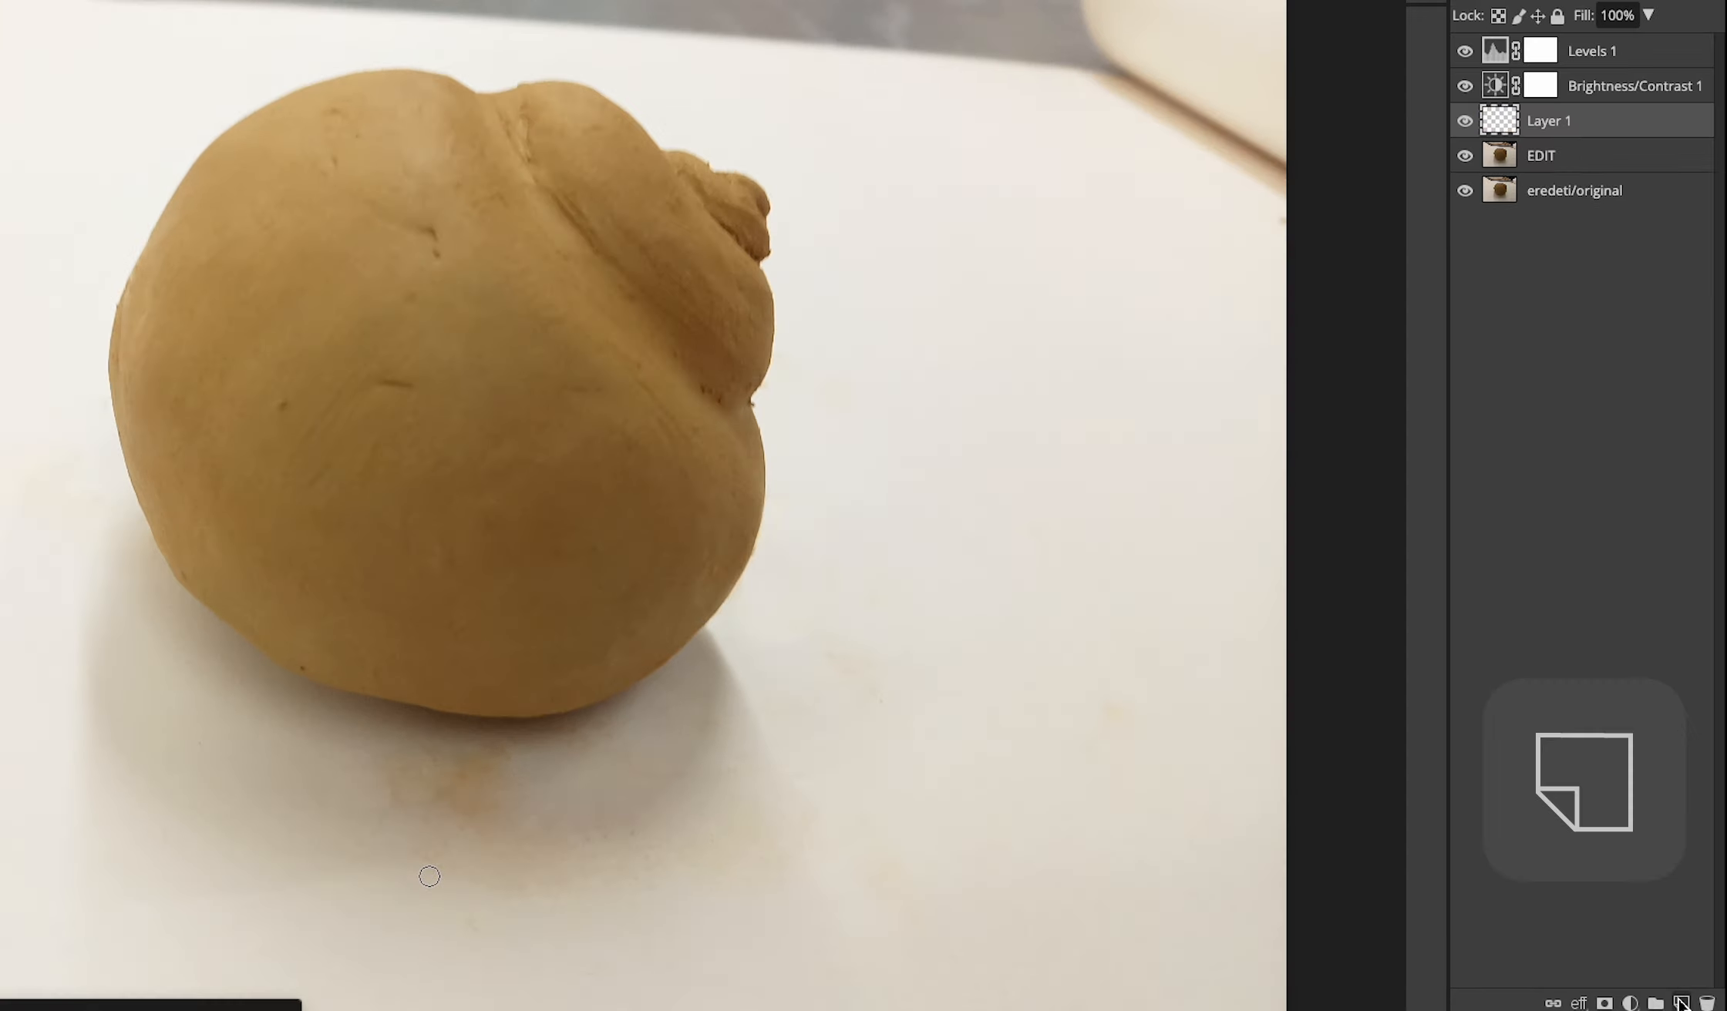
click(1616, 125)
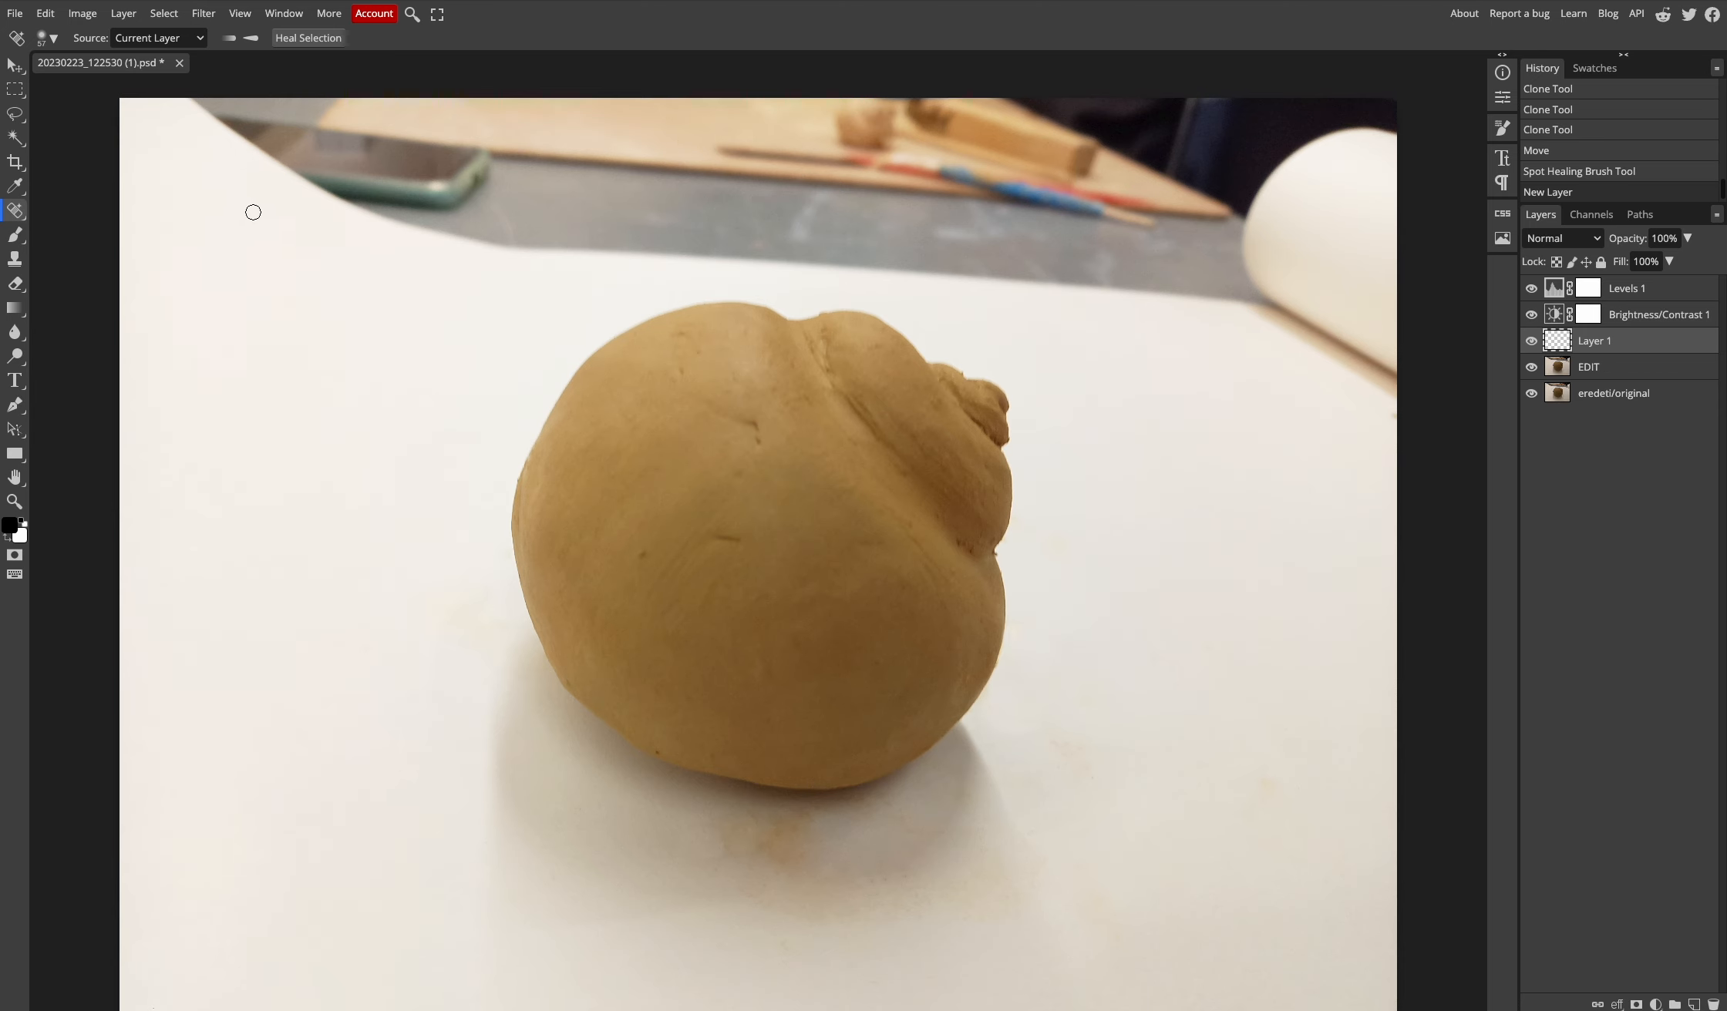
click(16, 236)
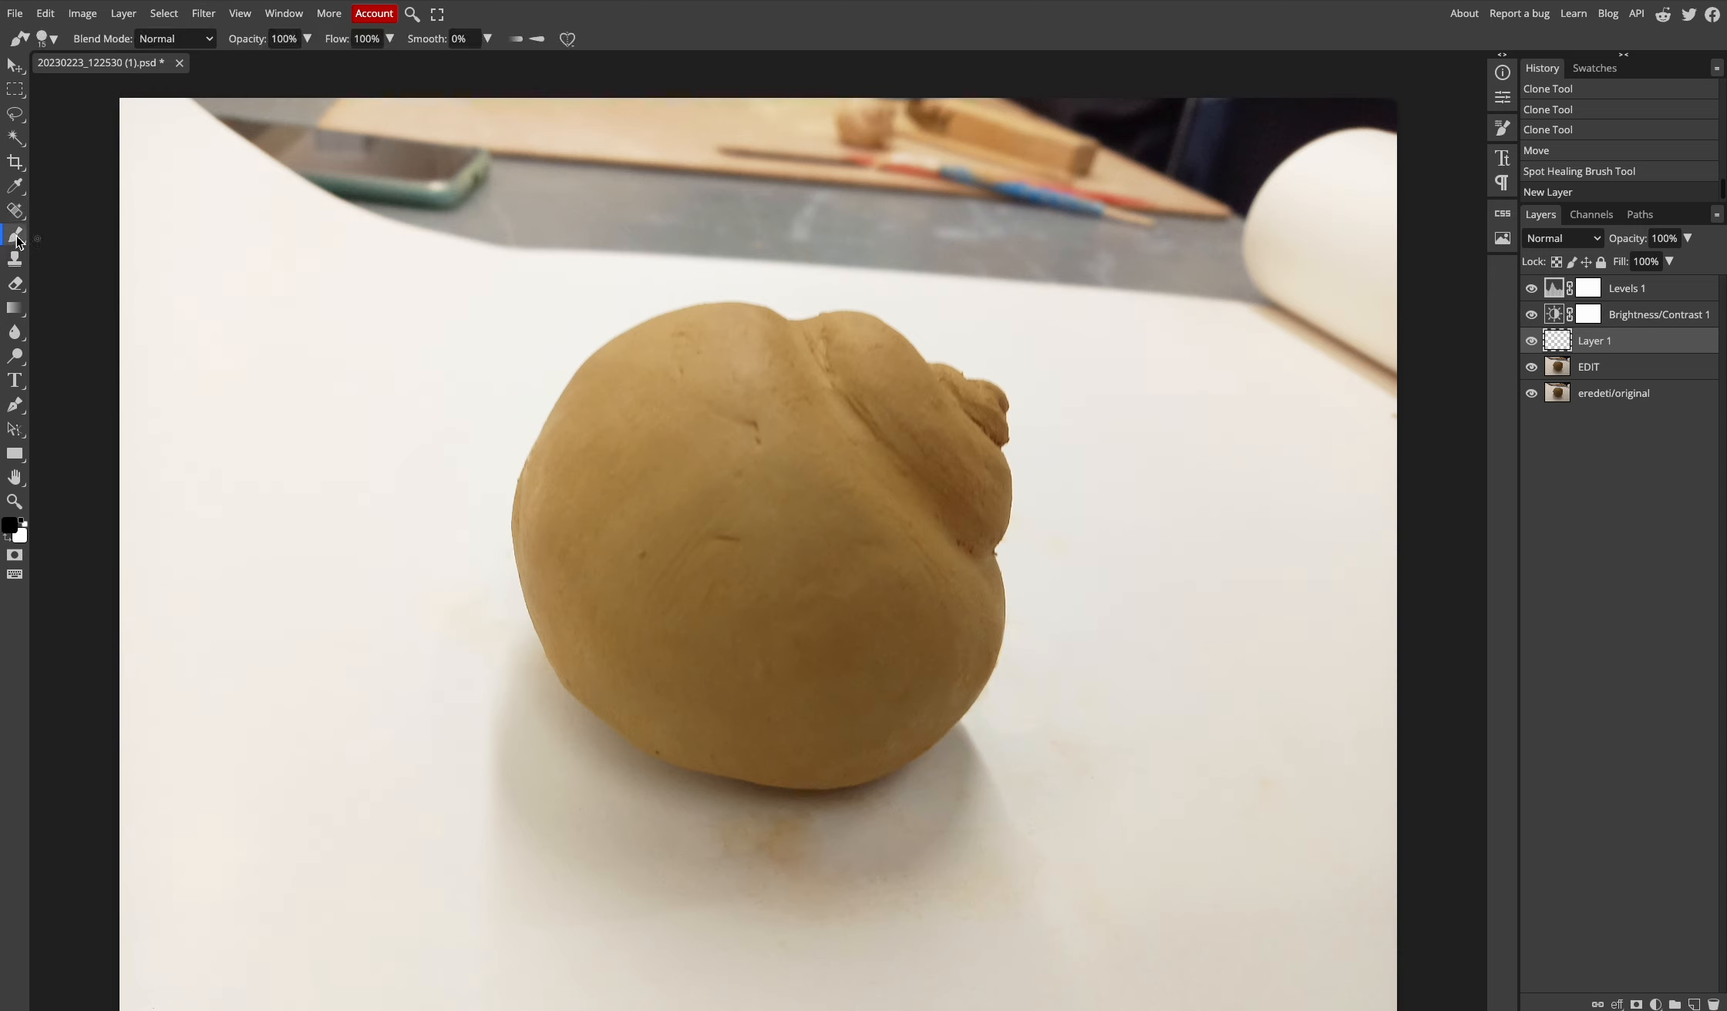
drag(323, 202, 603, 196)
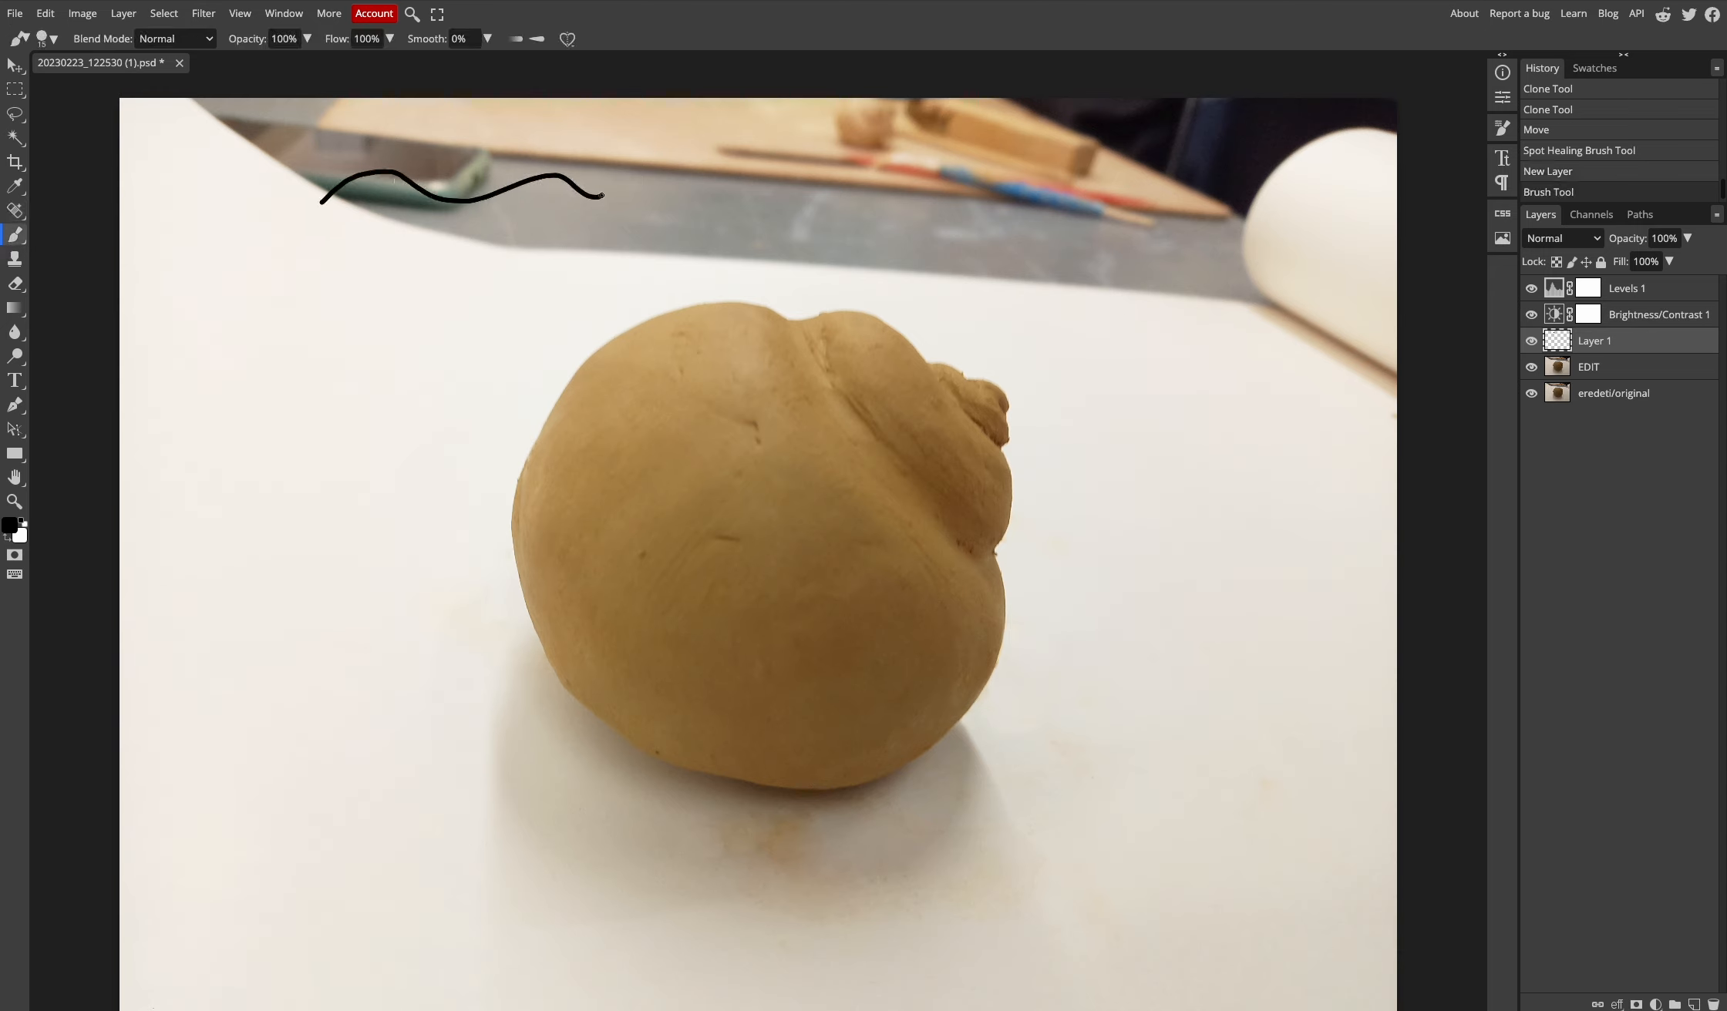
key(ctrl+z)
- Tune the paint brush to 233 px with 16% hardness, undoing each test stroke
right_click(497, 186)
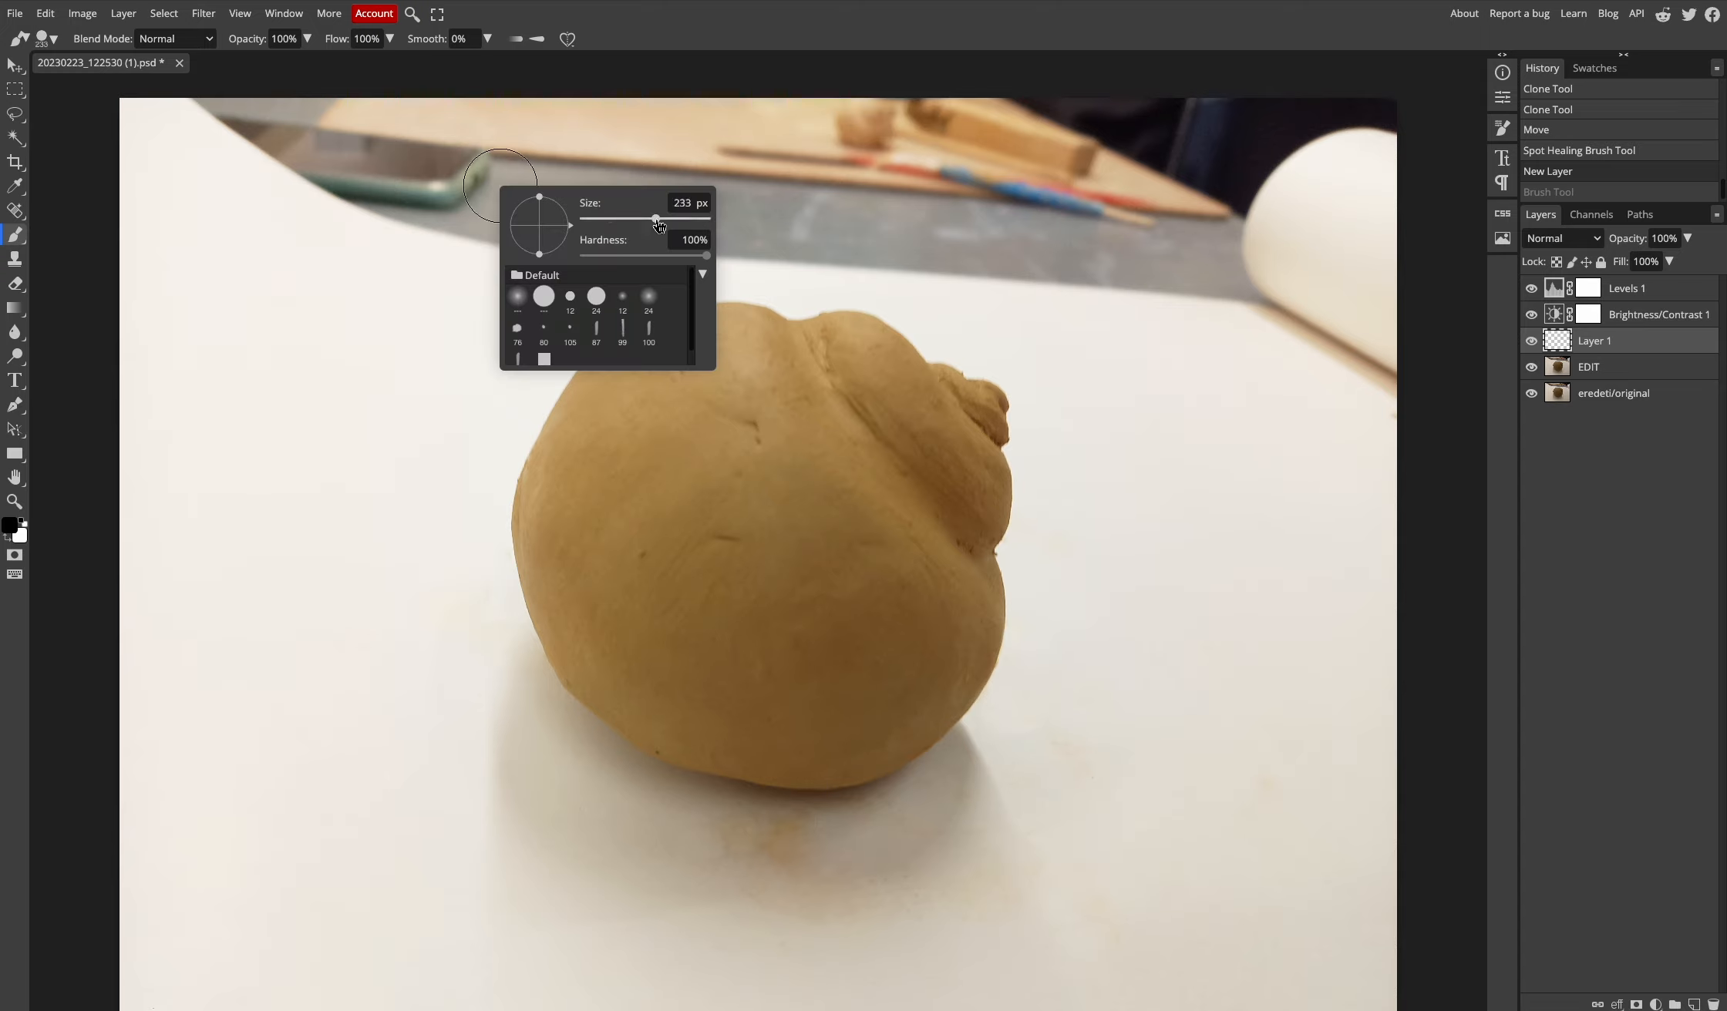
mouse_move(368, 197)
mouse_down()
mouse_move(497, 161)
mouse_move(808, 183)
mouse_up()
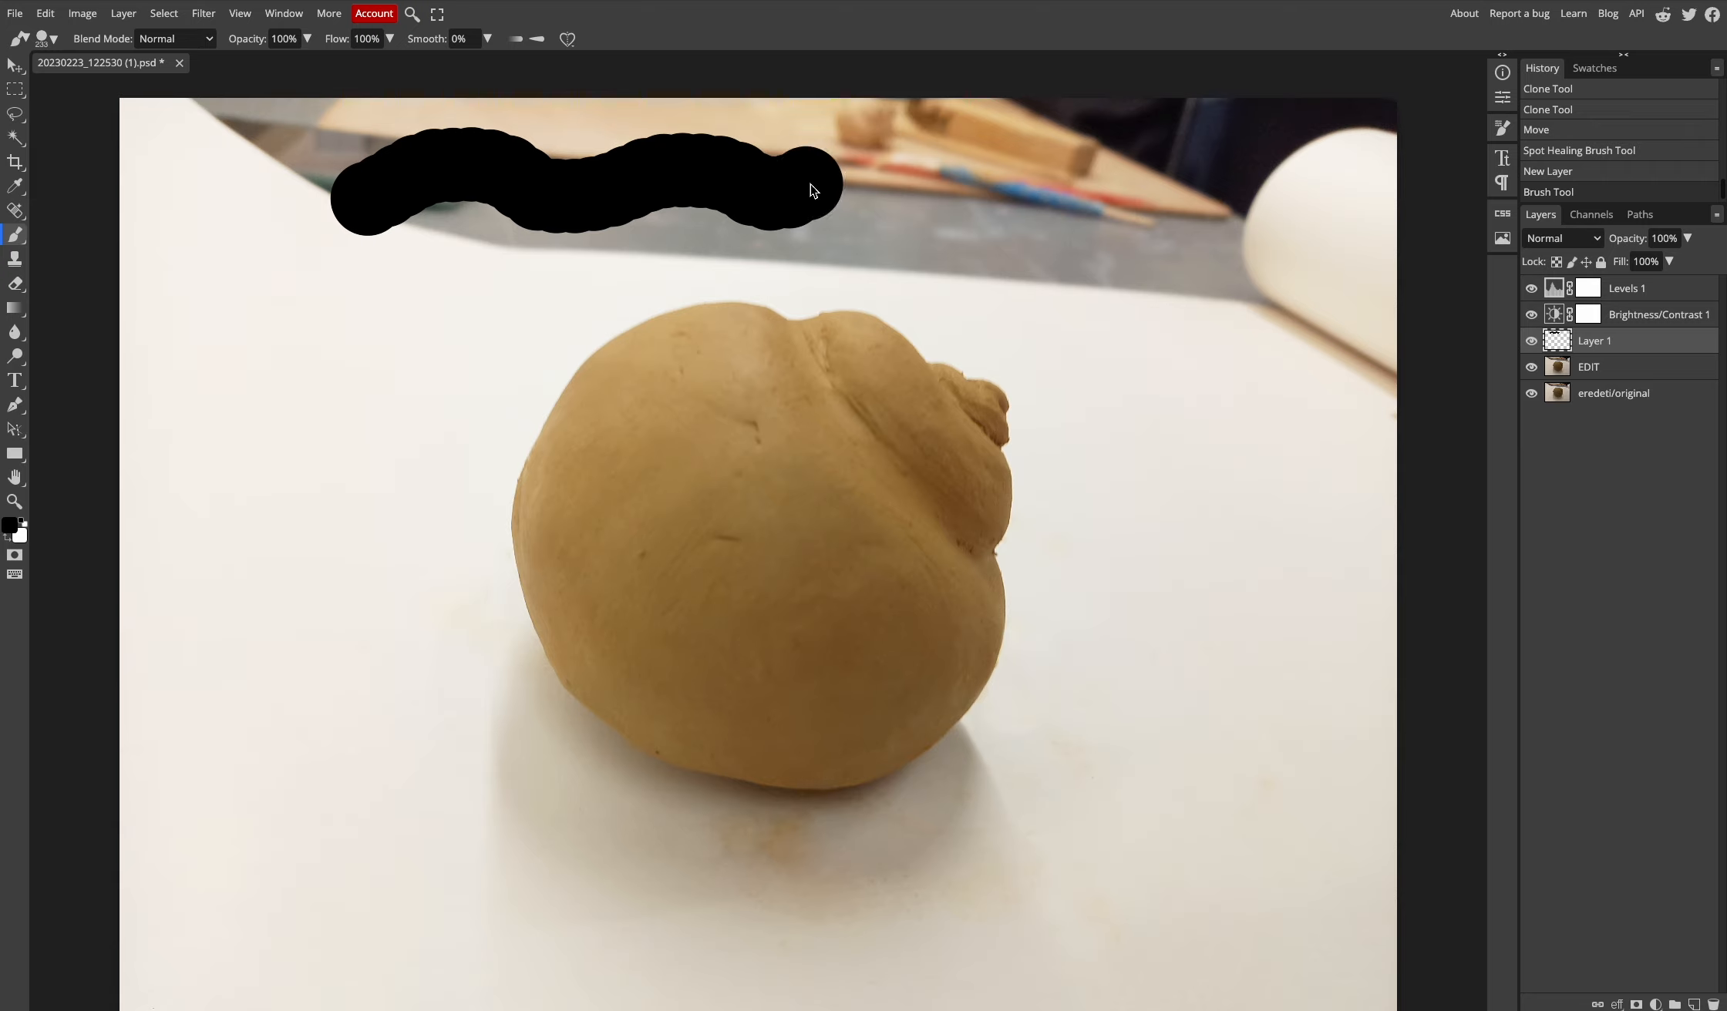
key(ctrl+z)
right_click(547, 187)
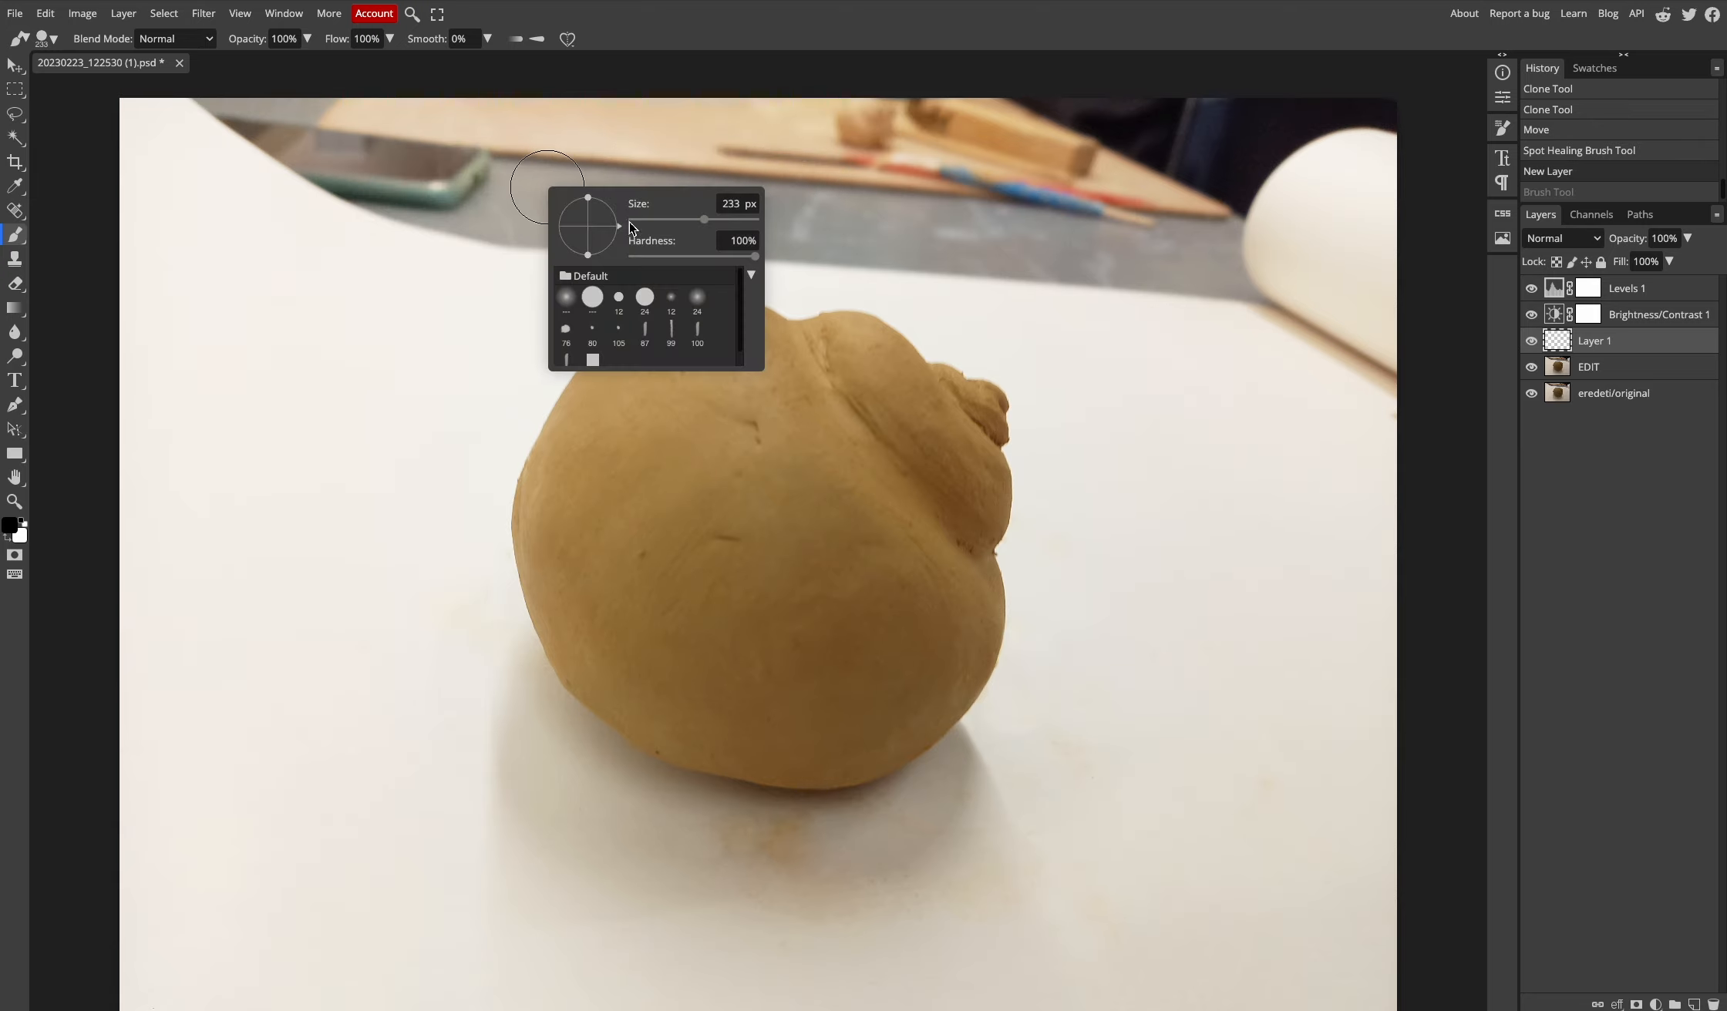
click(651, 257)
drag(381, 200, 819, 189)
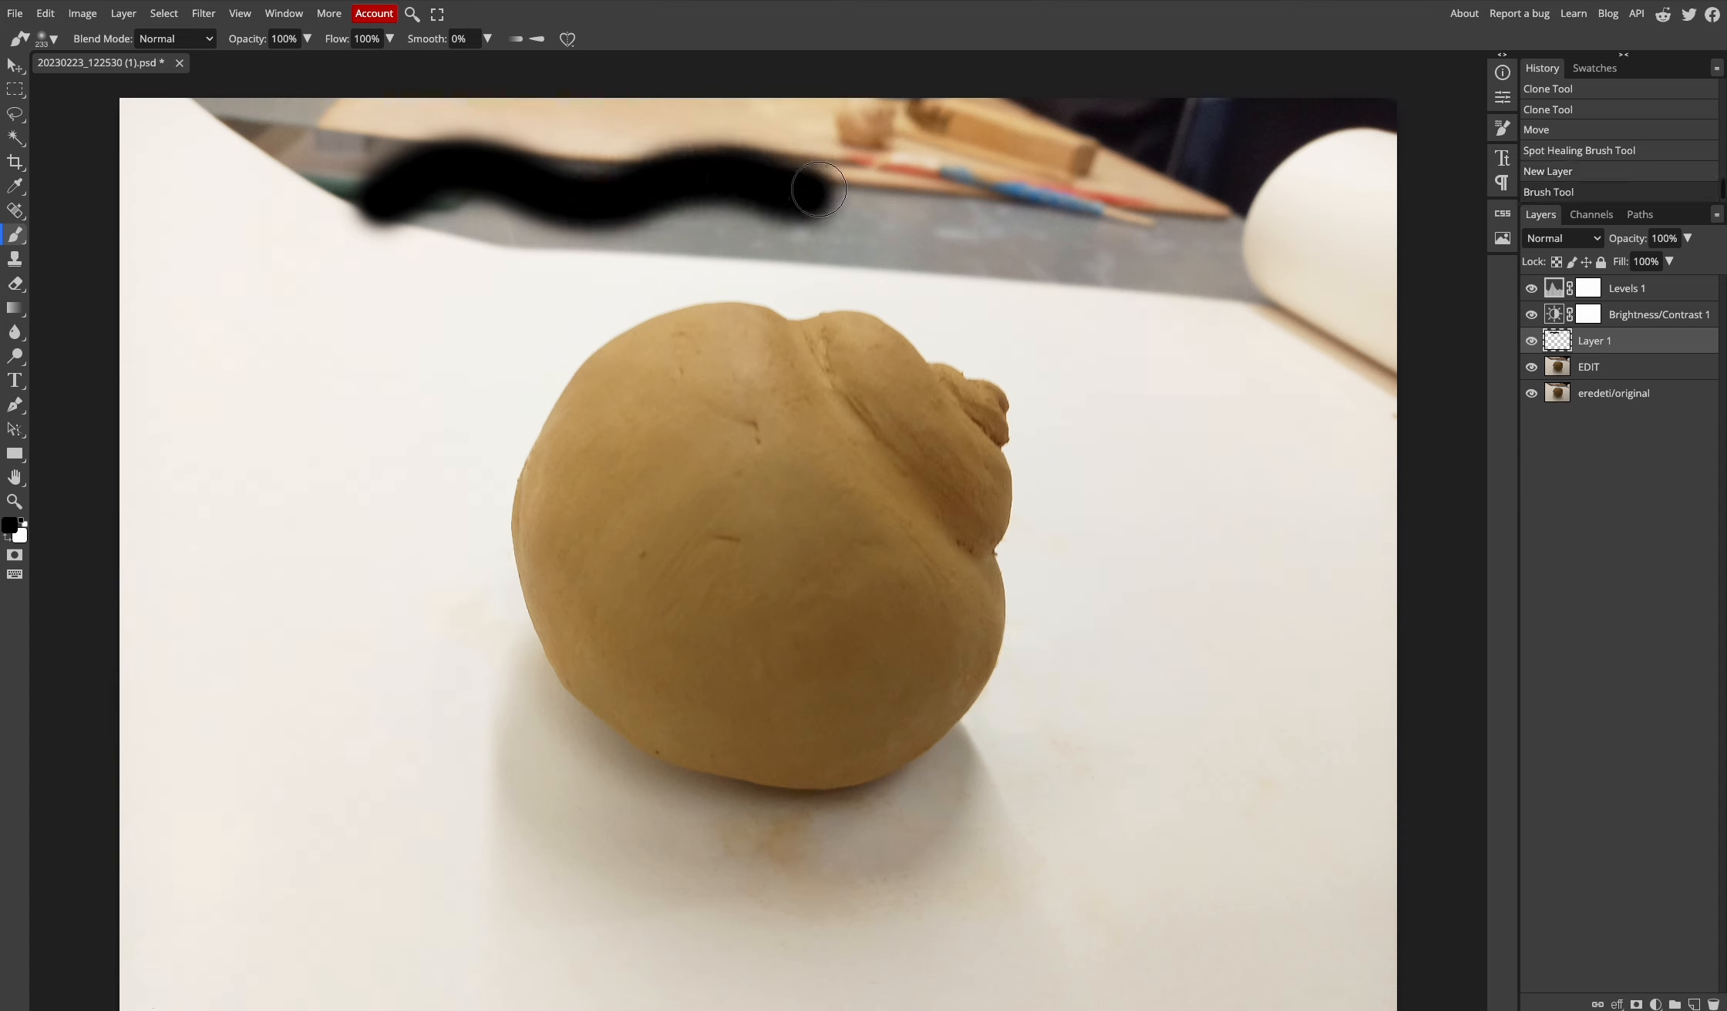
key(ctrl+z)
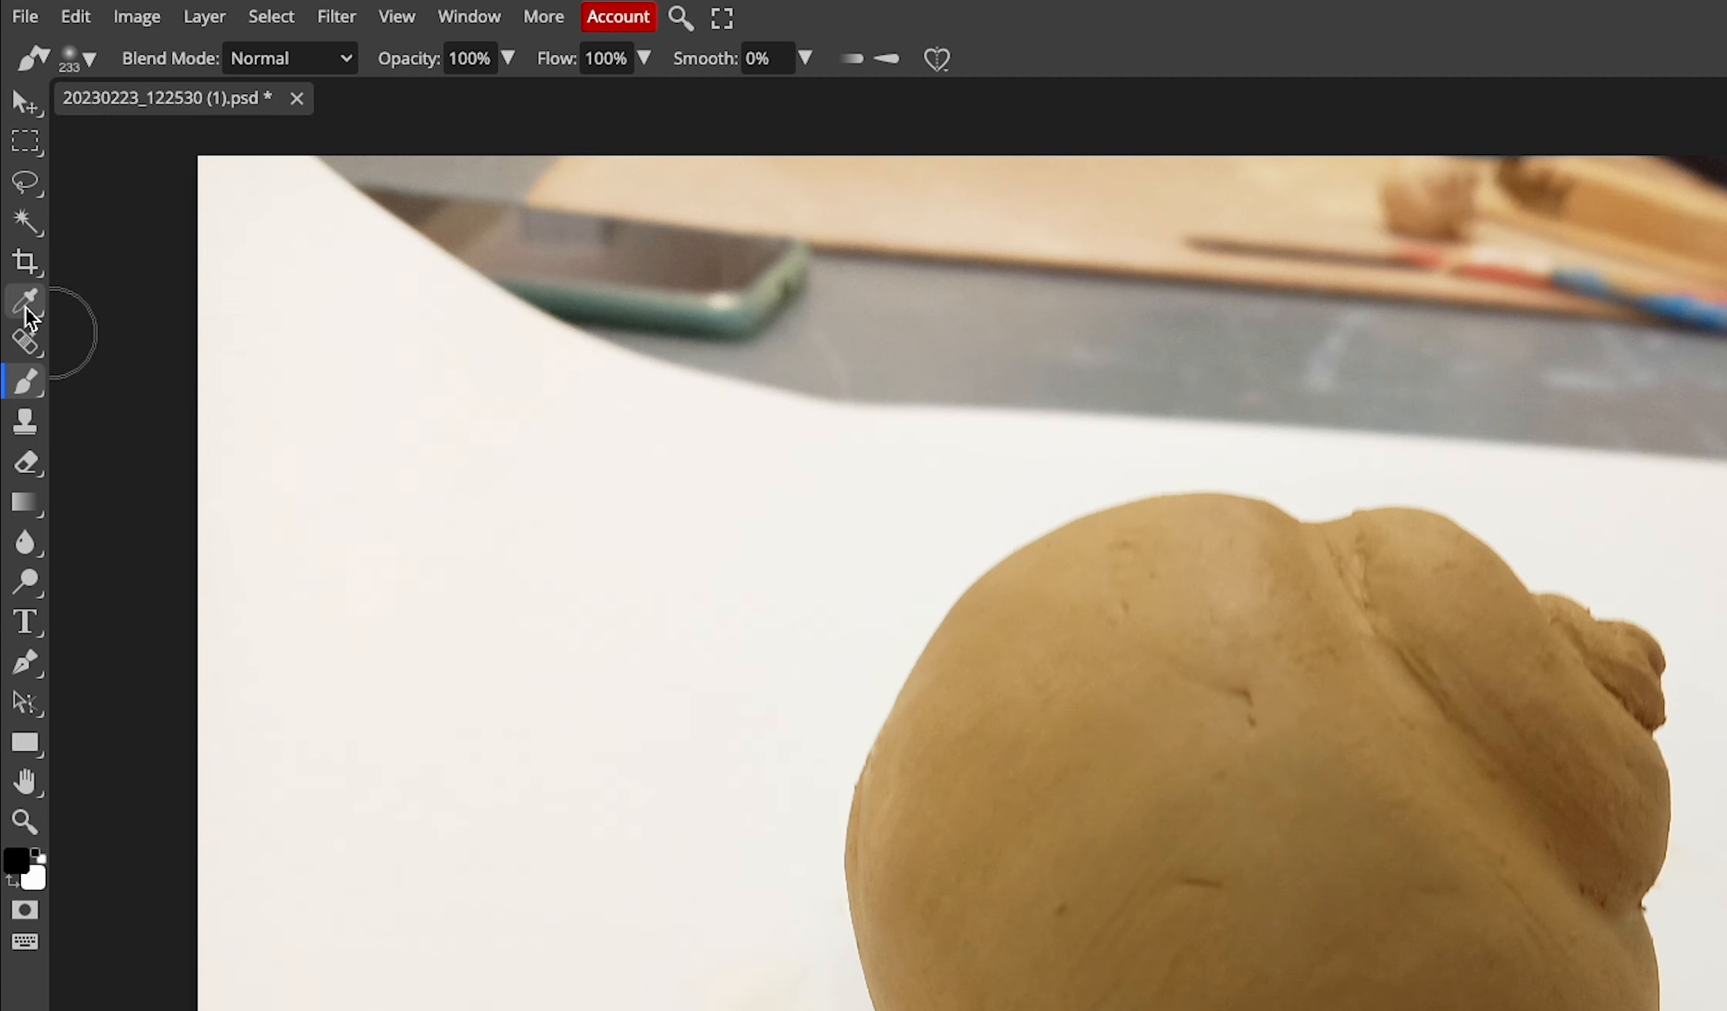
- Sample the off-white backdrop colour and paint it at 55% opacity across the top background
click(25, 307)
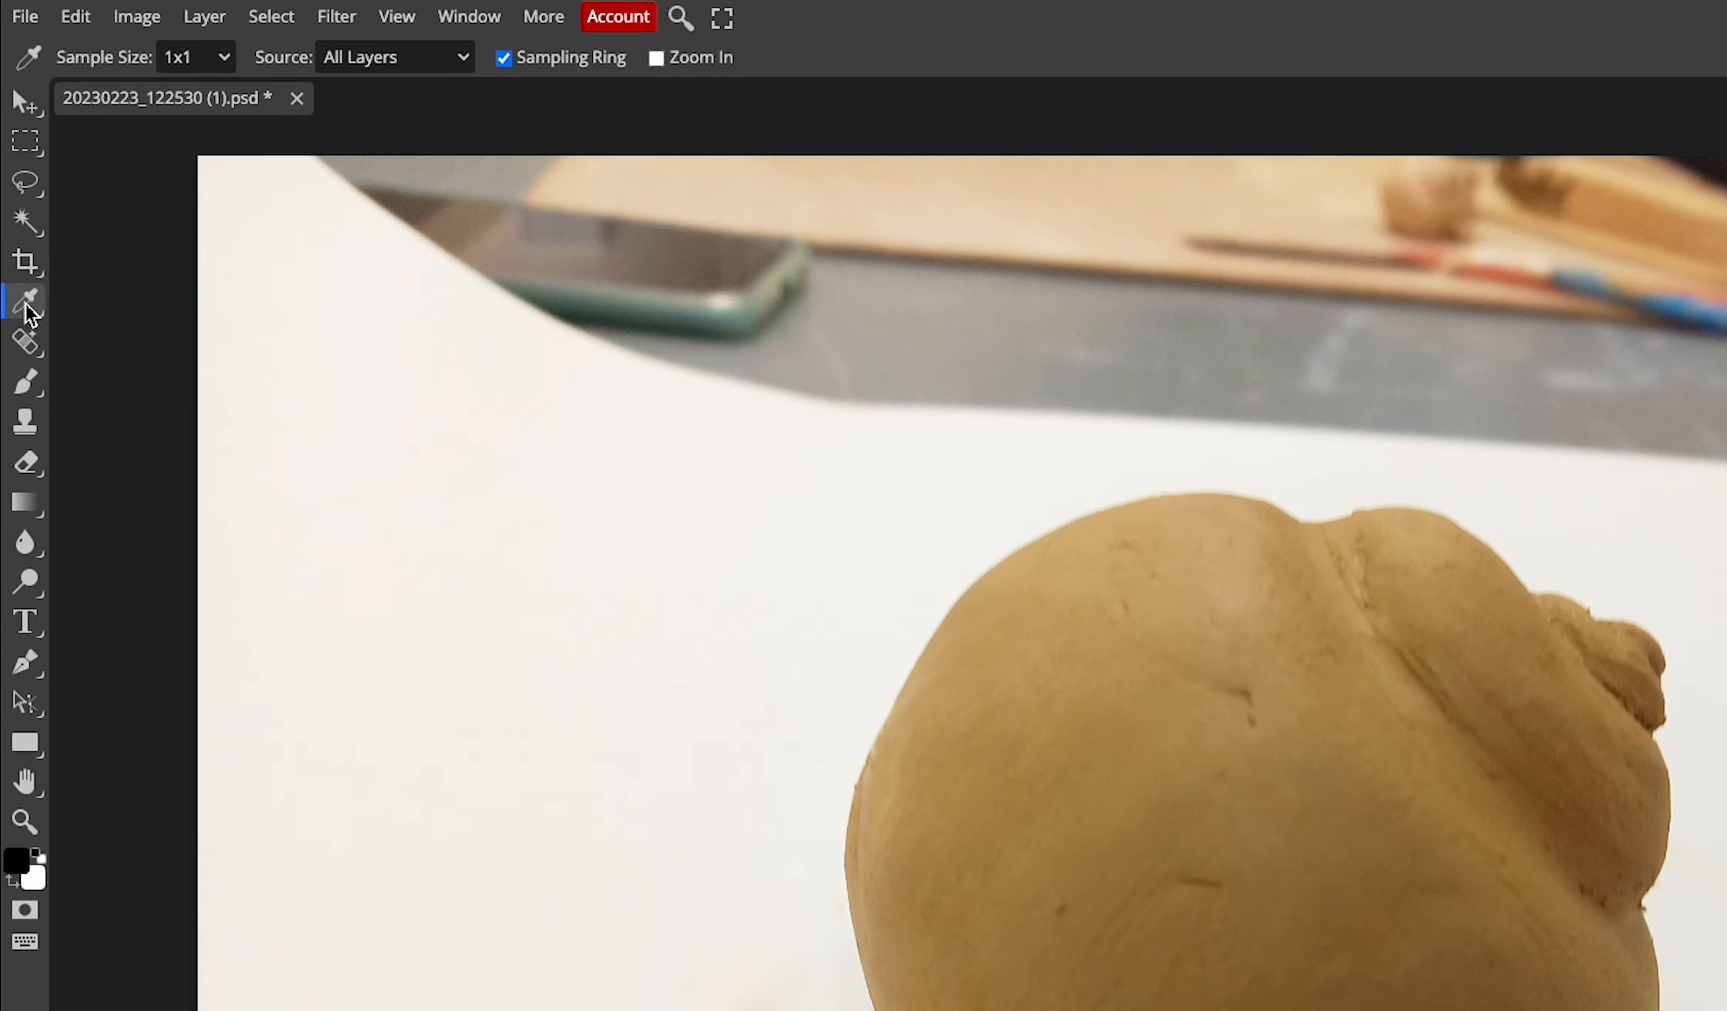
click(372, 274)
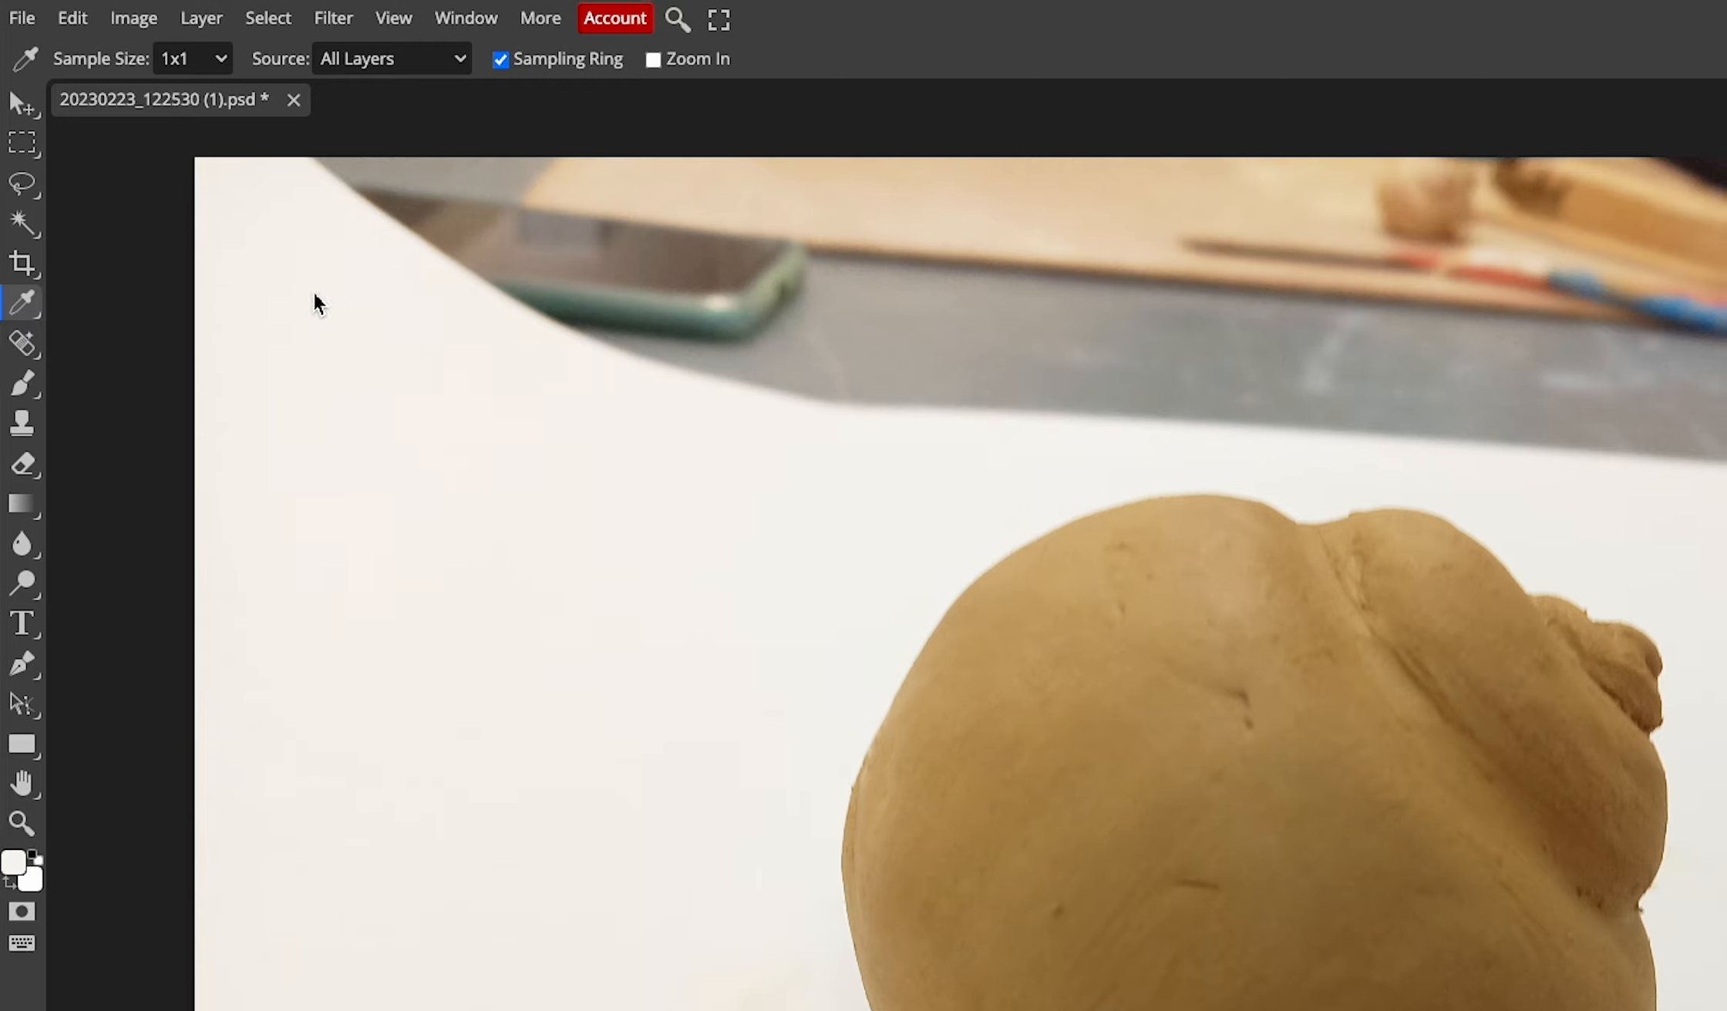
click(31, 384)
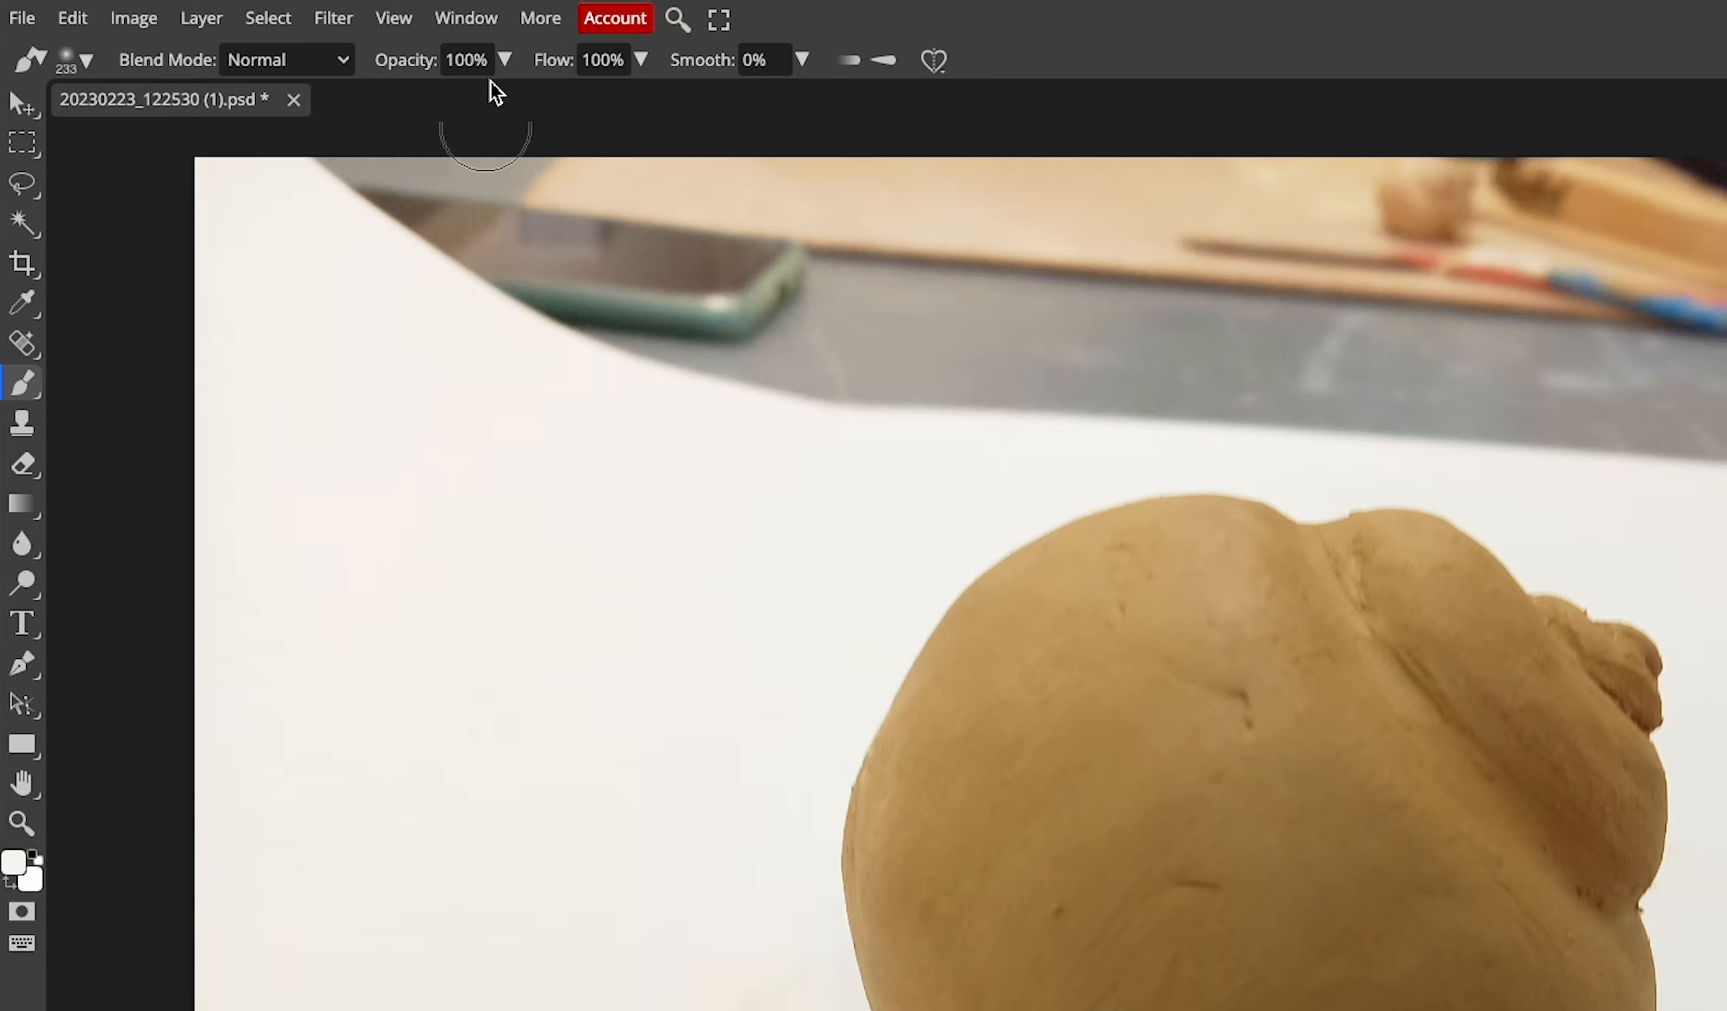
click(395, 63)
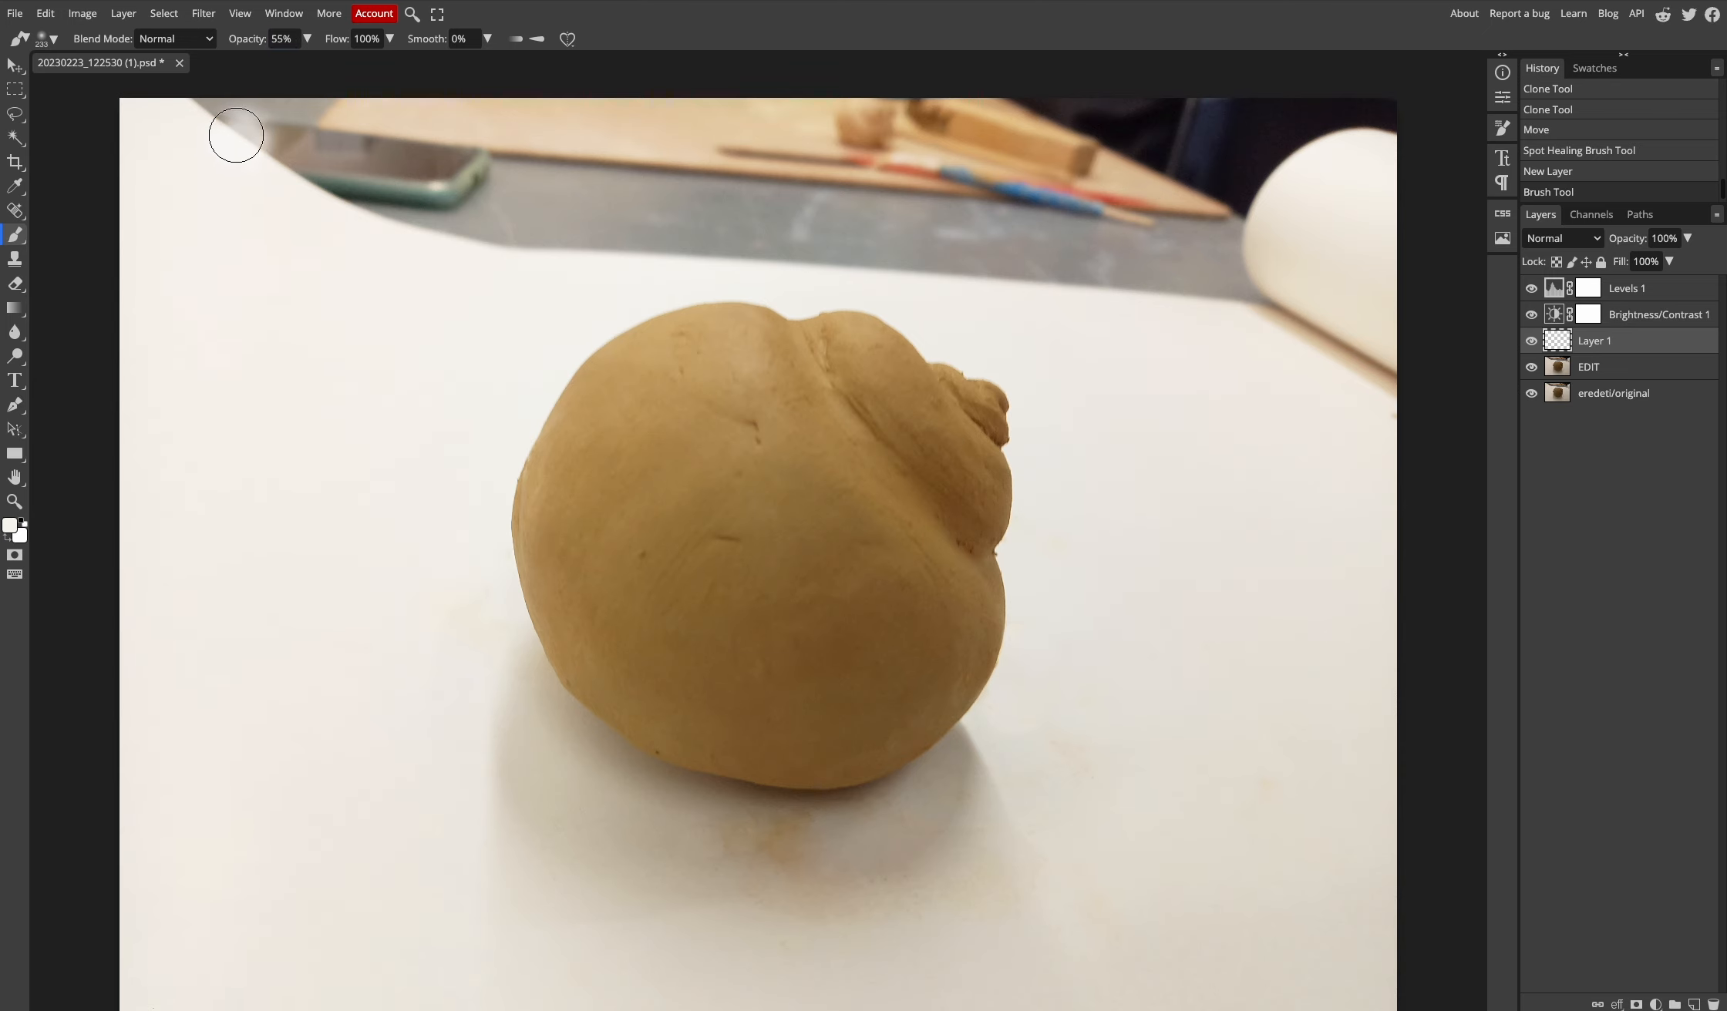
mouse_move(236, 134)
mouse_down()
mouse_move(1222, 137)
mouse_move(1241, 170)
mouse_up()
- Enlarge the brush to 714 then 987 px and paint off-white over the stained background
right_click(1244, 171)
drag(1403, 205, 1423, 205)
drag(1002, 154, 1380, 351)
mouse_move(960, 185)
mouse_down()
mouse_move(239, 182)
mouse_move(771, 216)
mouse_up()
mouse_move(1090, 200)
mouse_down()
mouse_move(262, 154)
mouse_move(1011, 172)
mouse_move(576, 119)
mouse_move(207, 245)
mouse_up()
right_click(1148, 235)
drag(1327, 268, 1337, 268)
drag(1120, 286, 1256, 441)
key(z)
drag(709, 373, 962, 455)
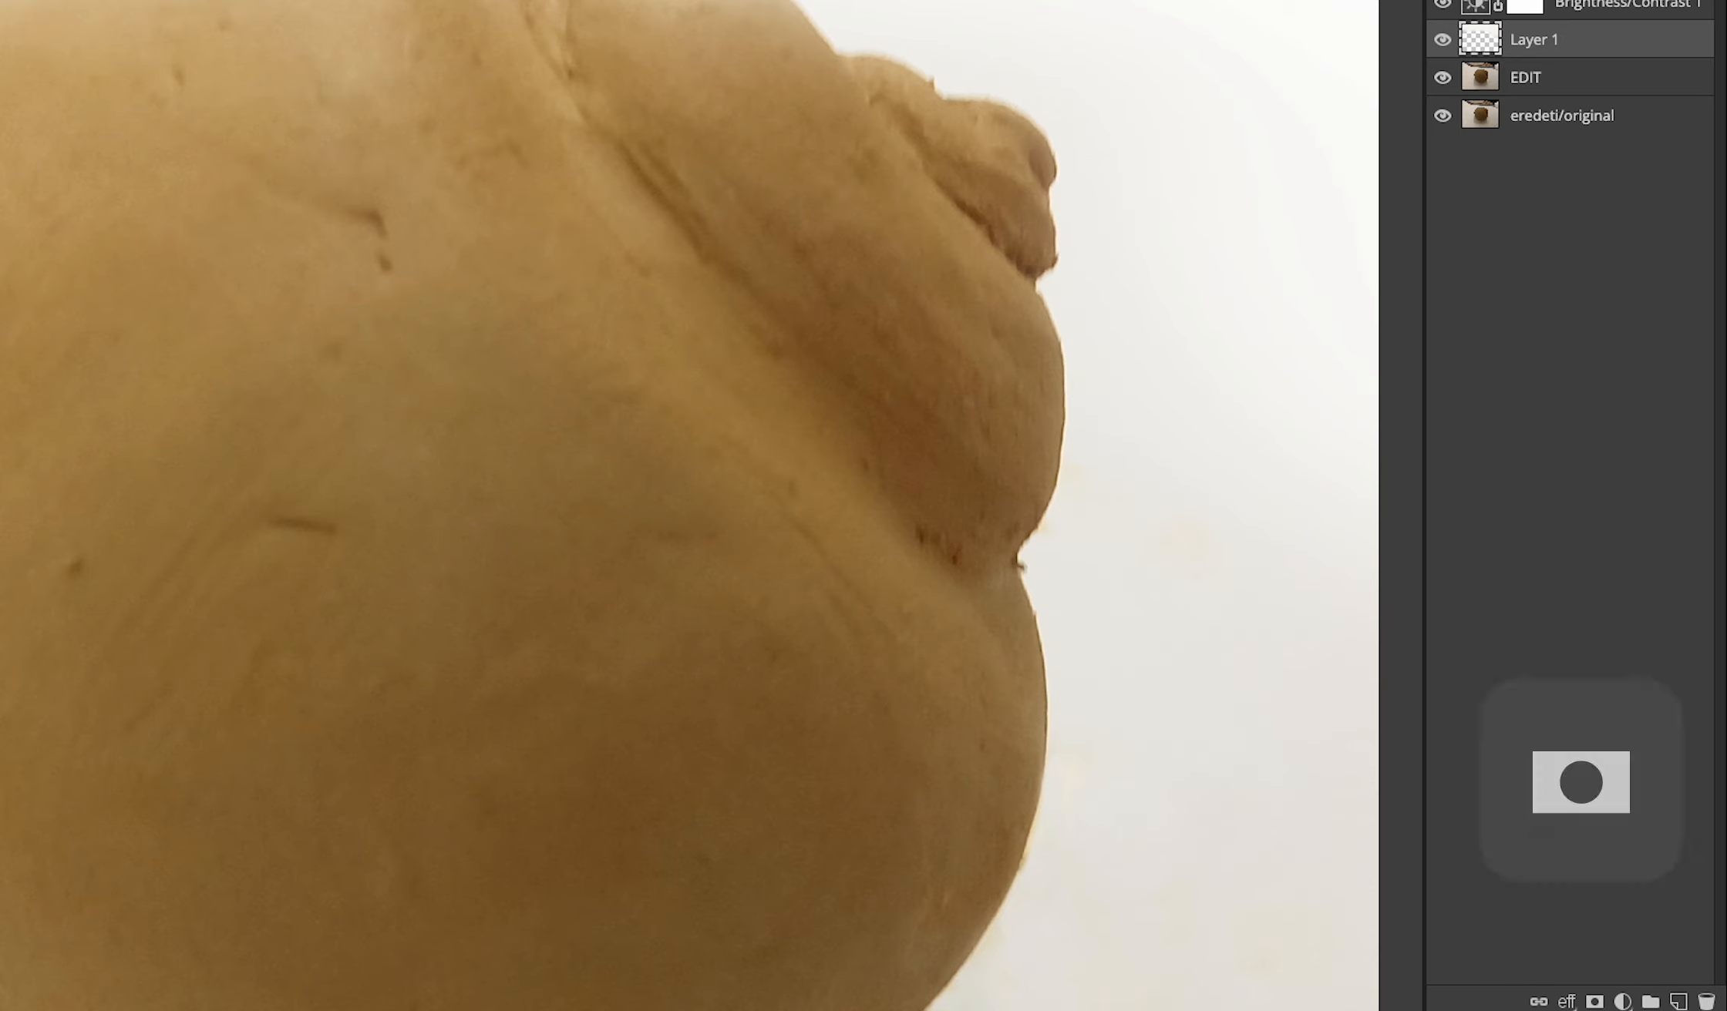
- Add a layer mask to Layer 1 and set up a harder 217 px black brush
click(1592, 1002)
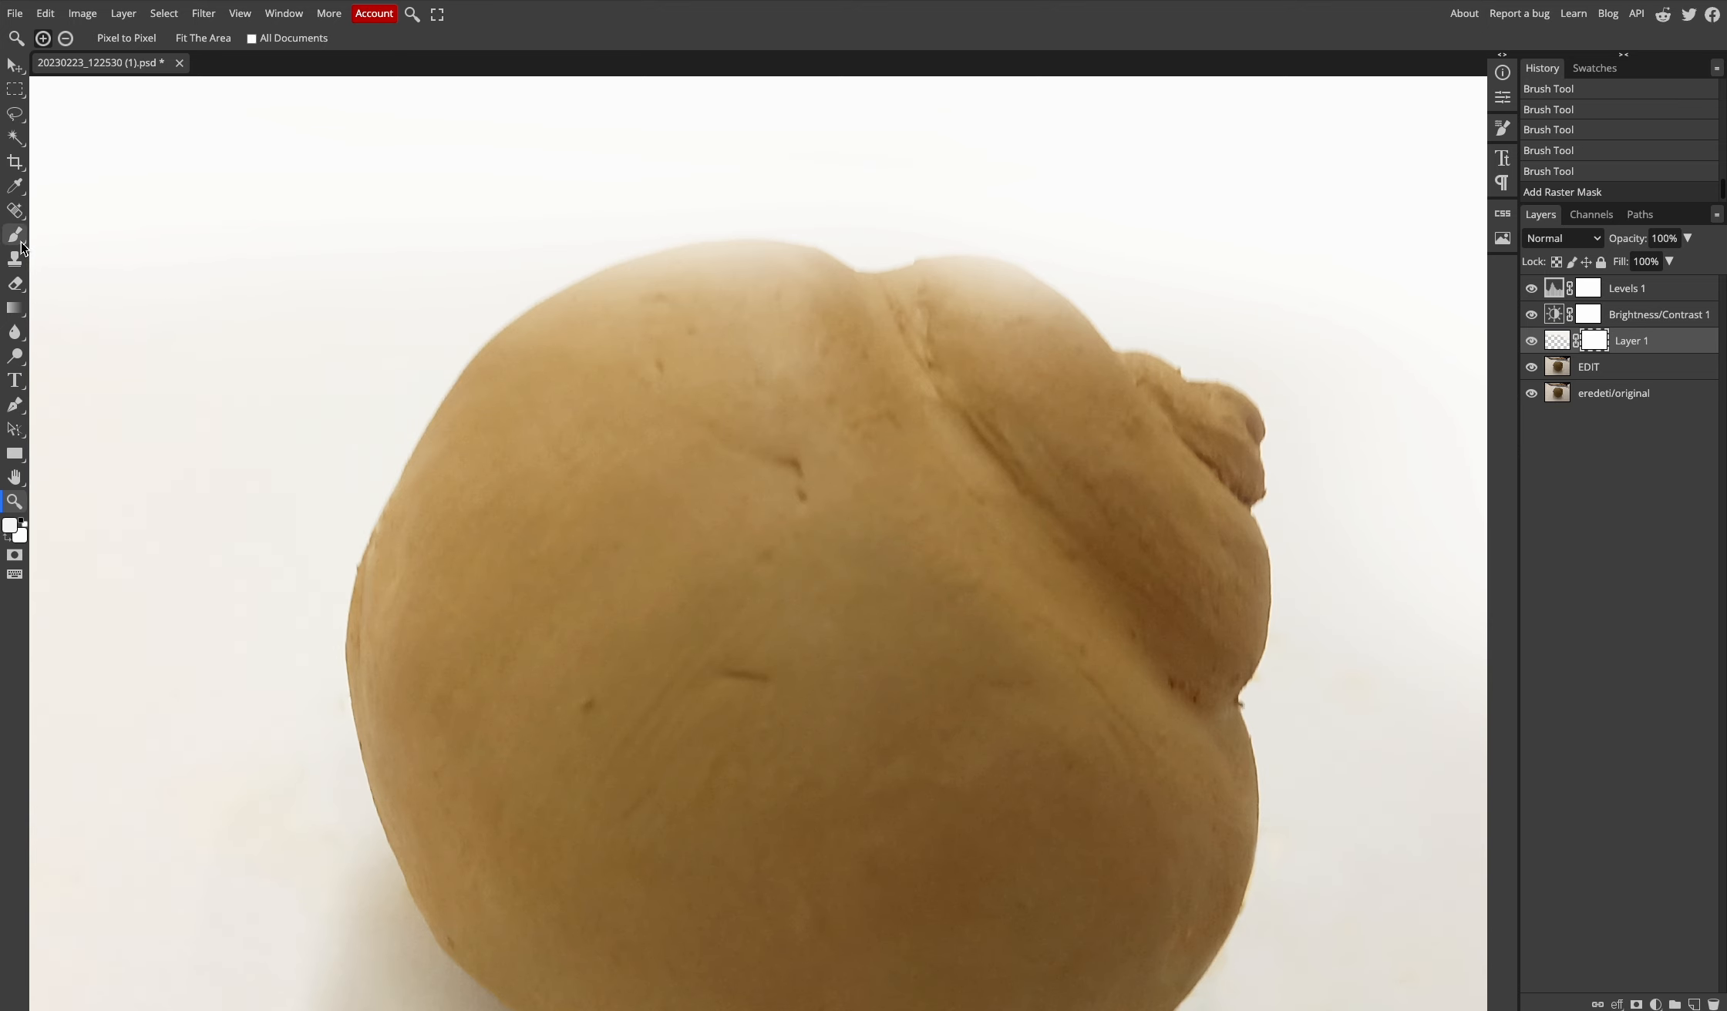
click(15, 235)
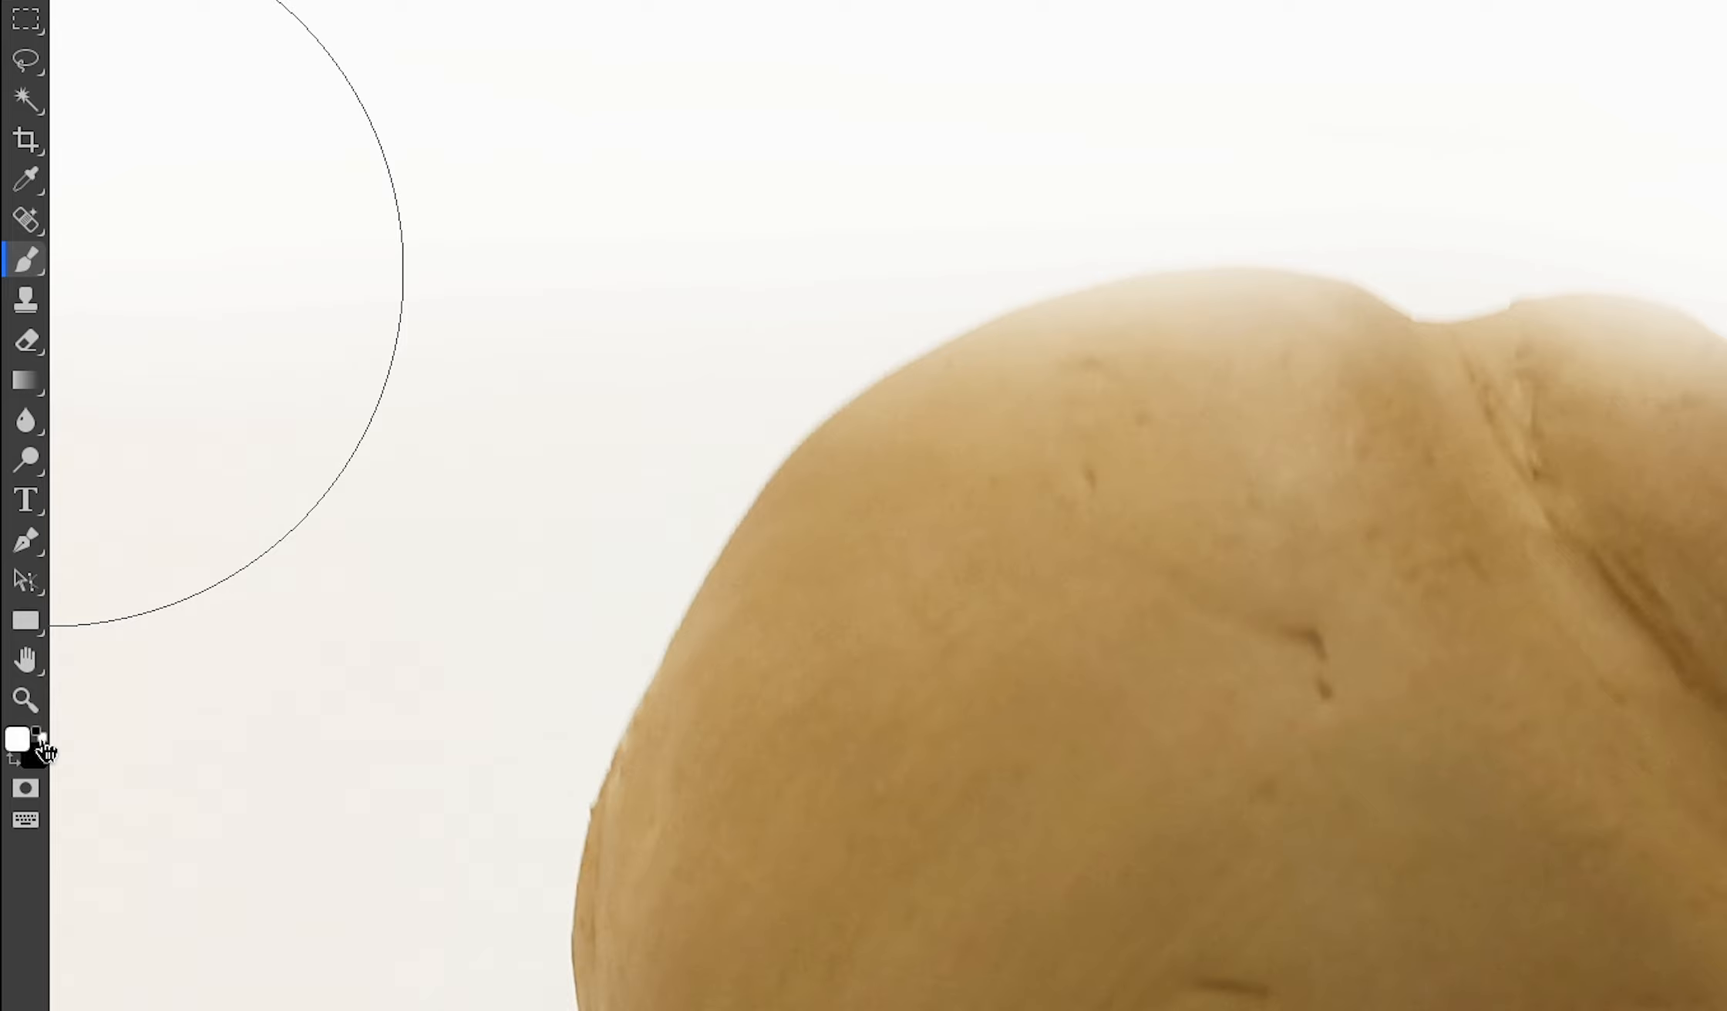
click(17, 767)
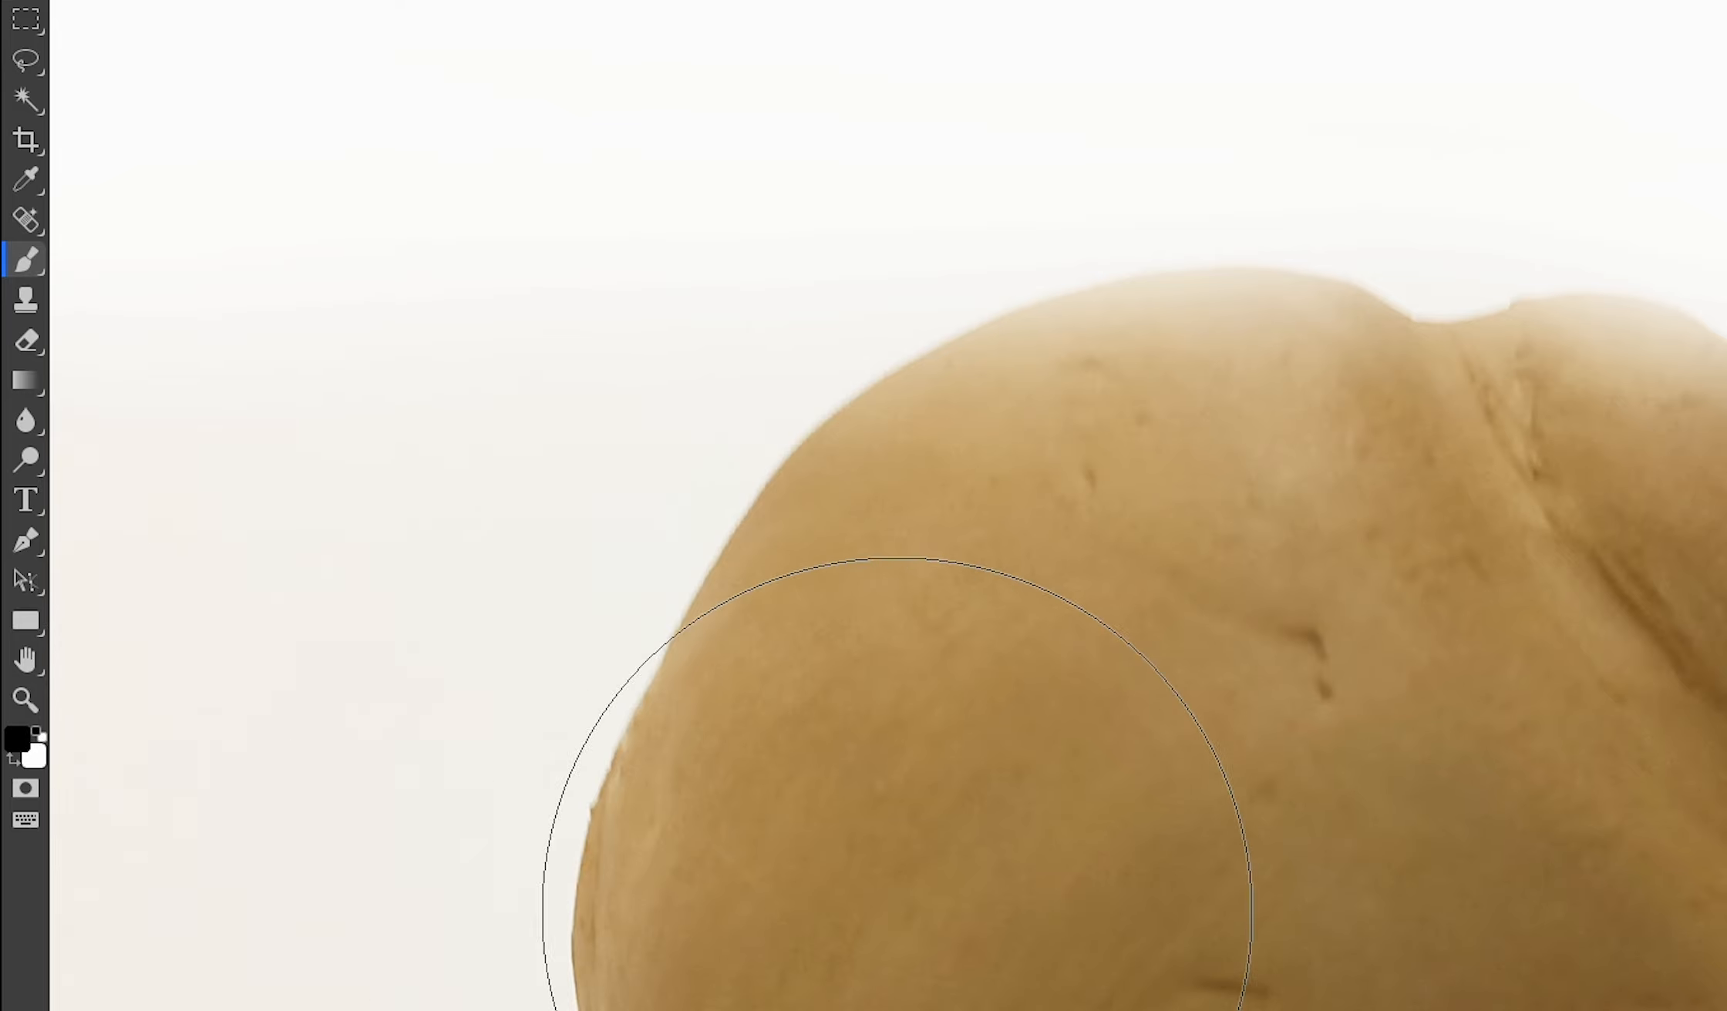
right_click(1142, 784)
click(869, 623)
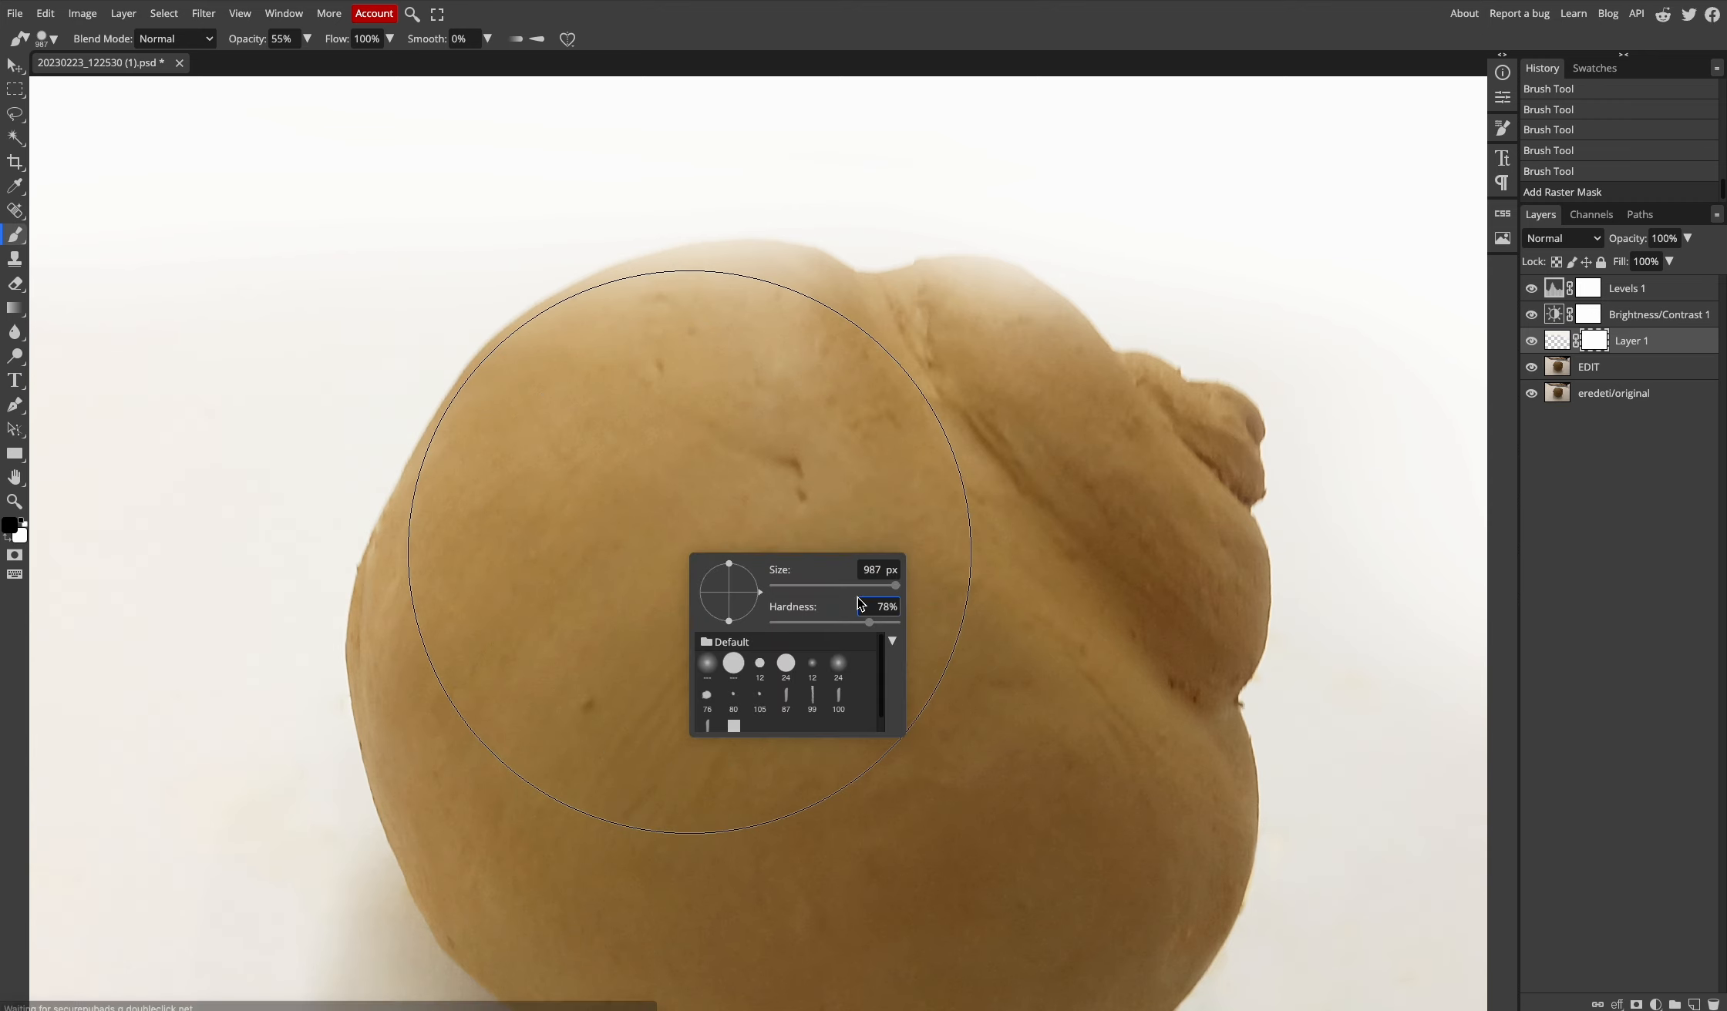
click(847, 586)
- Paint black on the mask along the clay ball's edges to remove the white wash
mouse_move(794, 295)
mouse_down()
mouse_move(594, 336)
mouse_move(495, 422)
mouse_up()
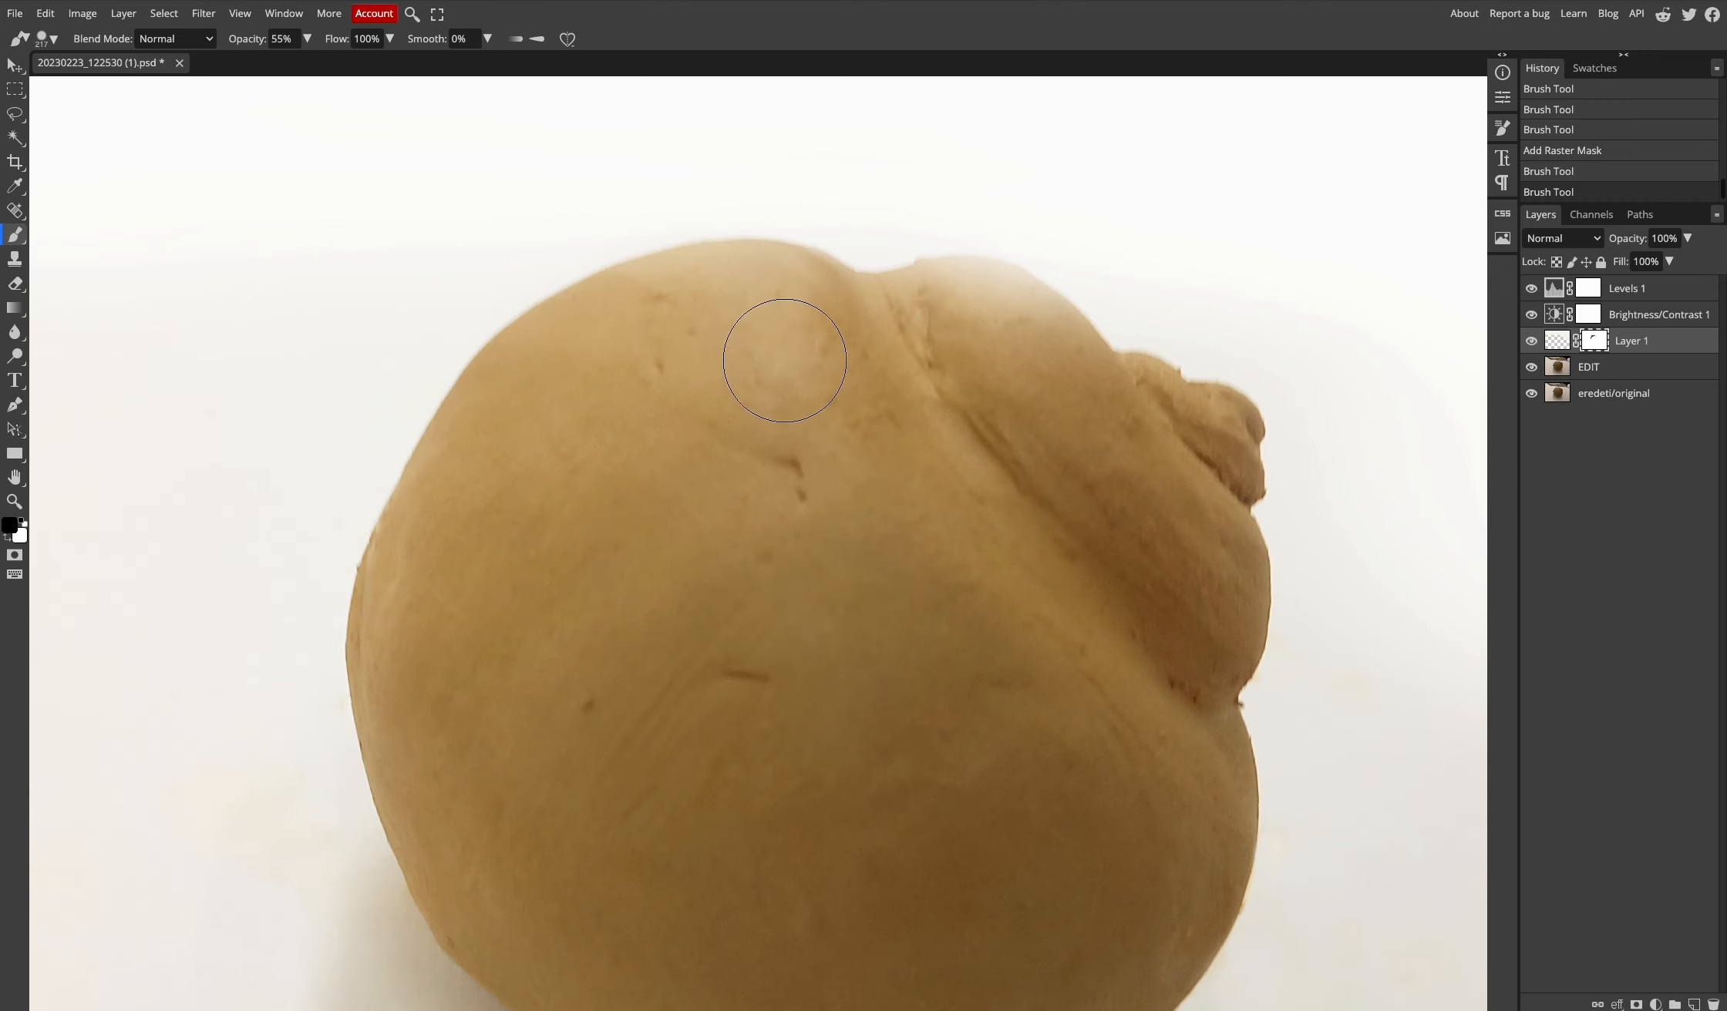
mouse_move(784, 360)
mouse_down()
mouse_move(1037, 325)
mouse_move(1207, 704)
mouse_up()
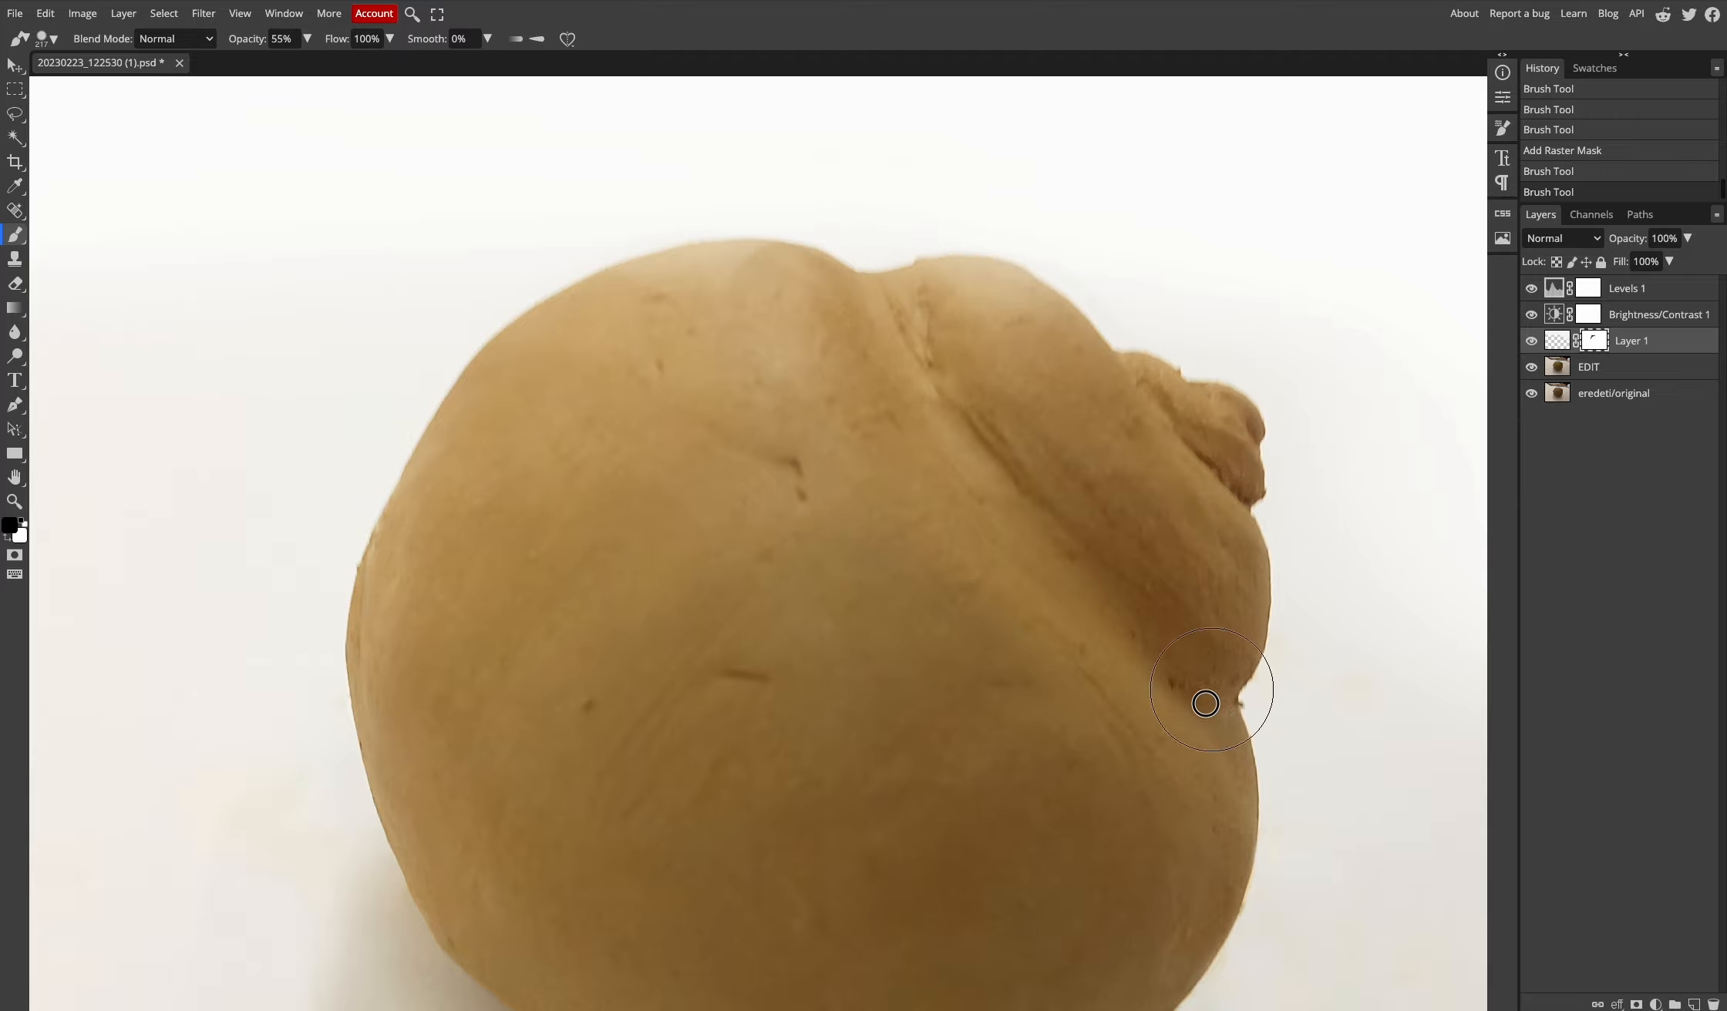
mouse_move(616, 671)
mouse_down()
mouse_move(800, 652)
mouse_move(822, 515)
mouse_up()
scroll(813, 631, down, 6)
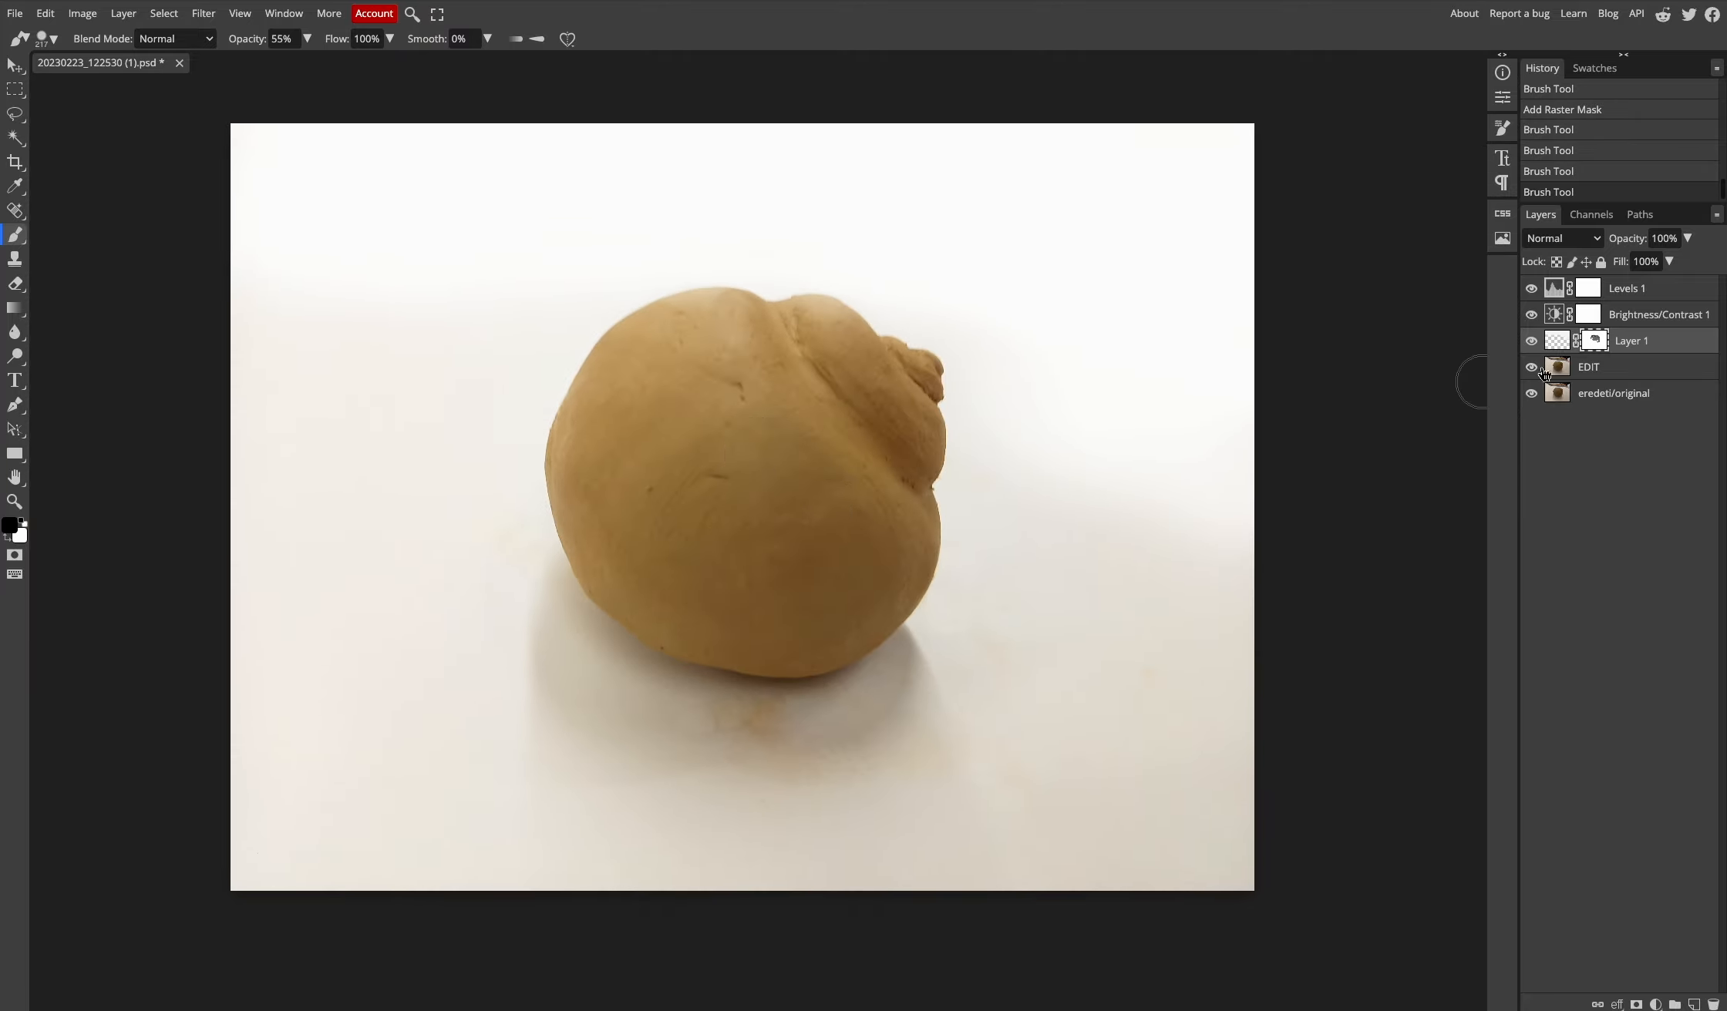